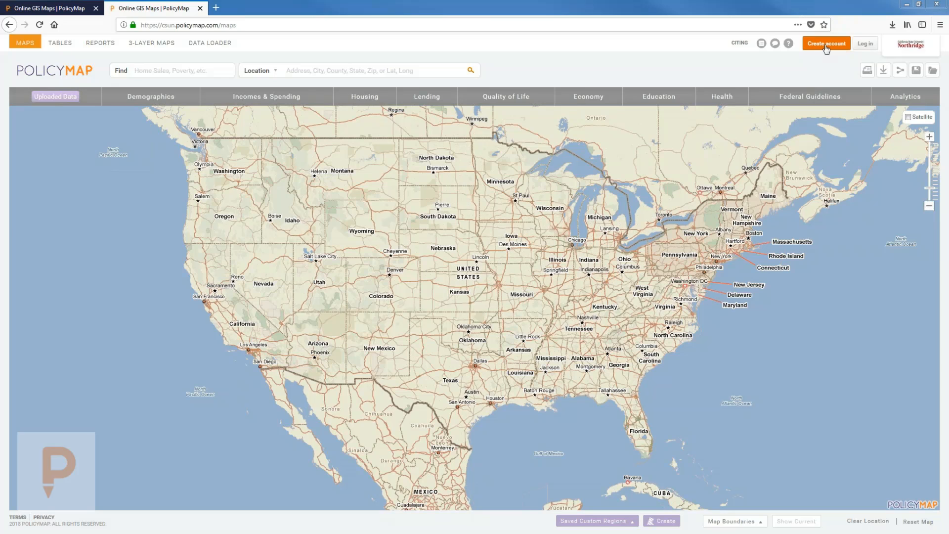
# Step: Log in to PolicyMap with the account e-mail and password, and decline Firefox's offer to save the login
pyautogui.moveTo(643, 179); pyautogui.dragTo(630, 200)
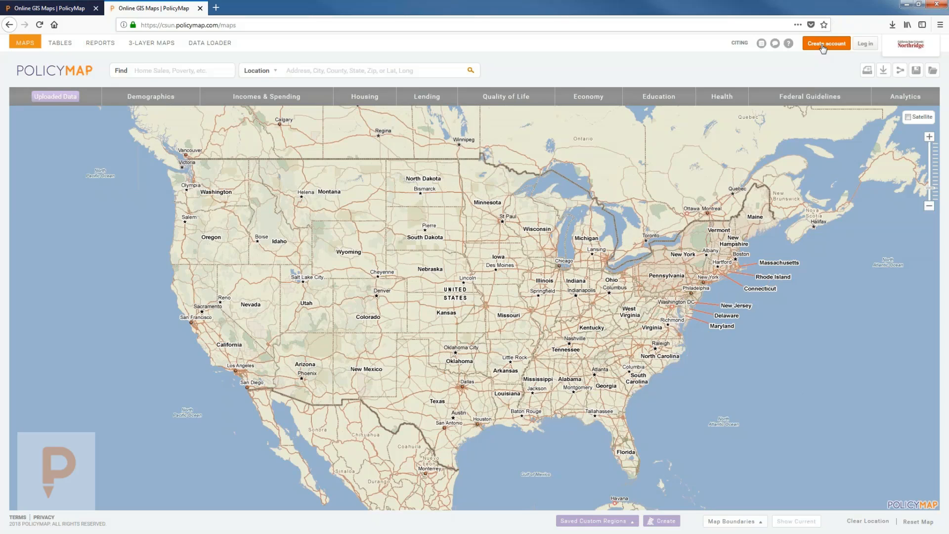
pyautogui.click(864, 45)
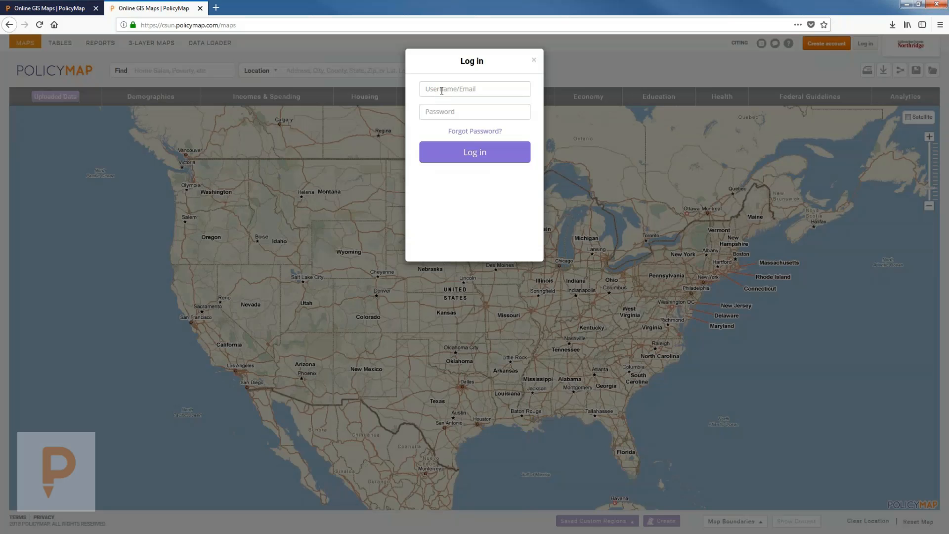
pyautogui.click(440, 89)
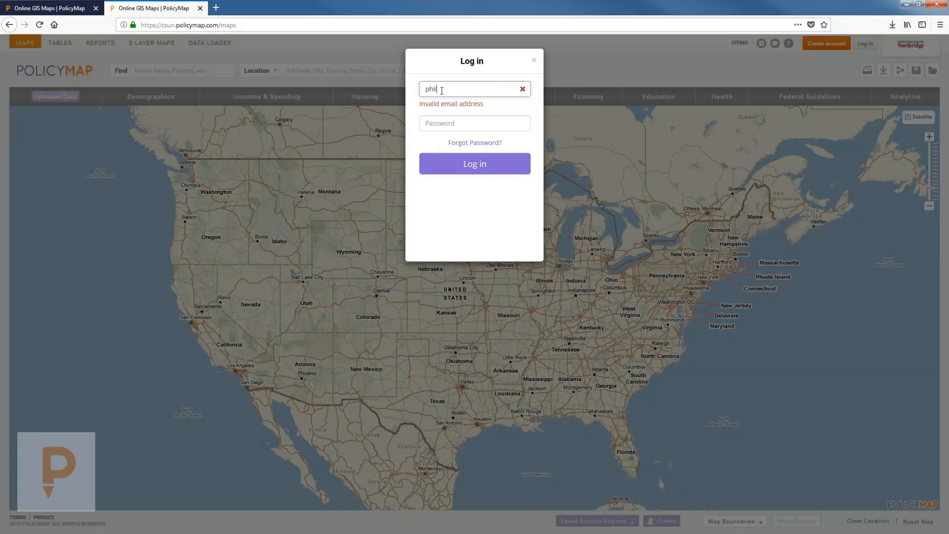
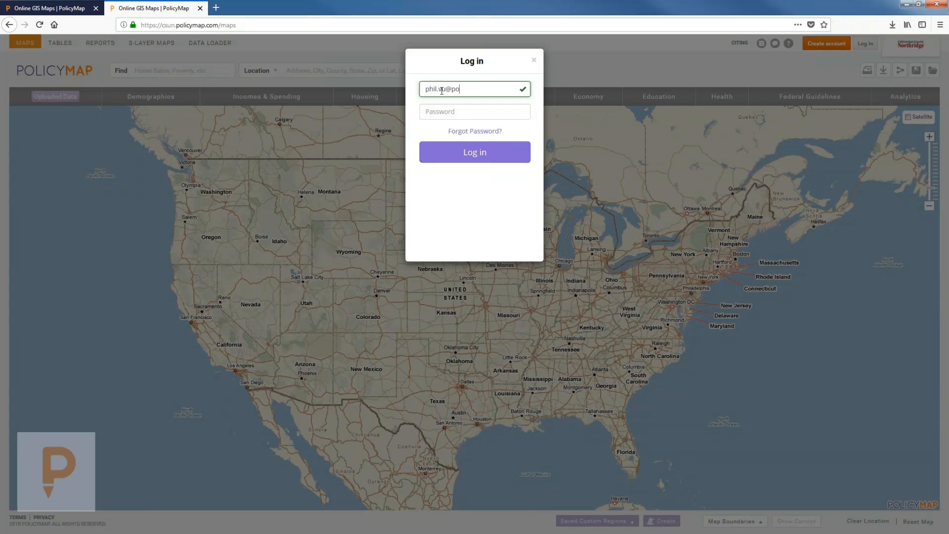
pyautogui.press('Tab')
pyautogui.write('•••••••••')
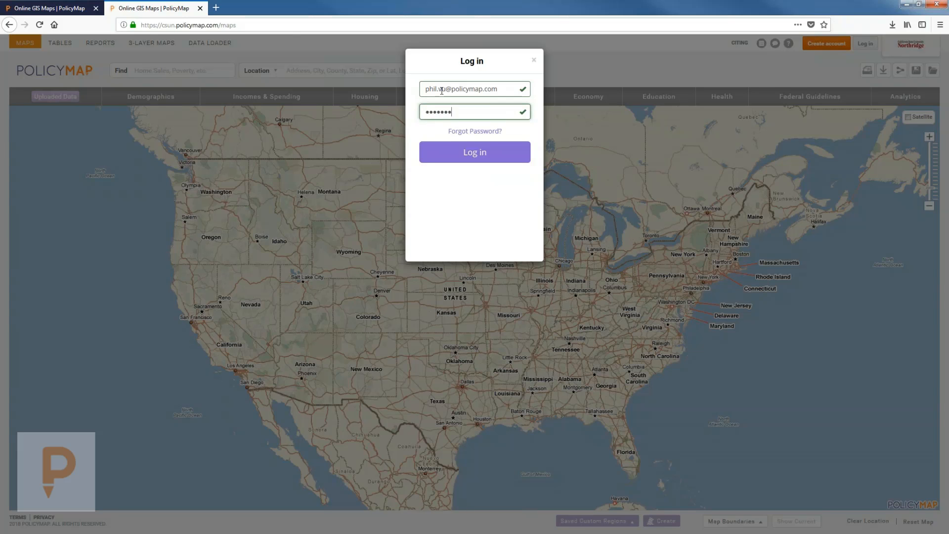
pyautogui.press('Return')
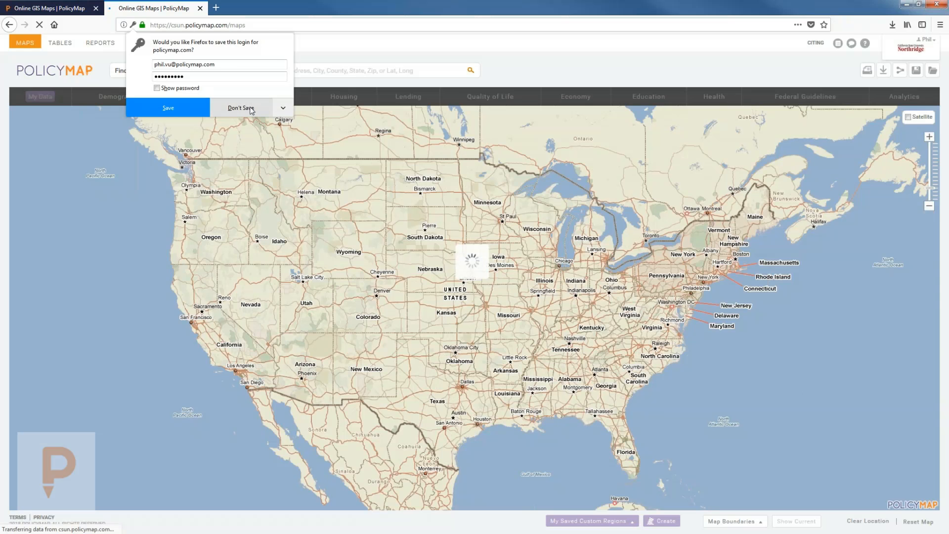
pyautogui.click(251, 110)
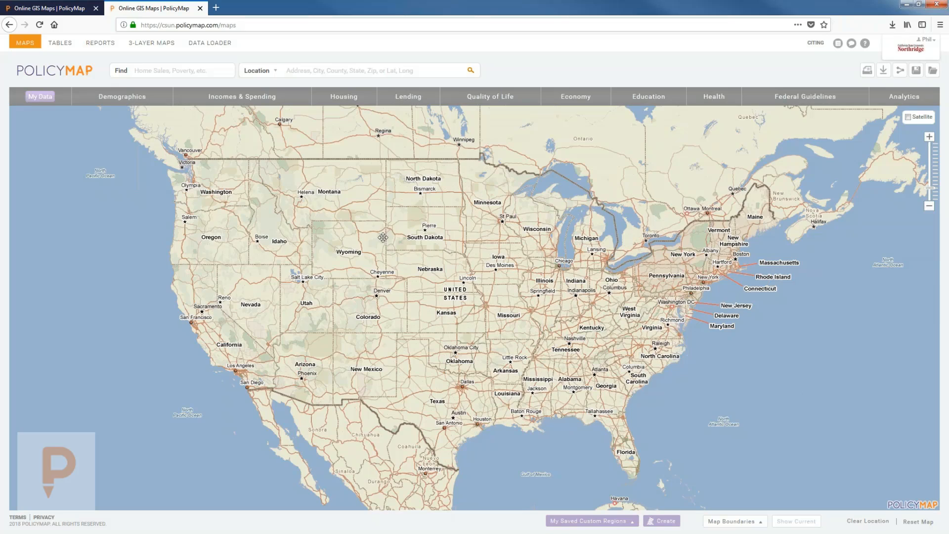
pyautogui.moveTo(384, 238); pyautogui.dragTo(544, 248)
pyautogui.click(929, 136)
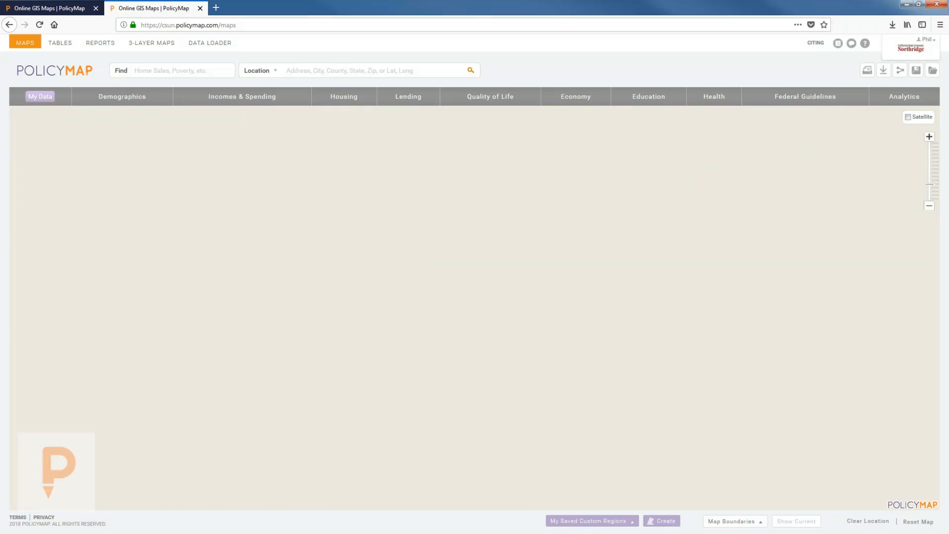
pyautogui.click(930, 136)
pyautogui.scroll(-3, 485, 274)
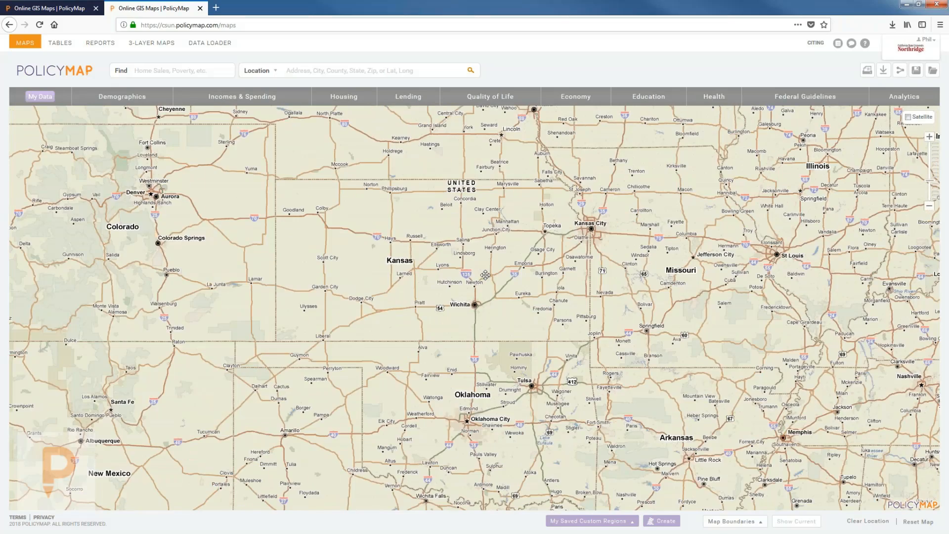
pyautogui.scroll(-1, 485, 275)
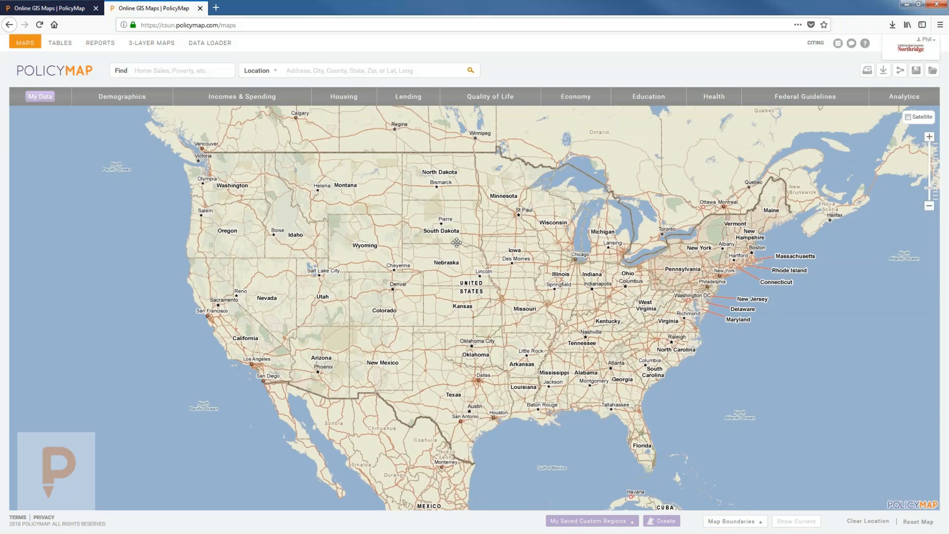
pyautogui.click(309, 70)
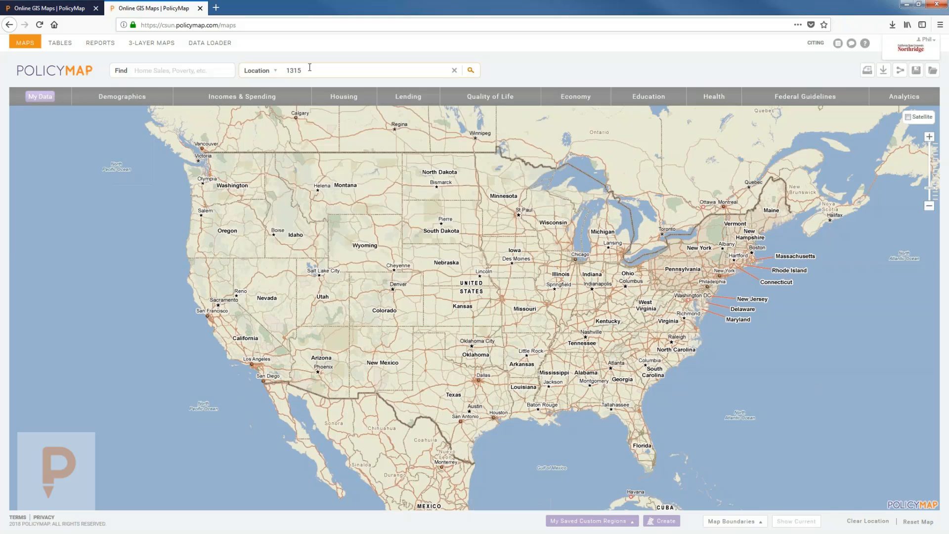
pyautogui.press('Return')
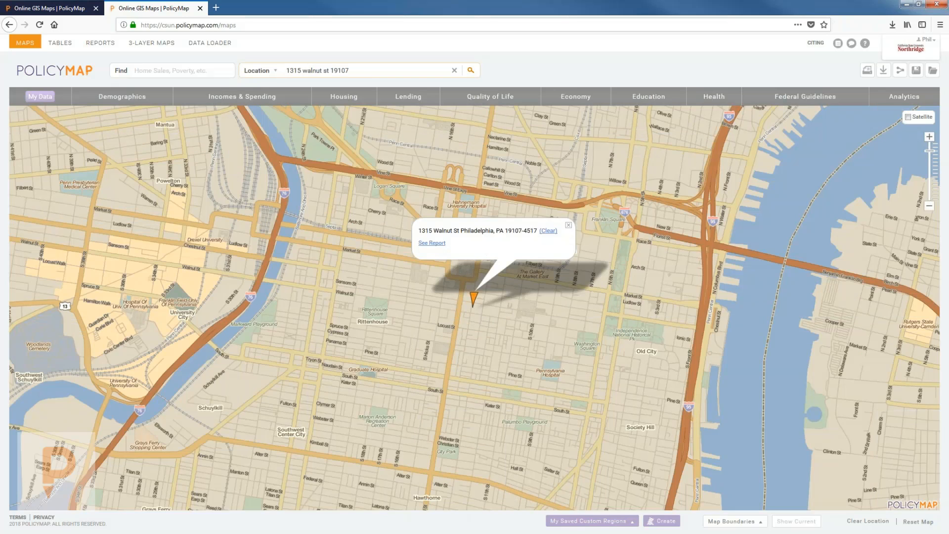
pyautogui.click(569, 225)
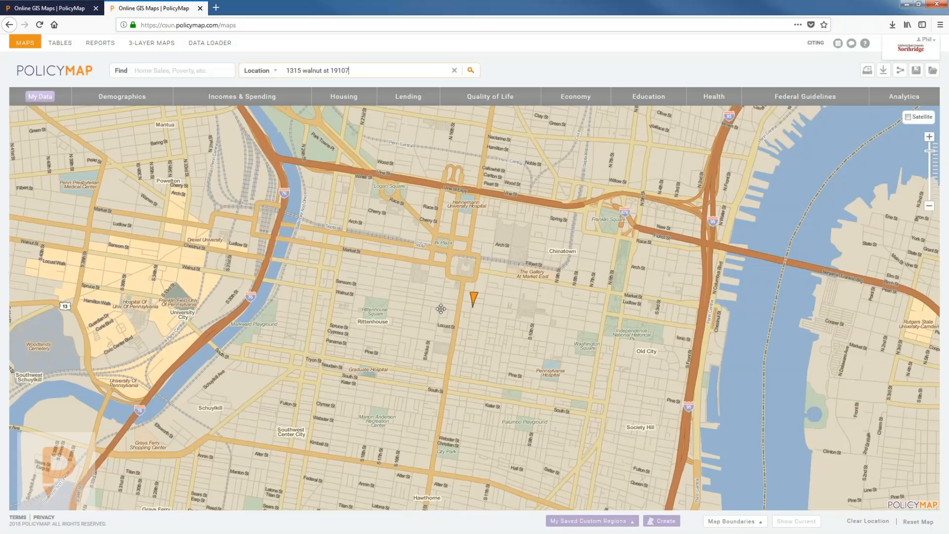
pyautogui.moveTo(544, 287); pyautogui.dragTo(754, 249)
pyautogui.moveTo(411, 203); pyautogui.dragTo(407, 314)
pyautogui.scroll(-1, 431, 323)
pyautogui.scroll(-1, 530, 339)
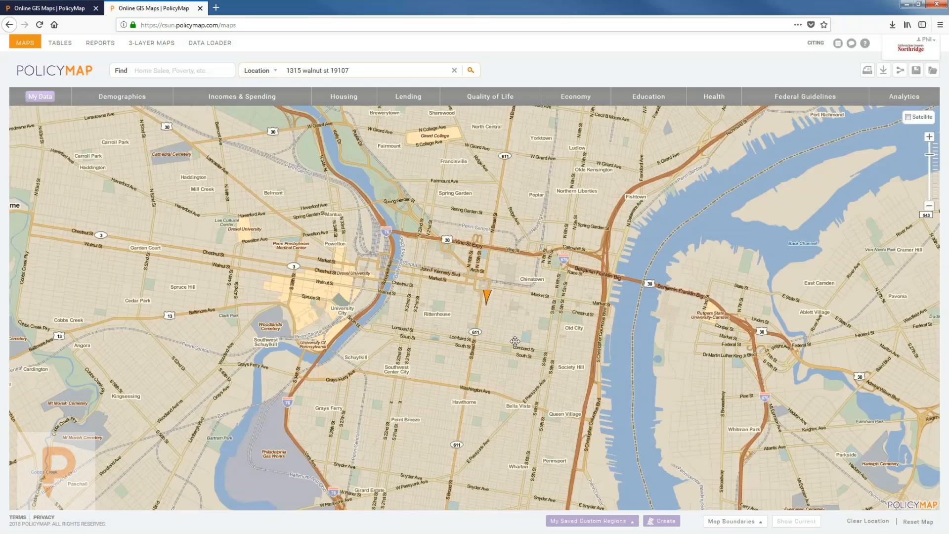
pyautogui.scroll(1, 512, 341)
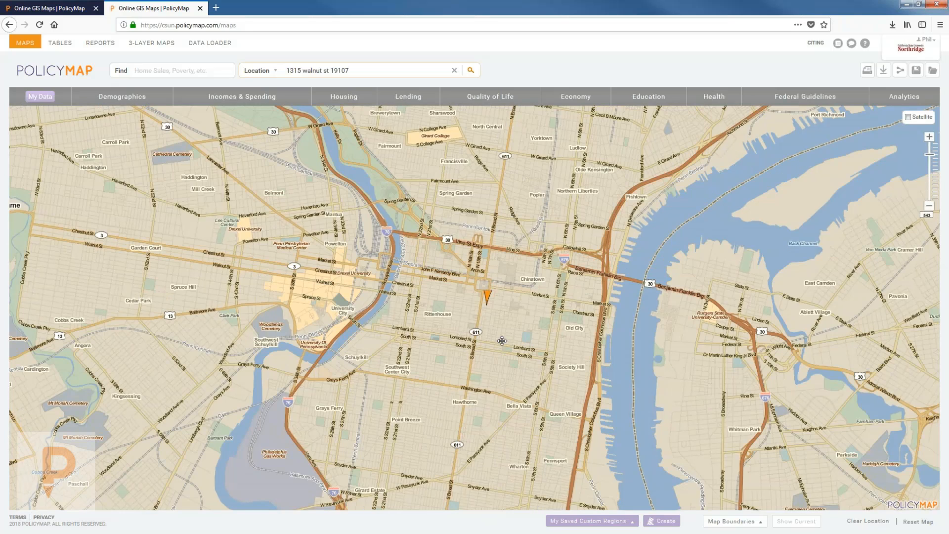
# Step: Clear the address from the Location search box
pyautogui.click(356, 69)
pyautogui.moveTo(321, 69); pyautogui.dragTo(284, 72)
pyautogui.press('BackSpace')
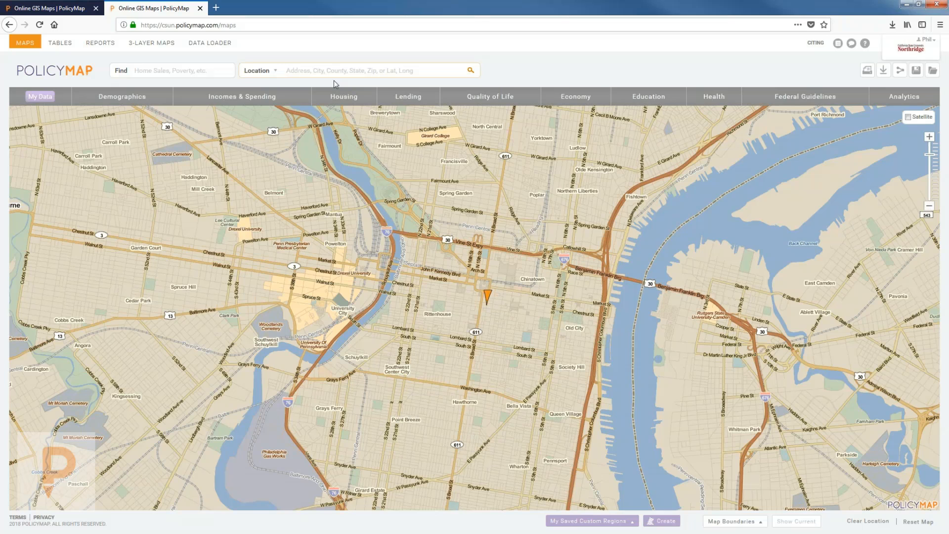
pyautogui.write('19107')
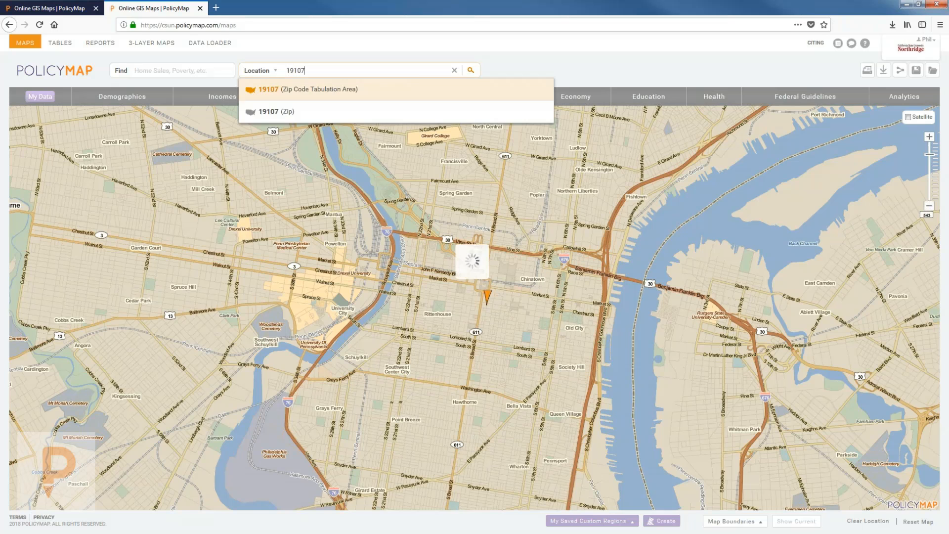
pyautogui.press('Return')
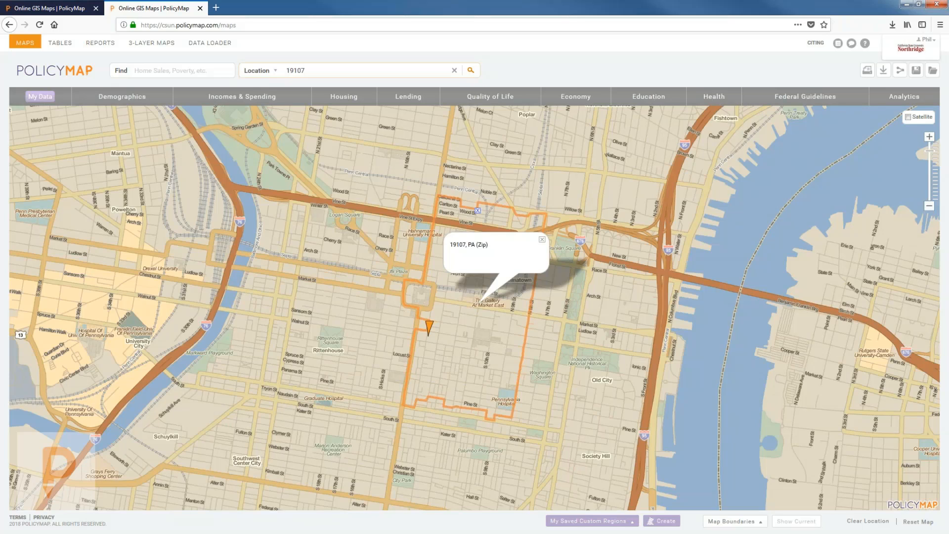
pyautogui.click(543, 240)
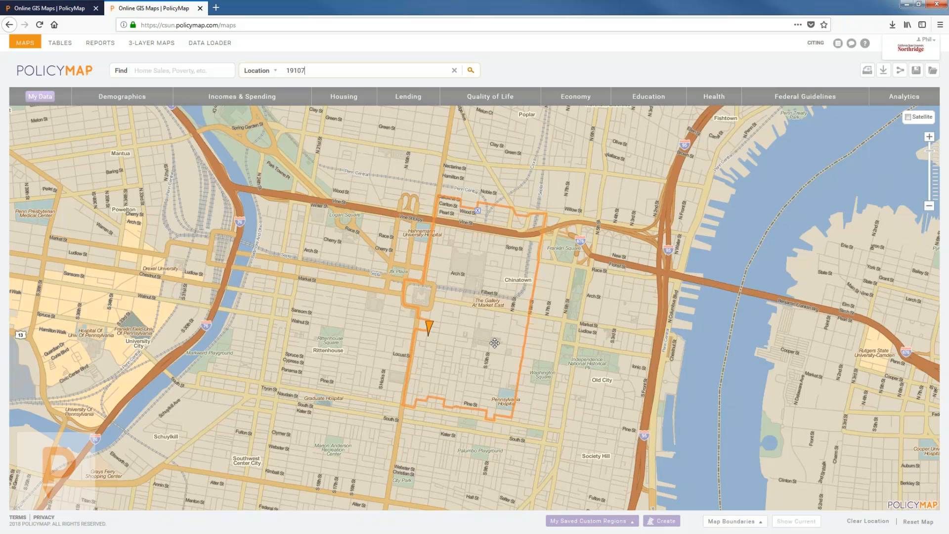
pyautogui.click(454, 351)
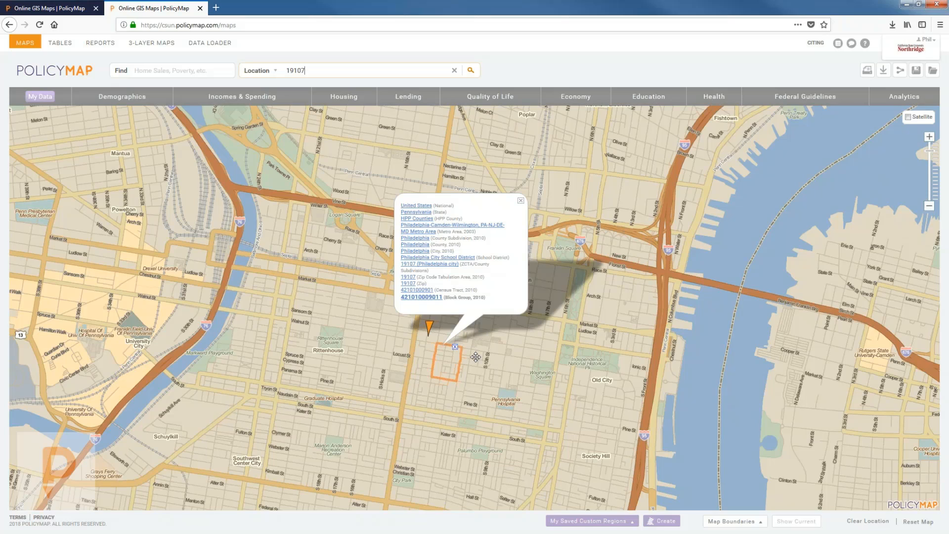
pyautogui.click(476, 407)
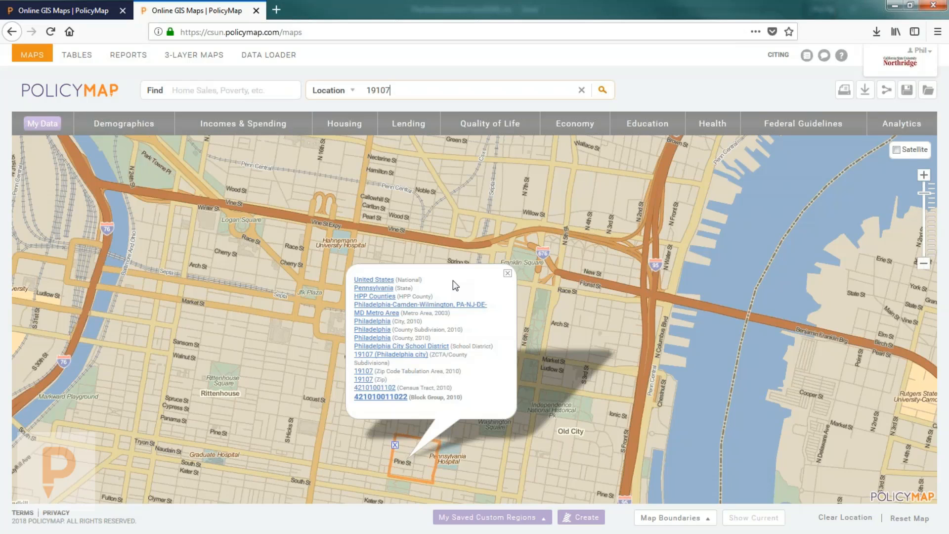
pyautogui.click(508, 273)
pyautogui.doubleClick(403, 92)
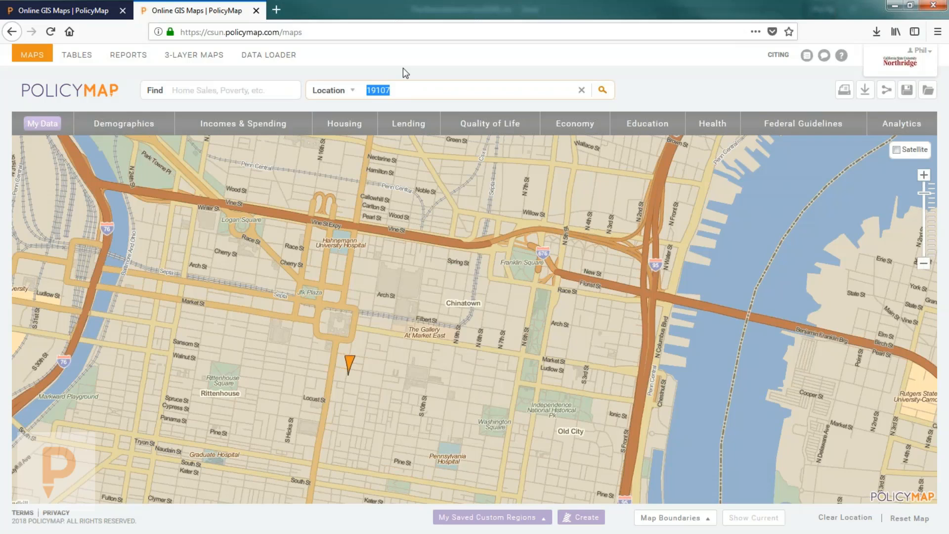
# Step: Search for ZIP 91330 and close its popup
pyautogui.write('91330')
pyautogui.press('Return')
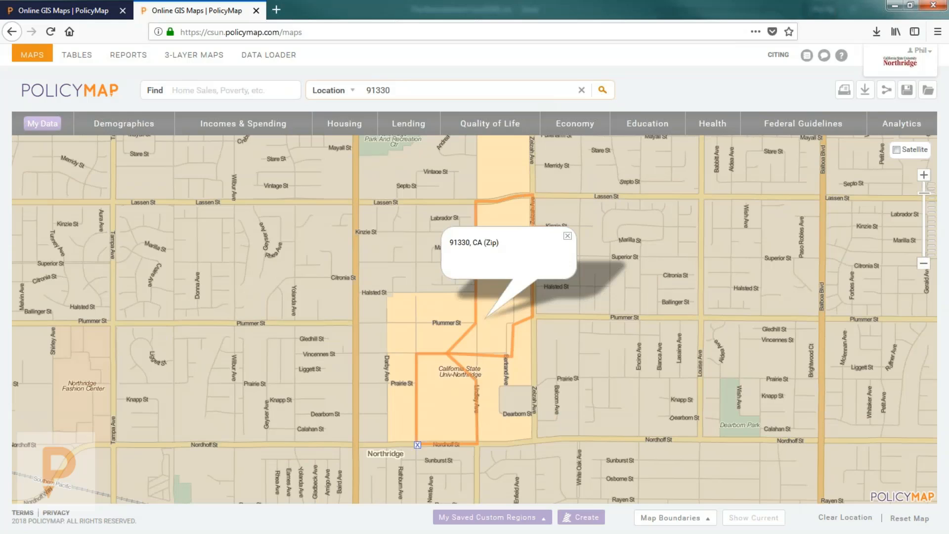
pyautogui.click(568, 236)
pyautogui.scroll(-1, 539, 307)
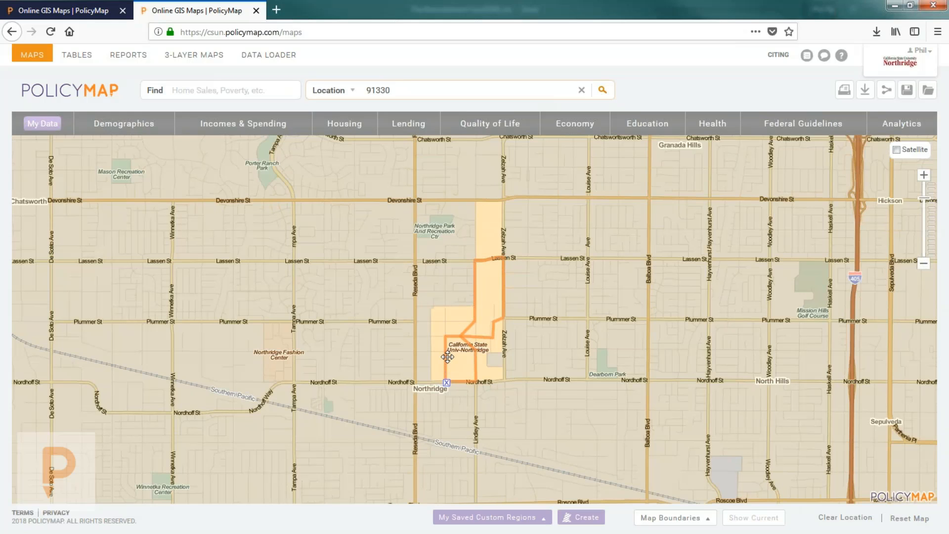
# Step: Look up the block group and census tract geographies around the CSUN campus
pyautogui.click(447, 383)
pyautogui.scroll(-1, 514, 379)
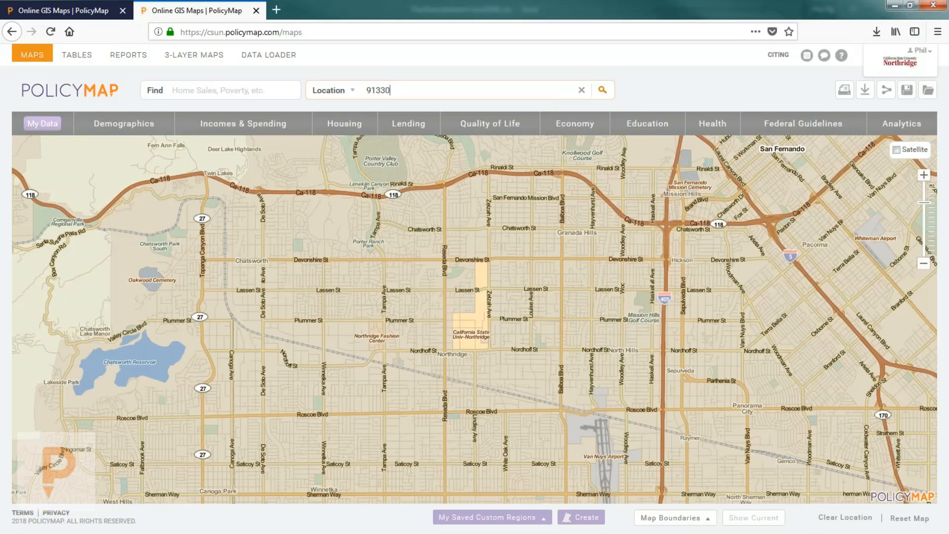
pyautogui.click(494, 330)
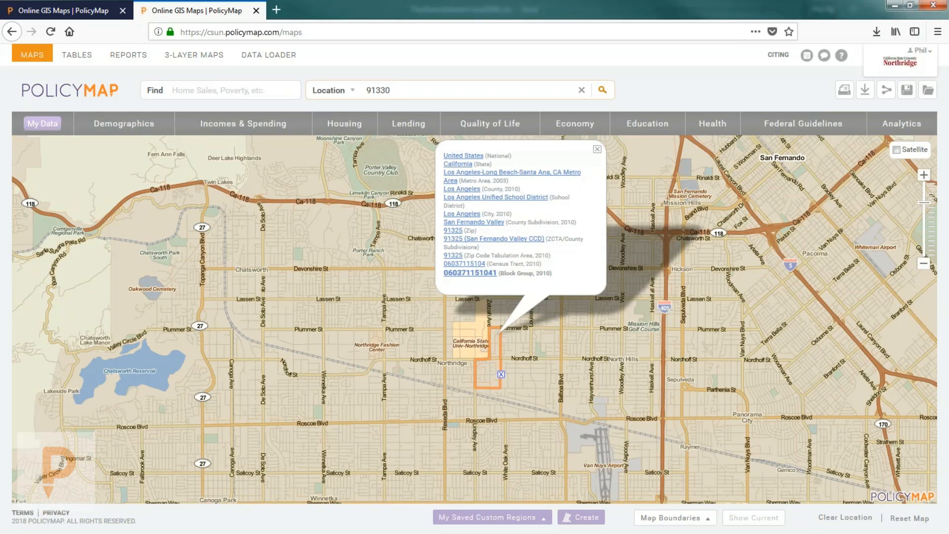
pyautogui.click(476, 346)
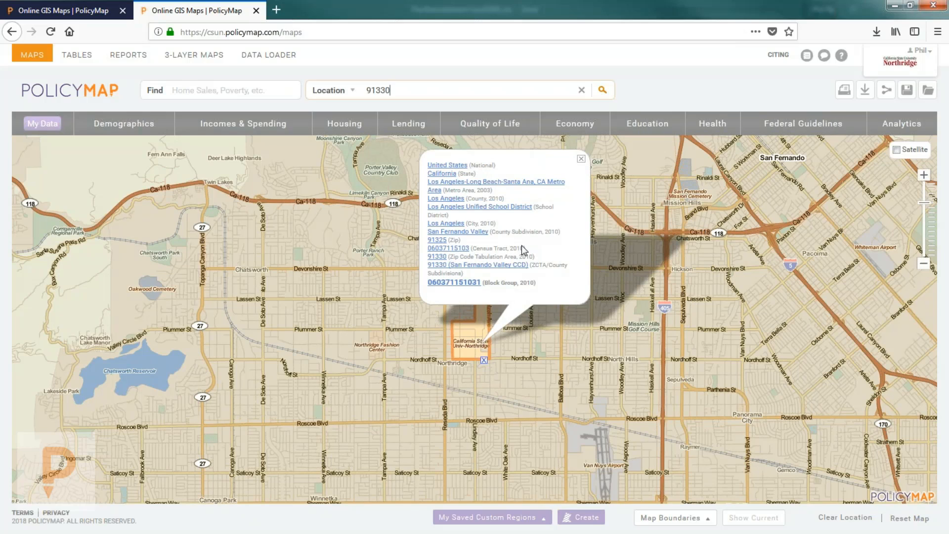
pyautogui.click(455, 251)
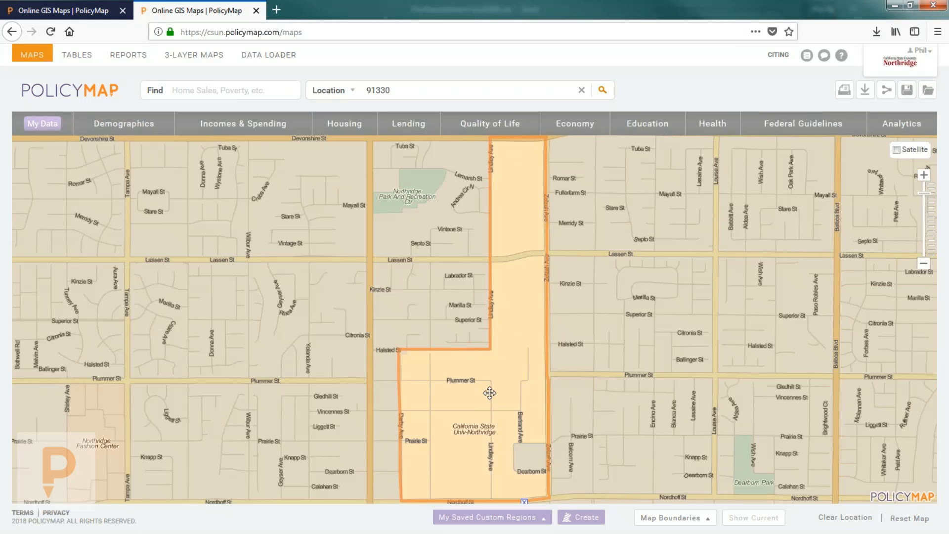
# Step: Zoom out over the San Fernando Valley and bring up the Map Boundaries layer list
pyautogui.scroll(-1, 489, 393)
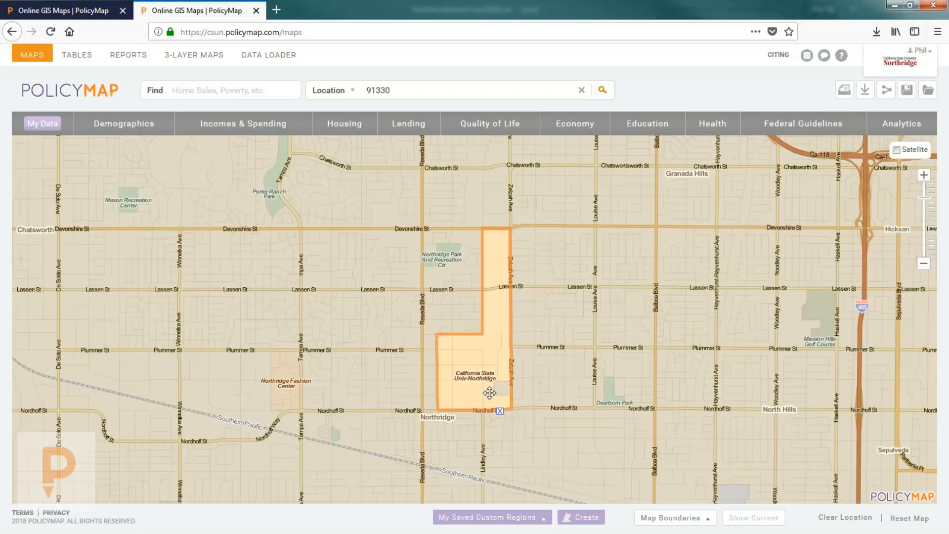
pyautogui.scroll(-1, 489, 371)
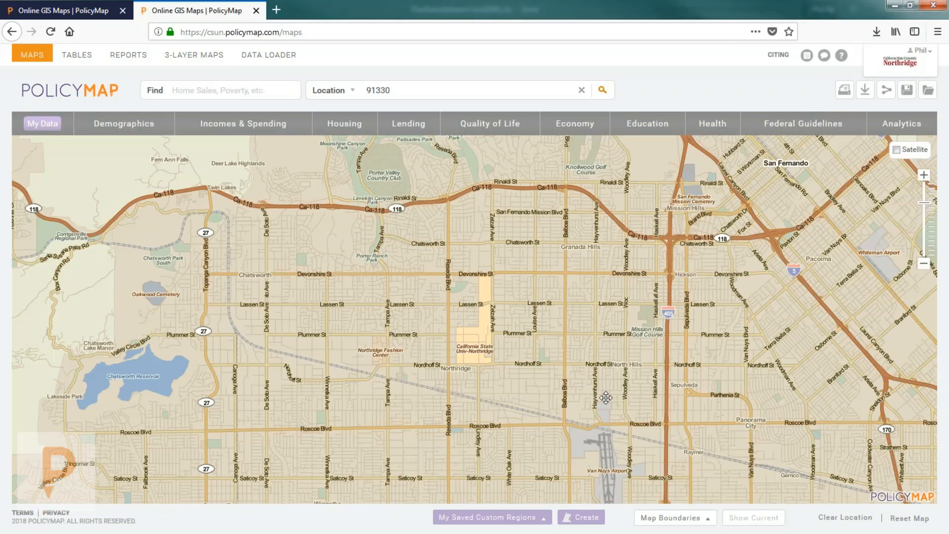
pyautogui.click(671, 517)
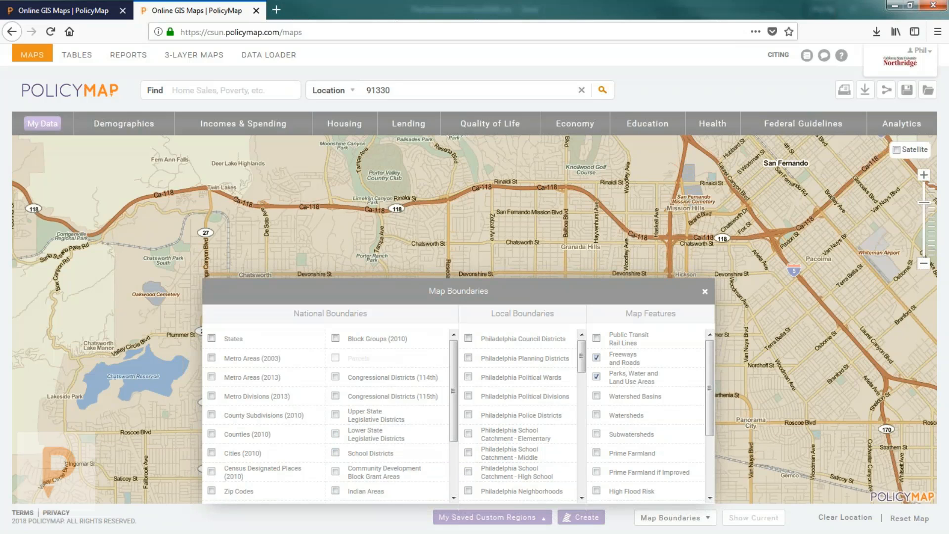
# Step: Overlay Census Tracts (2010), then swap them for Upper State Legislative District boundaries
pyautogui.scroll(-2, 267, 460)
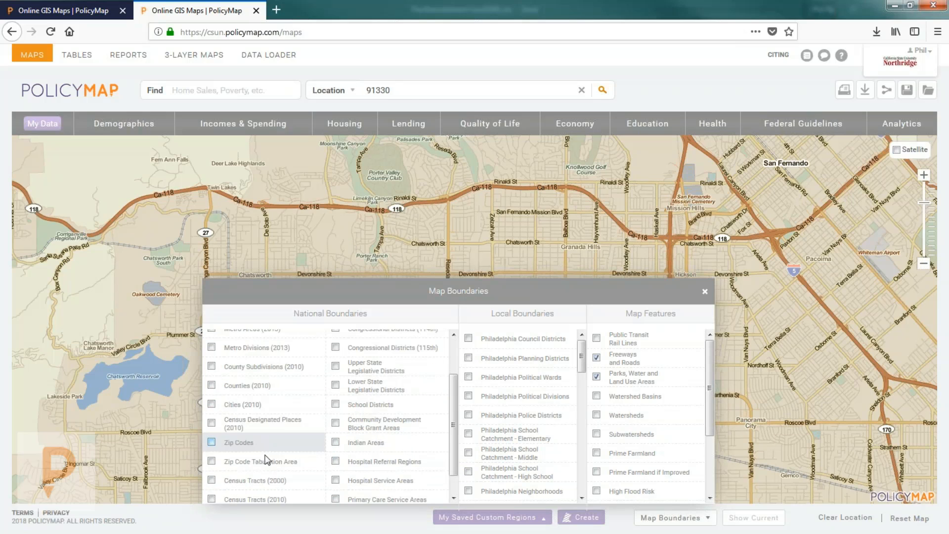
pyautogui.click(256, 499)
pyautogui.click(707, 288)
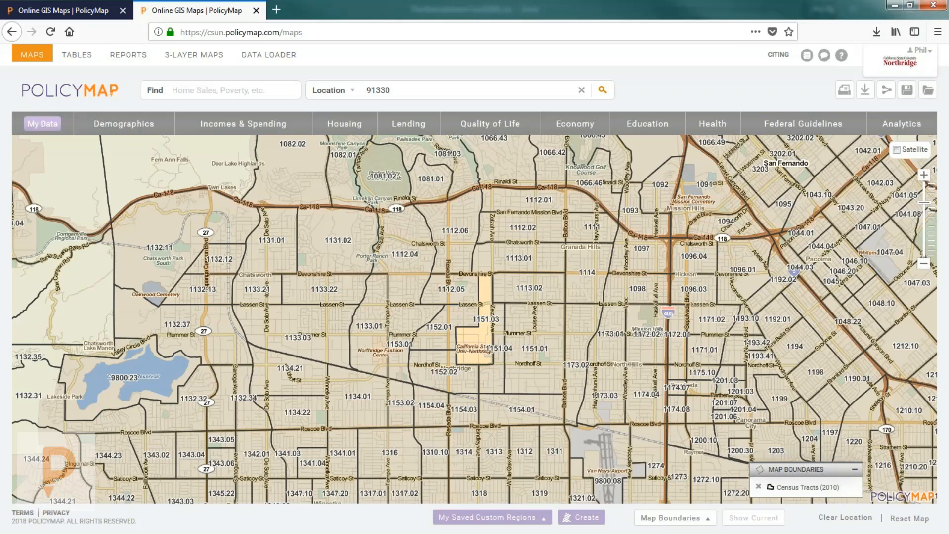
pyautogui.click(672, 518)
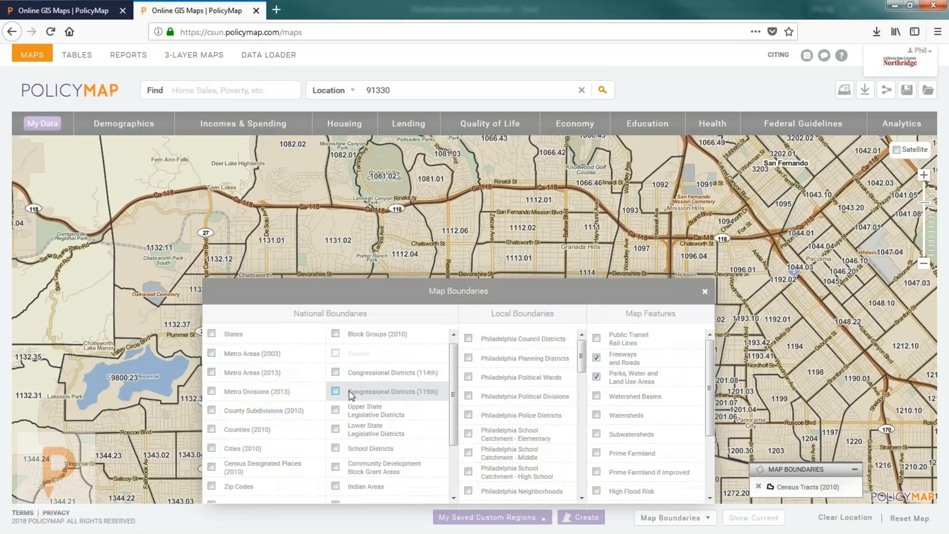
pyautogui.click(373, 407)
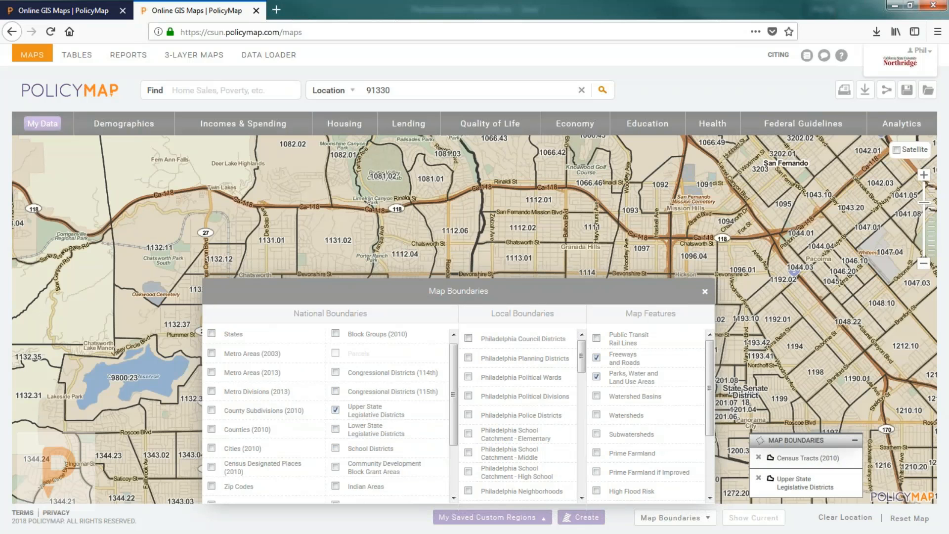
pyautogui.scroll(-2, 249, 487)
pyautogui.click(250, 483)
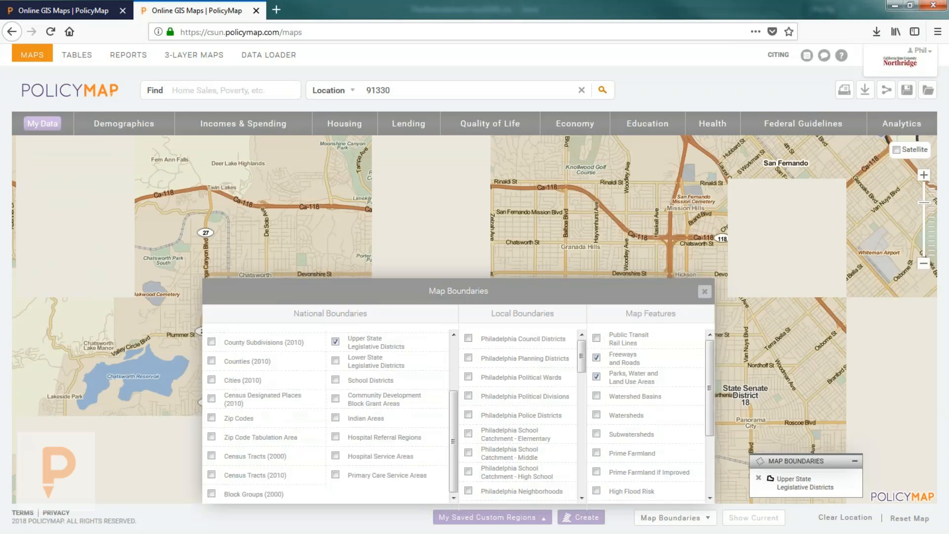
pyautogui.scroll(-1, 531, 371)
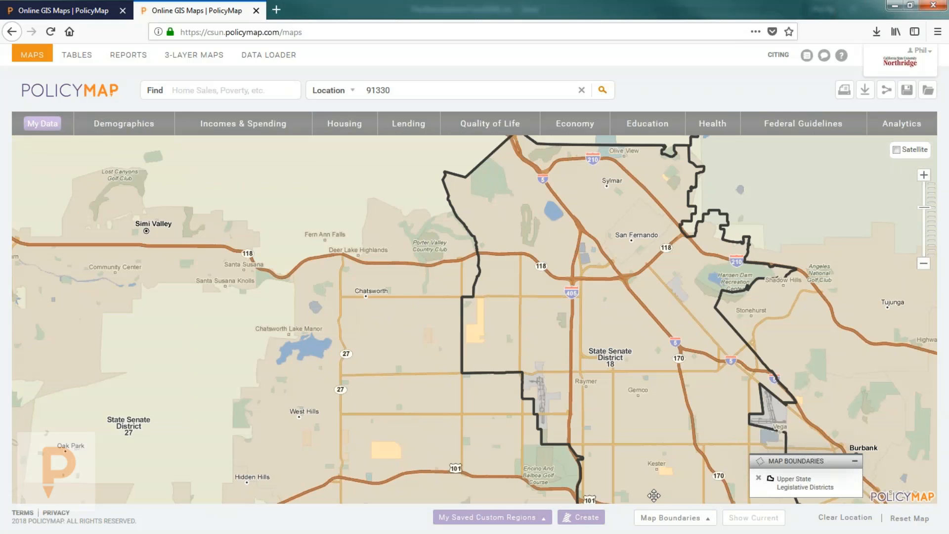
# Step: Remove the legislative district boundaries and hide the freeways and parks layers
pyautogui.click(665, 522)
pyautogui.click(376, 407)
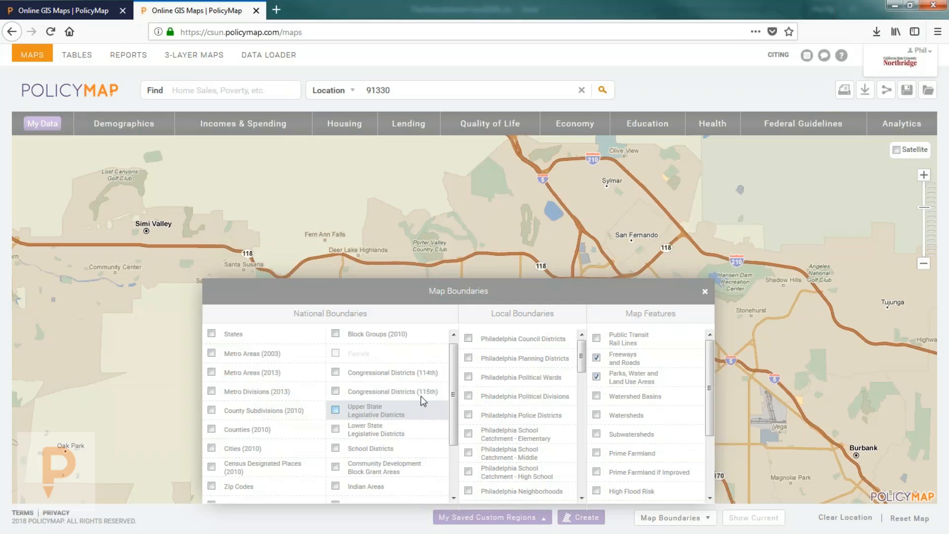
pyautogui.click(634, 356)
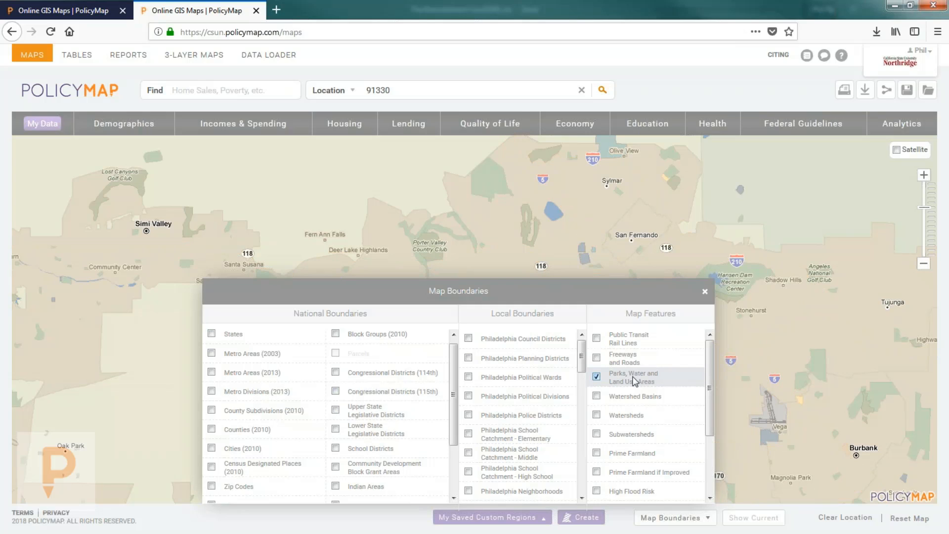
pyautogui.click(636, 381)
pyautogui.click(705, 292)
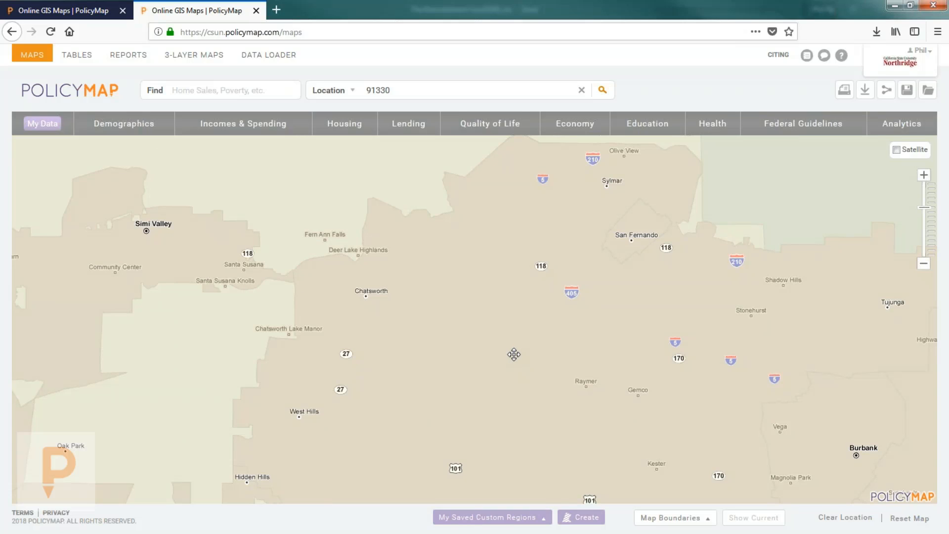
# Step: Turn the parks, water and land use layer and the freeways layer back on
pyautogui.click(672, 518)
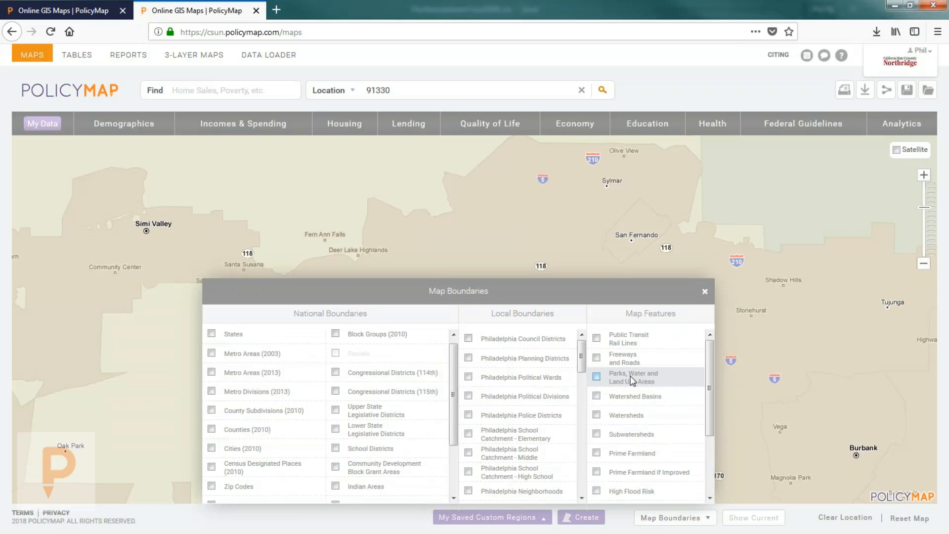
pyautogui.click(633, 381)
pyautogui.click(724, 278)
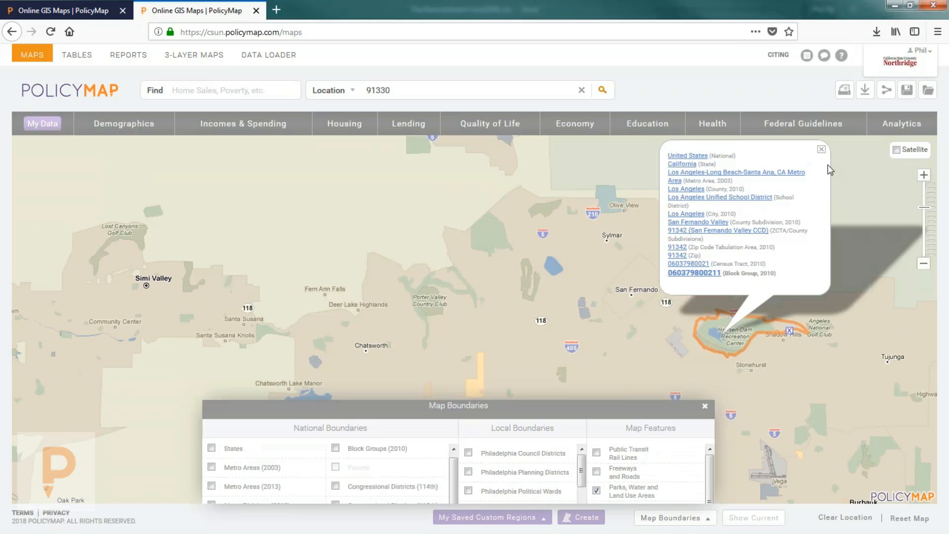
pyautogui.click(821, 149)
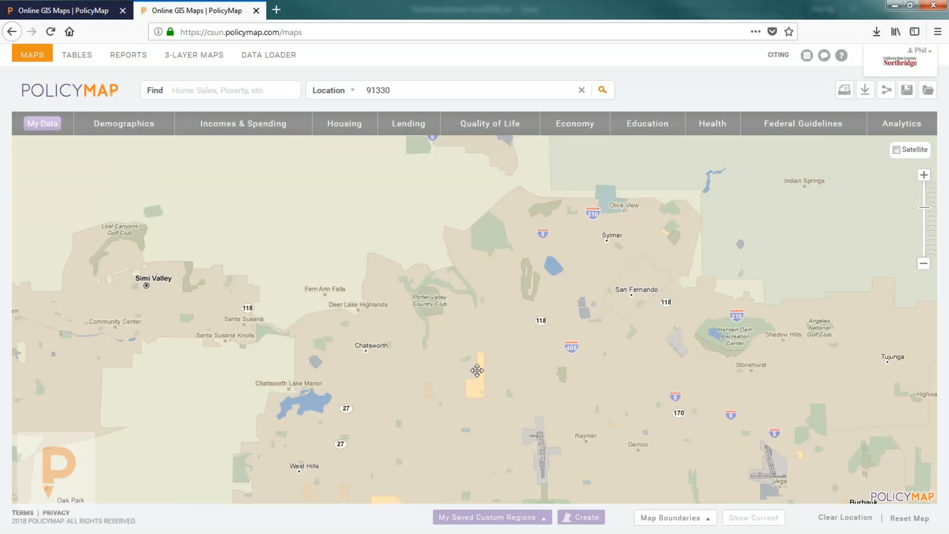
pyautogui.scroll(1, 477, 370)
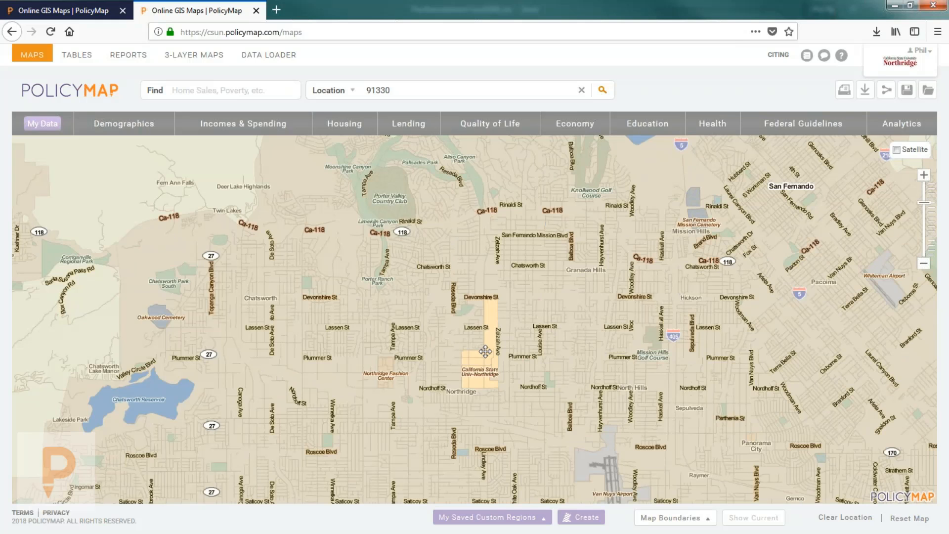
pyautogui.click(659, 518)
pyautogui.click(597, 357)
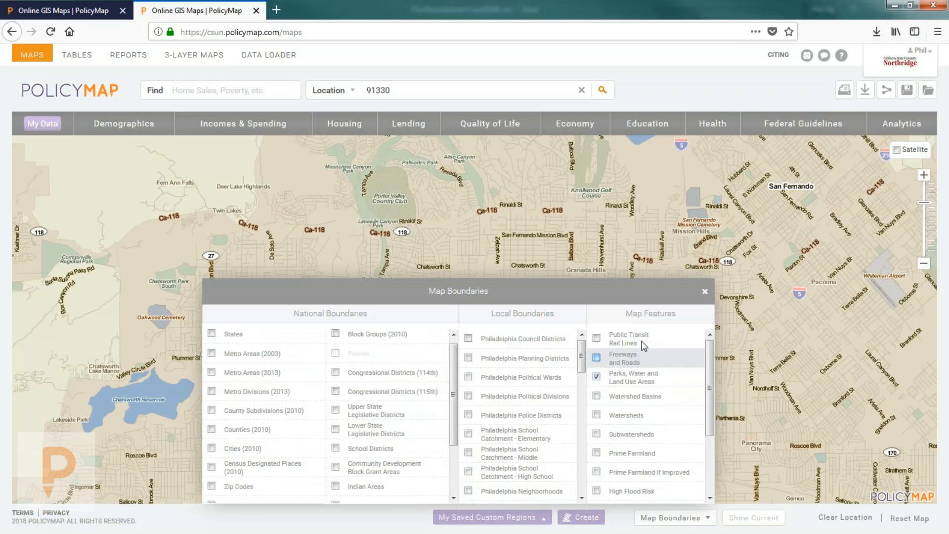
pyautogui.click(706, 291)
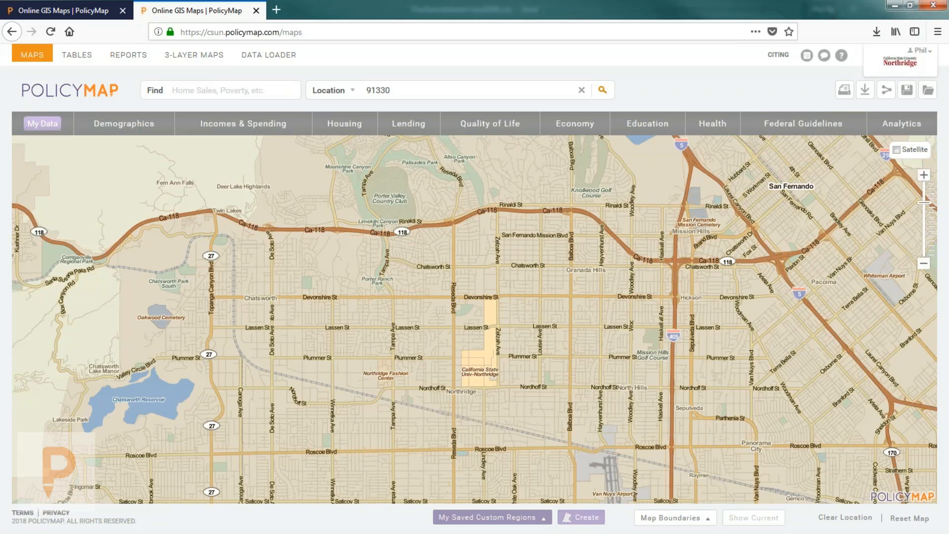
# Step: Start a new Drawn Custom Region from My Saved Custom Regions
pyautogui.click(473, 520)
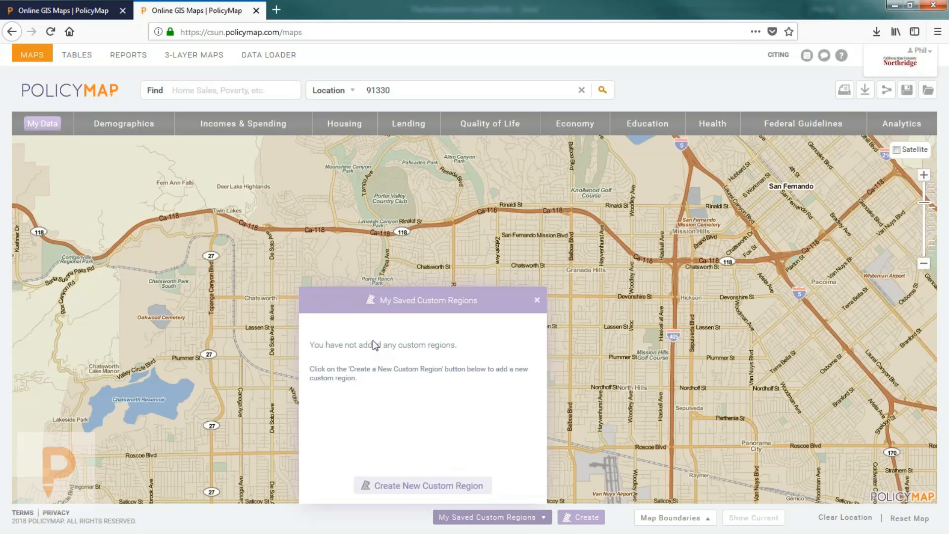
pyautogui.click(414, 486)
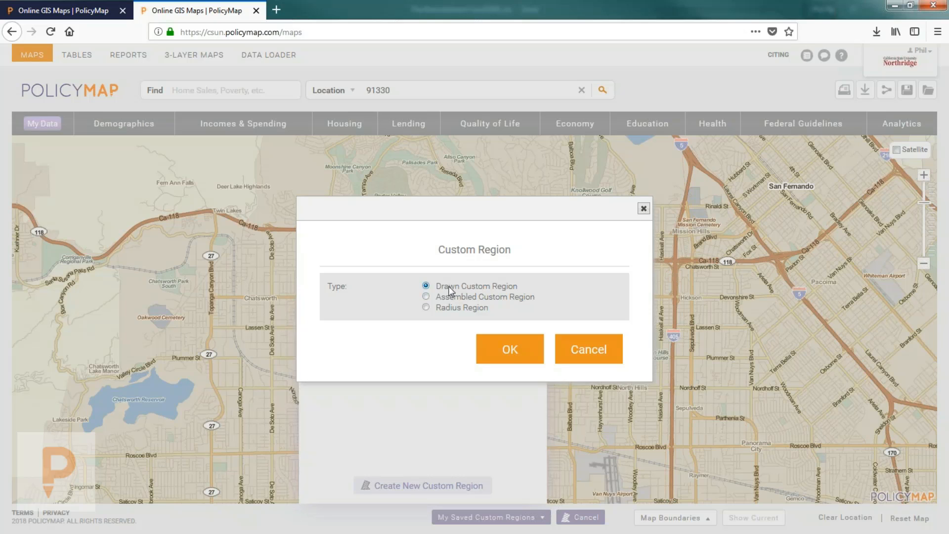
pyautogui.click(509, 355)
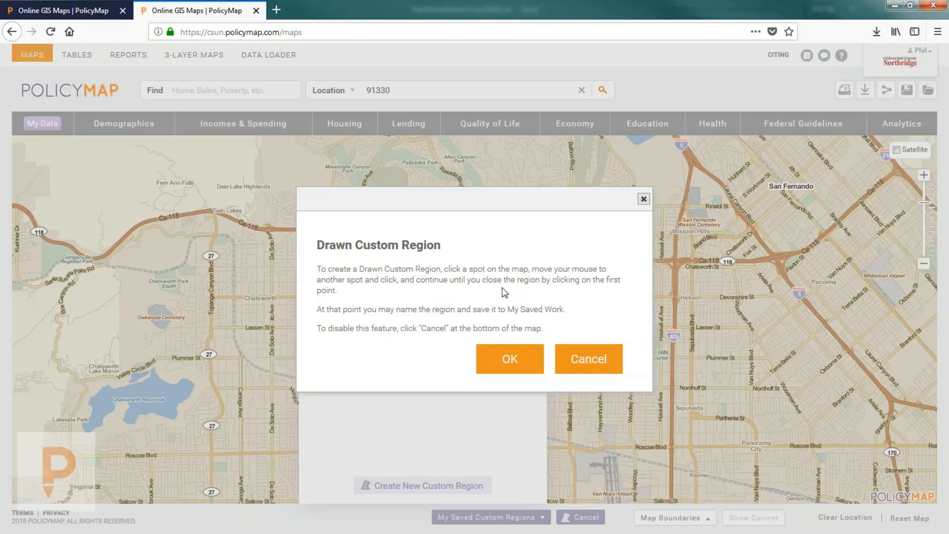
# Step: Place region corners from Devonshire and Zelzah around via Balboa, Woodley and Nordhoff to Tampa
pyautogui.click(510, 360)
pyautogui.click(538, 300)
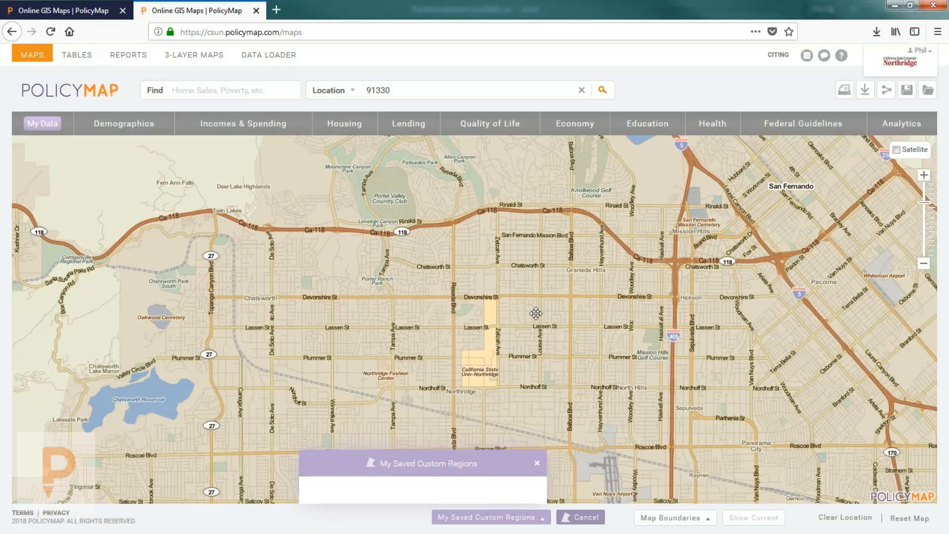
pyautogui.click(497, 297)
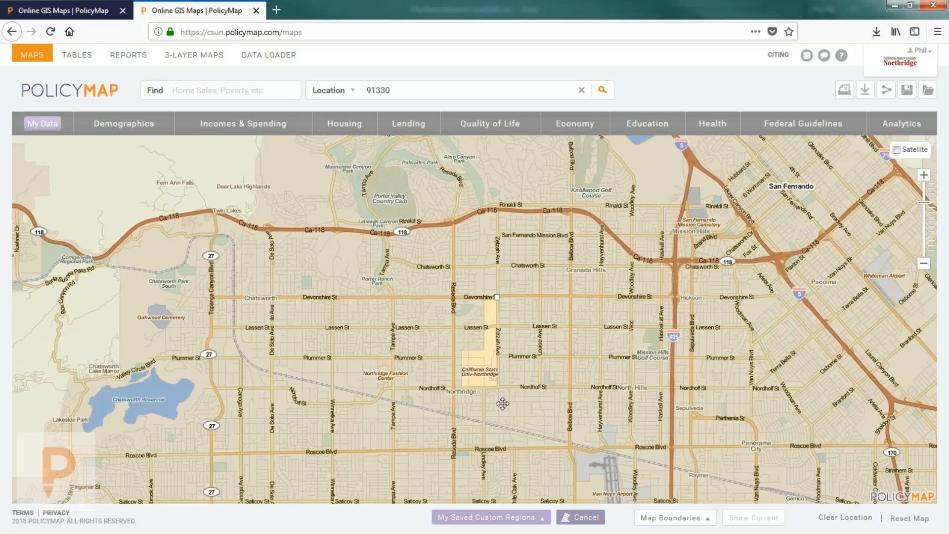
pyautogui.click(572, 299)
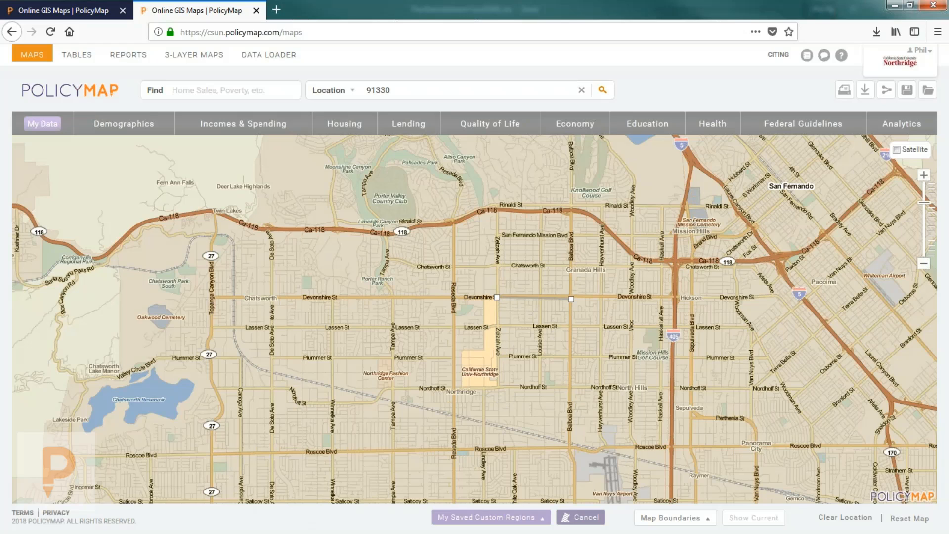
pyautogui.click(568, 266)
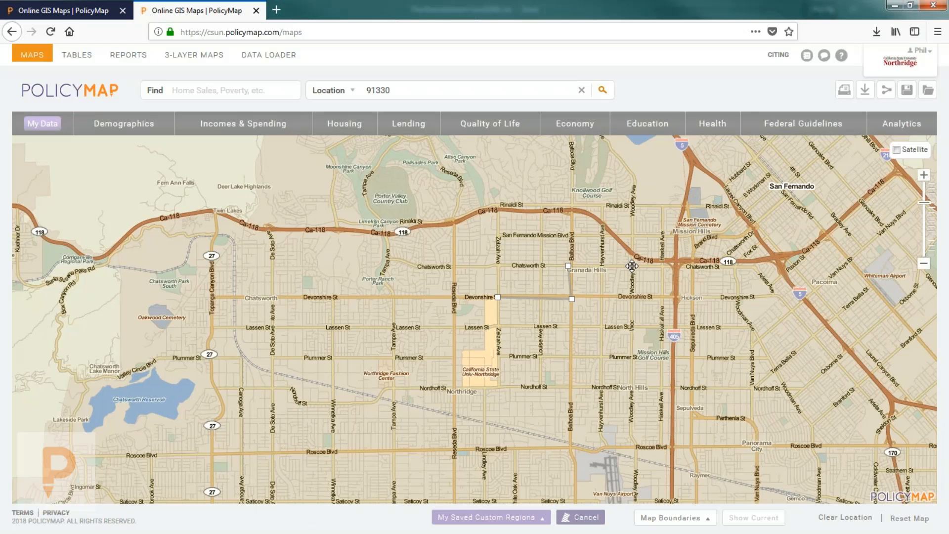
pyautogui.click(633, 266)
pyautogui.scroll(1, 638, 294)
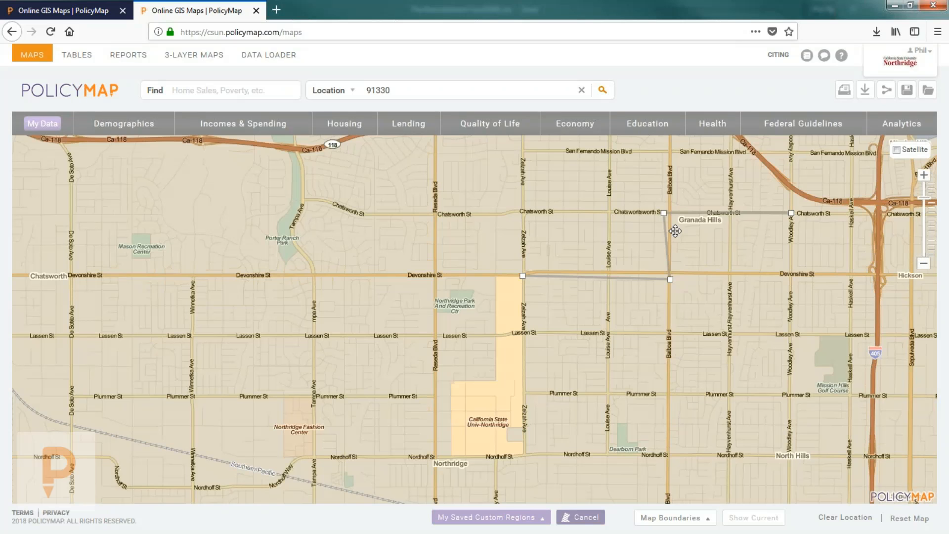
pyautogui.click(789, 454)
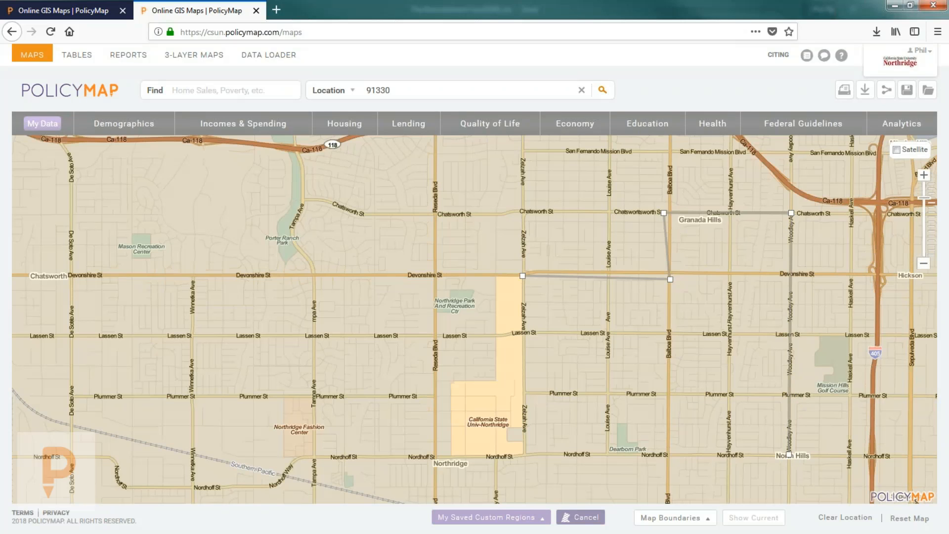
pyautogui.click(523, 452)
pyautogui.moveTo(367, 454); pyautogui.dragTo(616, 448)
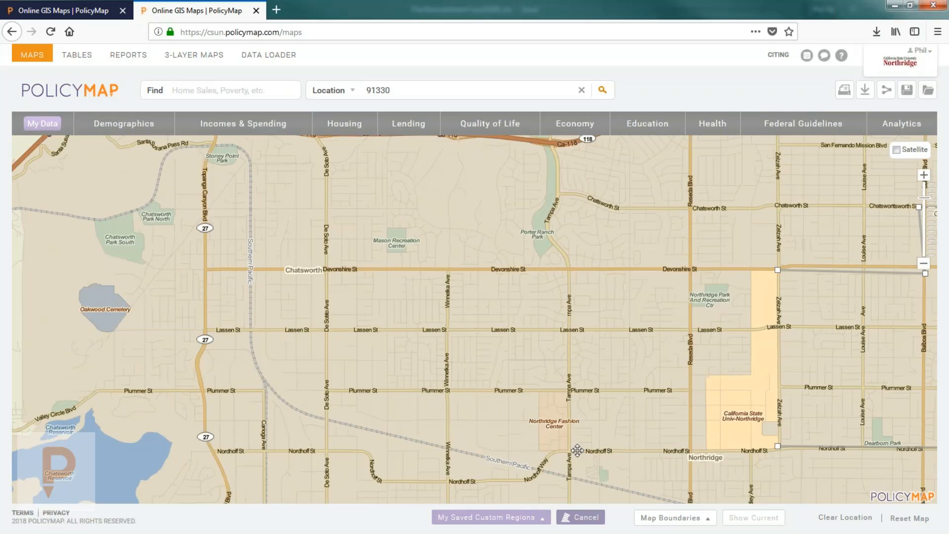
pyautogui.click(571, 451)
# Step: Trace the outline up Tampa Ave and east along Chatsworth St to Zelzah Ave, then close it
pyautogui.click(569, 269)
pyautogui.click(565, 254)
pyautogui.click(549, 232)
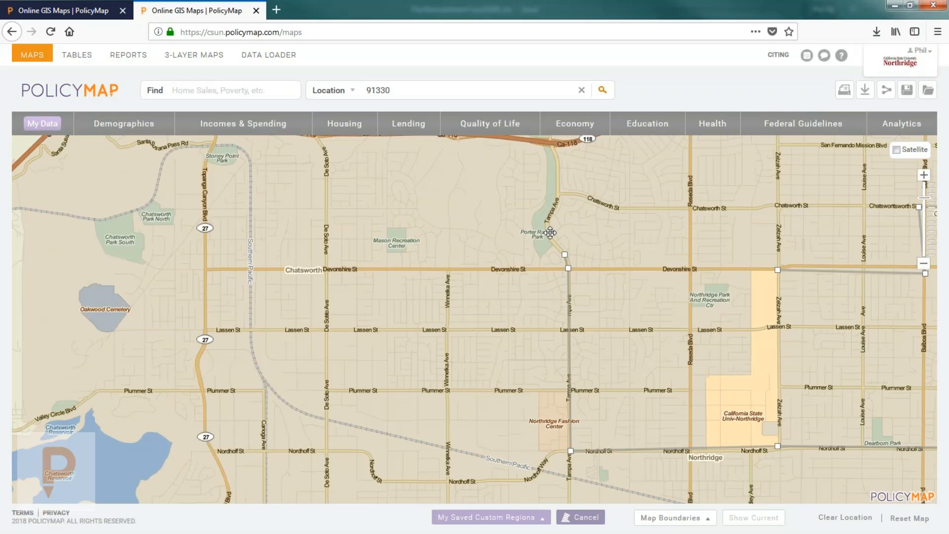
pyautogui.click(550, 210)
pyautogui.click(557, 196)
pyautogui.click(581, 195)
pyautogui.click(619, 207)
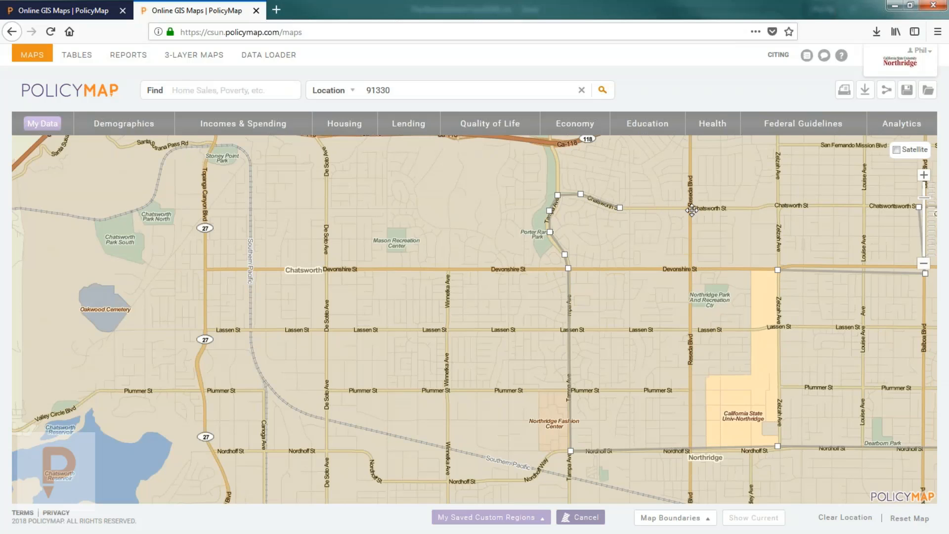
pyautogui.click(692, 208)
pyautogui.click(762, 209)
pyautogui.click(778, 205)
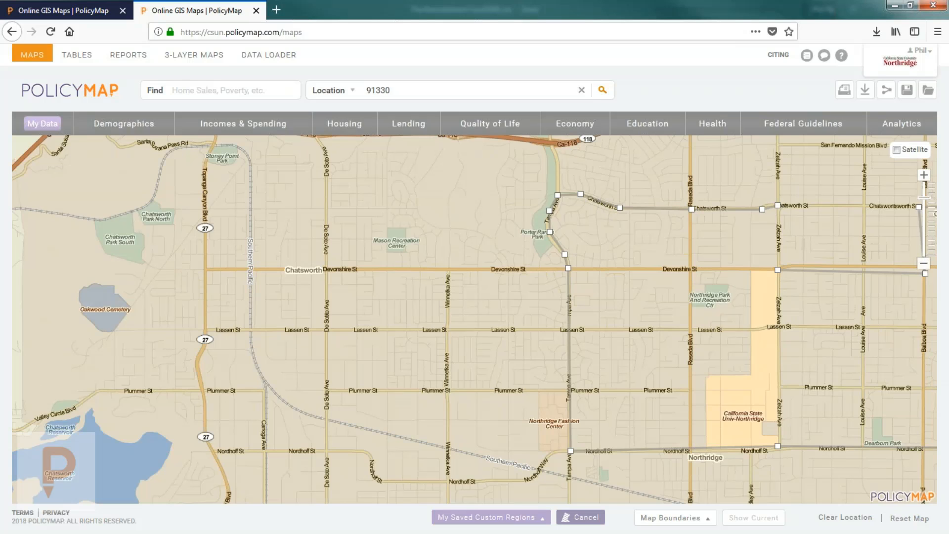
pyautogui.moveTo(728, 254); pyautogui.dragTo(625, 252)
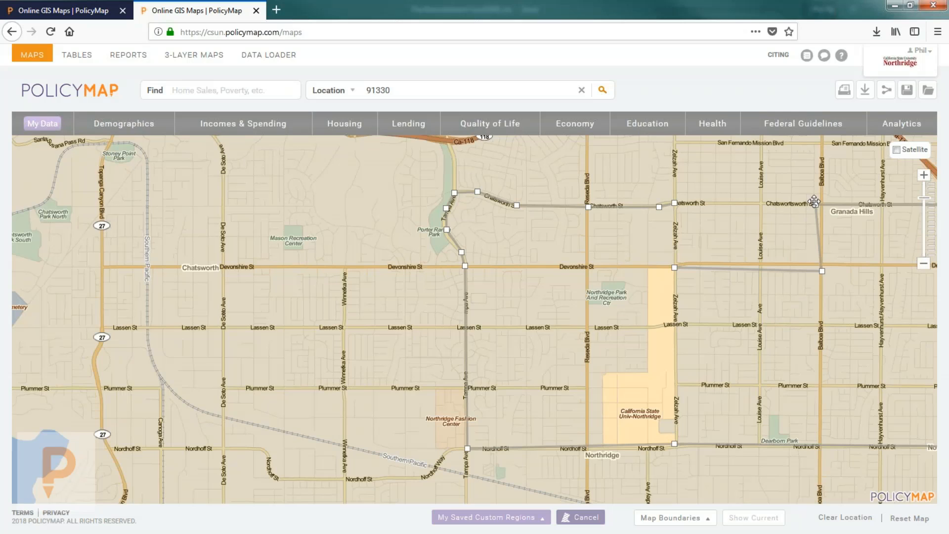
pyautogui.click(673, 265)
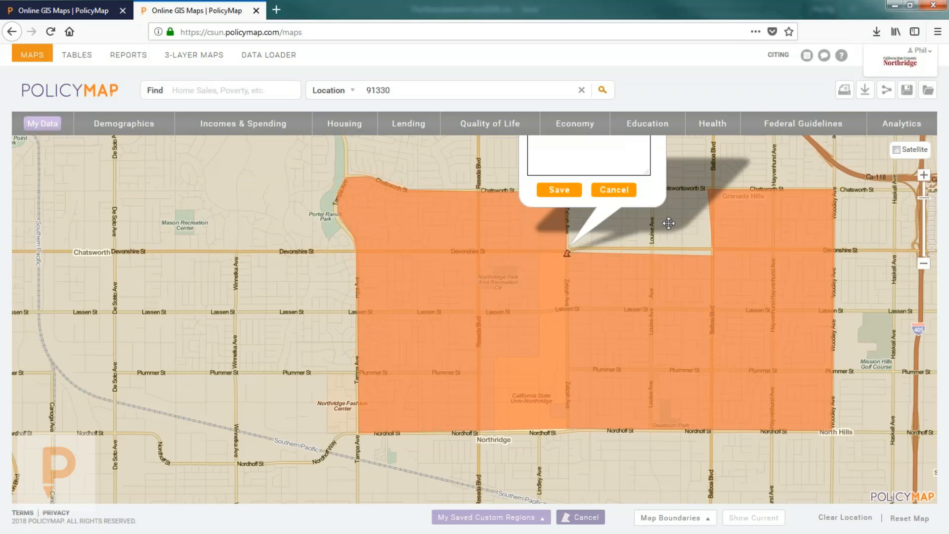
pyautogui.moveTo(668, 225); pyautogui.dragTo(642, 293)
# Step: Name the drawn region 'Grand Hills' and save it
pyautogui.click(546, 179)
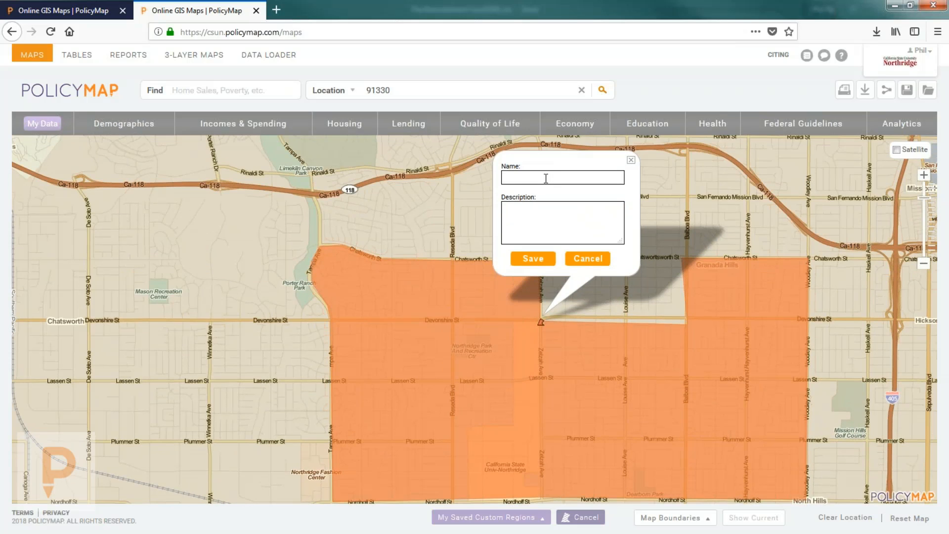
pyautogui.write('Grand Hills')
pyautogui.click(524, 260)
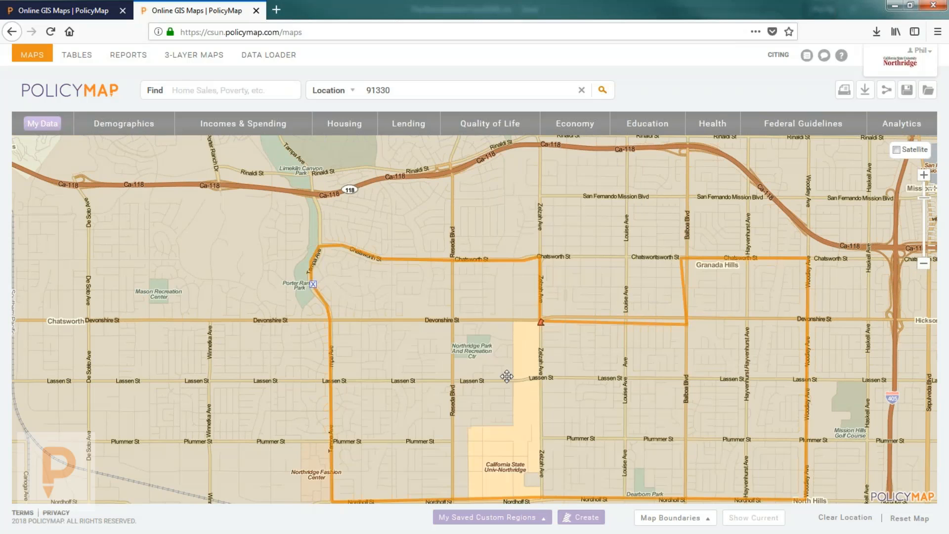
# Step: Check that Grand Hills appears under My Saved Custom Regions, then close the list
pyautogui.moveTo(506, 376); pyautogui.dragTo(468, 318)
pyautogui.click(464, 516)
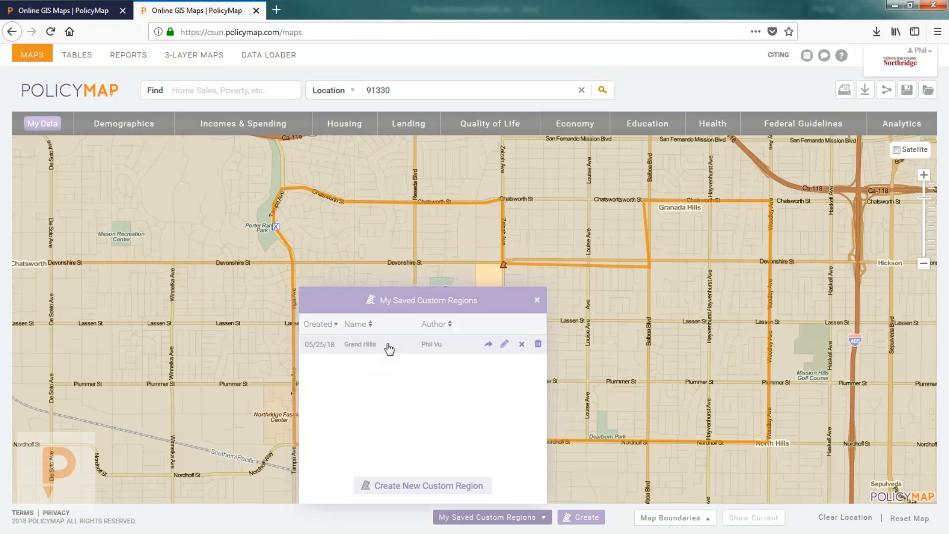
pyautogui.click(536, 298)
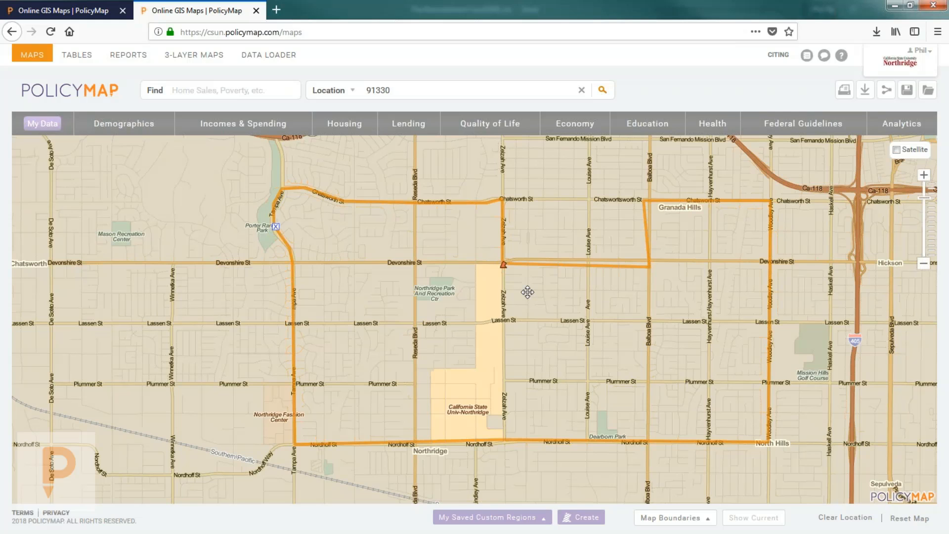
# Step: Start a new Assembled Custom Region and bring up the boundary types for selecting areas
pyautogui.scroll(-1, 527, 292)
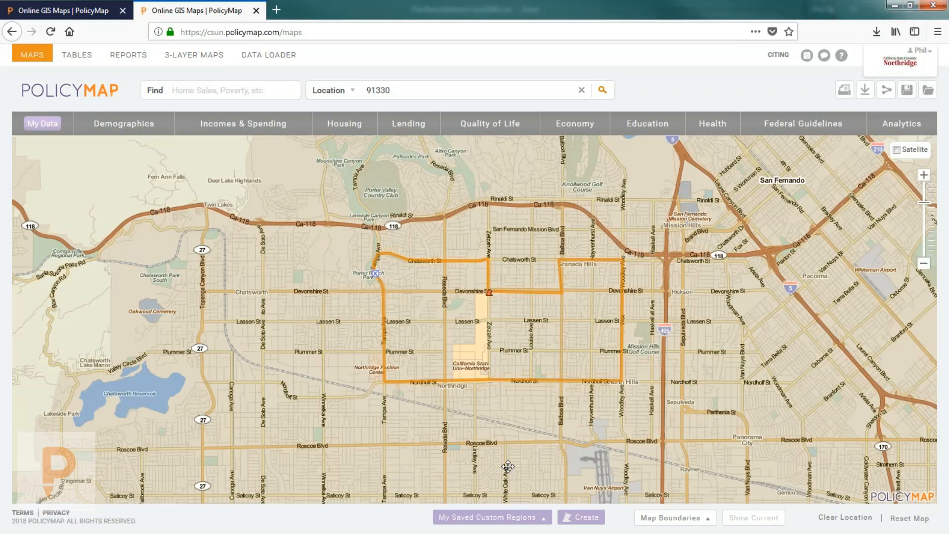
pyautogui.click(495, 517)
pyautogui.click(410, 485)
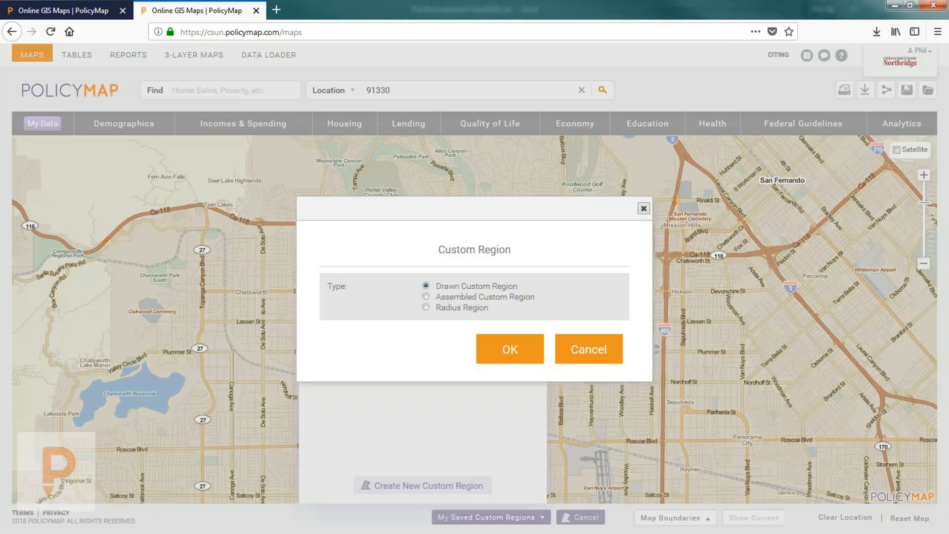
pyautogui.click(456, 295)
pyautogui.click(513, 348)
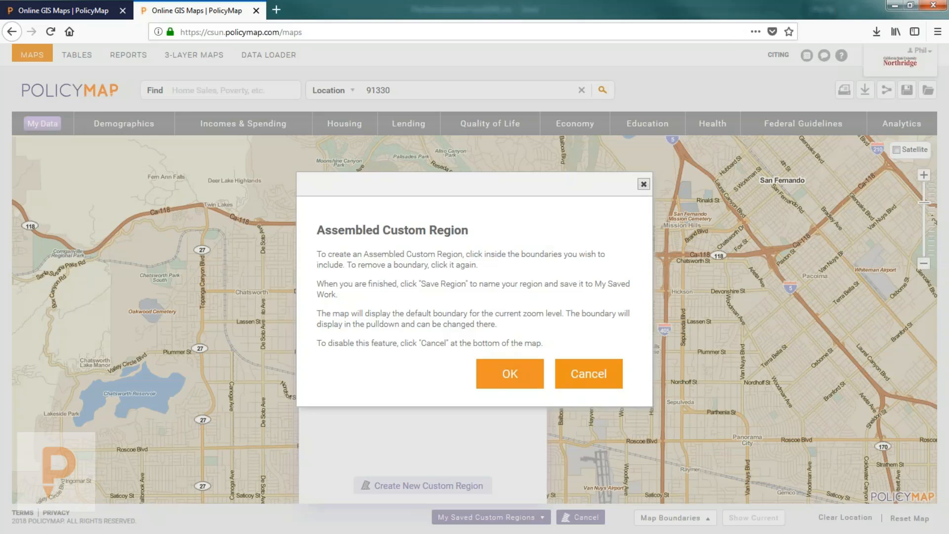
pyautogui.click(510, 373)
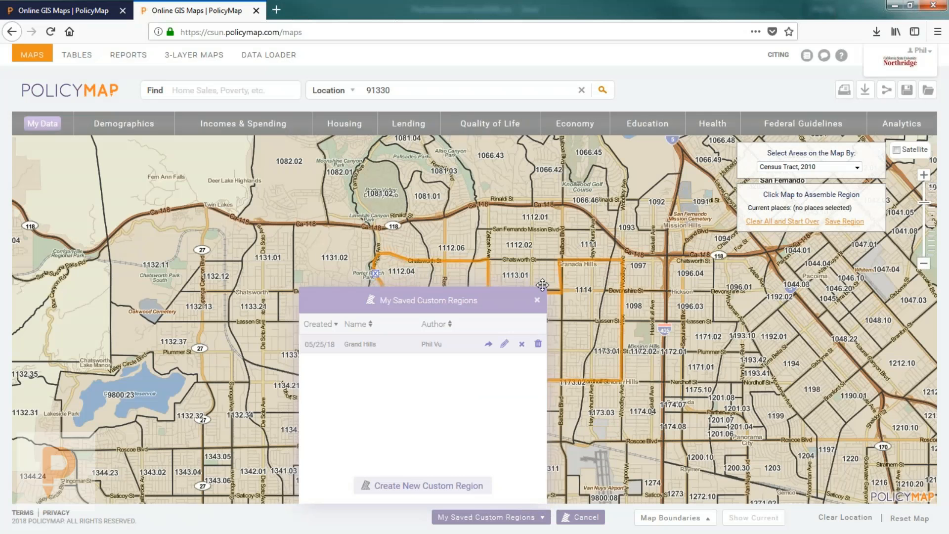
pyautogui.click(538, 302)
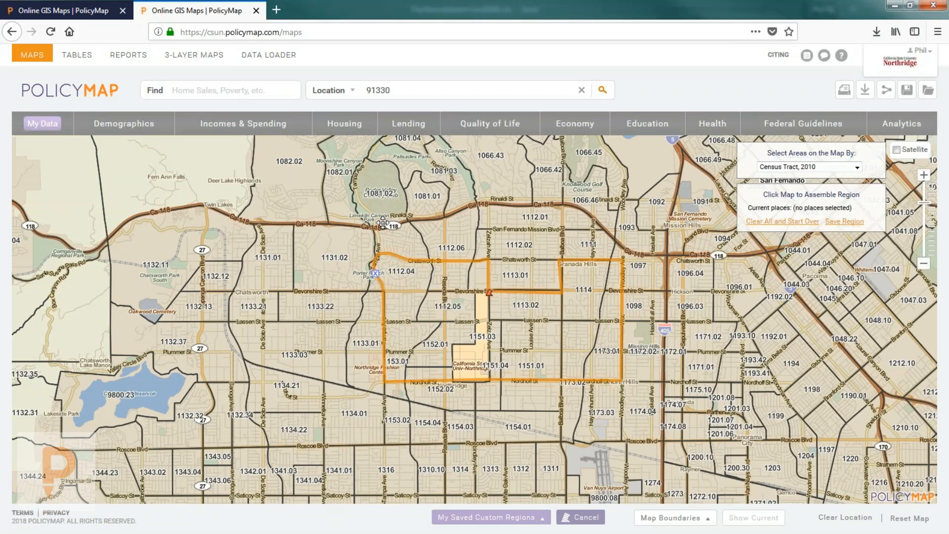
pyautogui.click(816, 168)
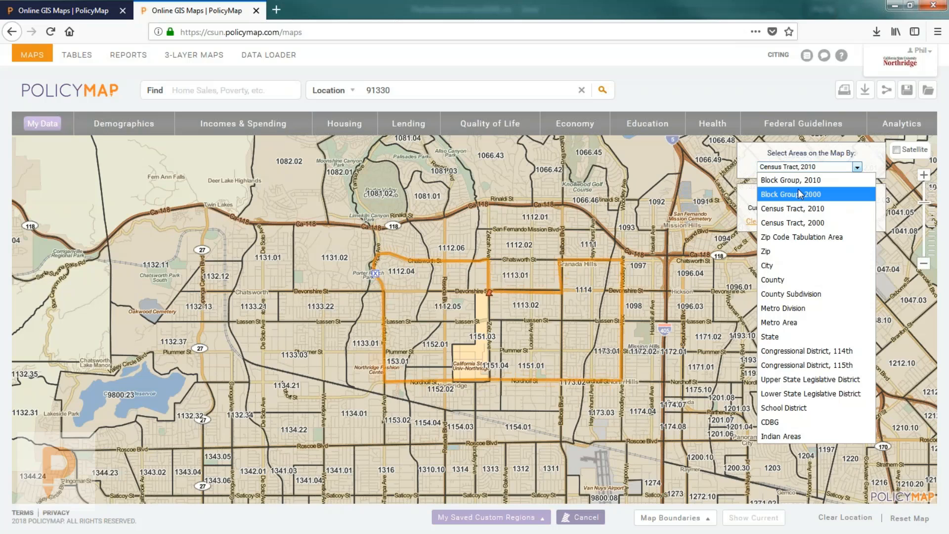
# Step: Select ZIP areas 91331, 91340, 91345, 91406 and 91335 as Zip Code Tabulation Areas
pyautogui.click(792, 239)
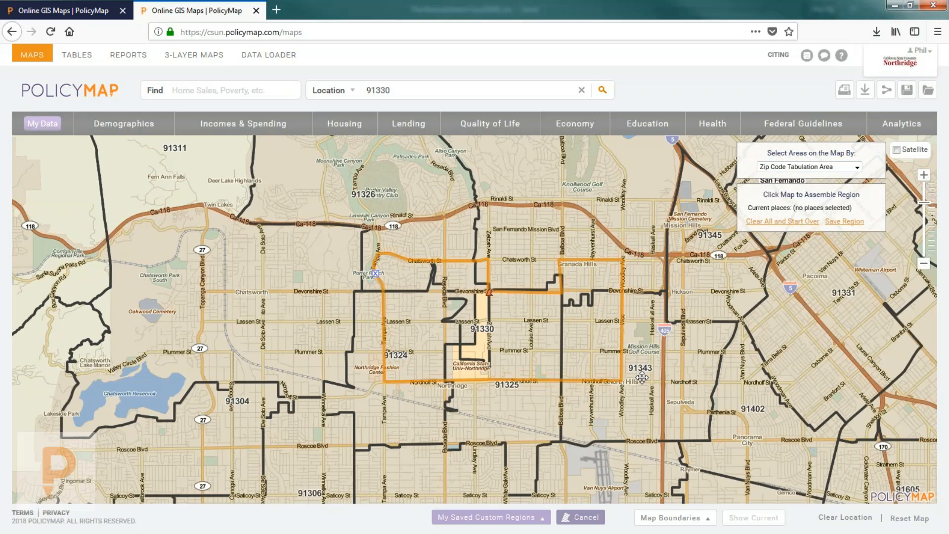
pyautogui.scroll(-1, 643, 380)
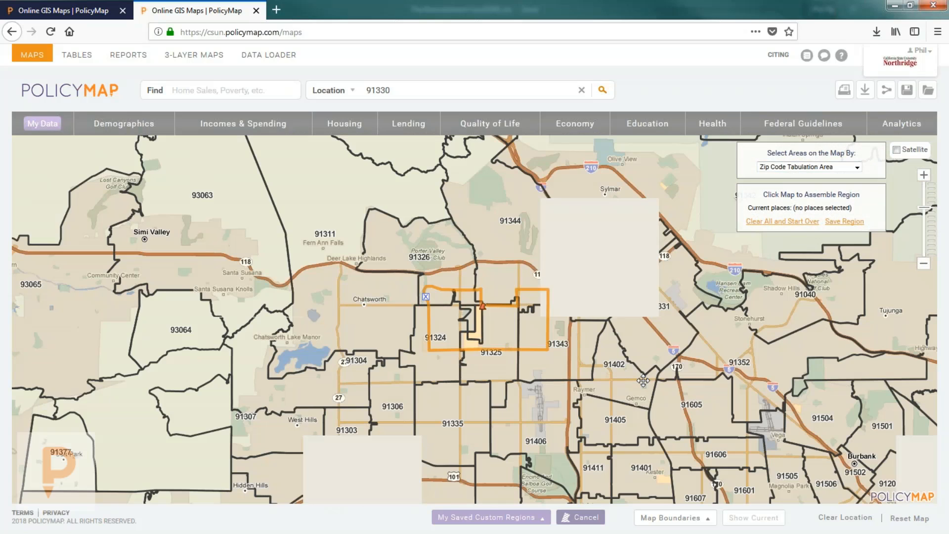
pyautogui.click(638, 330)
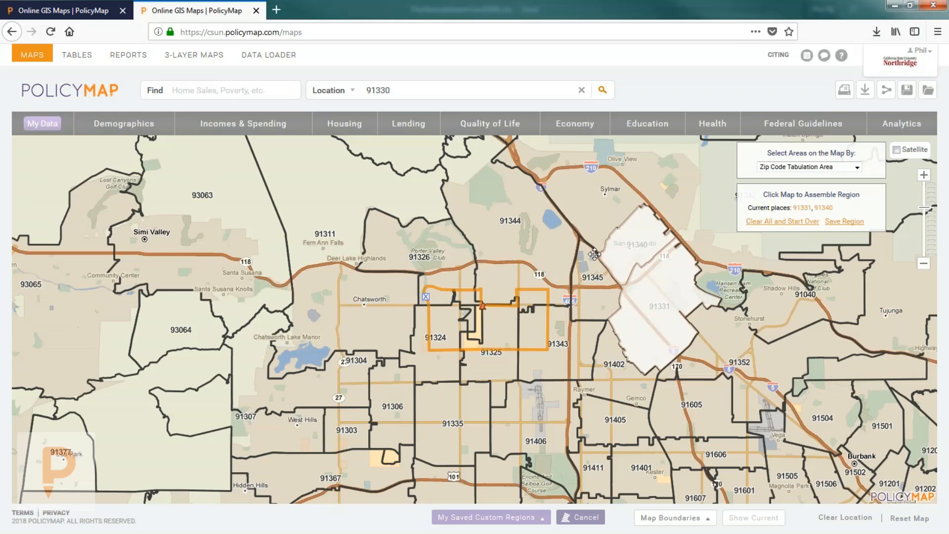
pyautogui.click(592, 265)
pyautogui.click(609, 359)
pyautogui.click(578, 346)
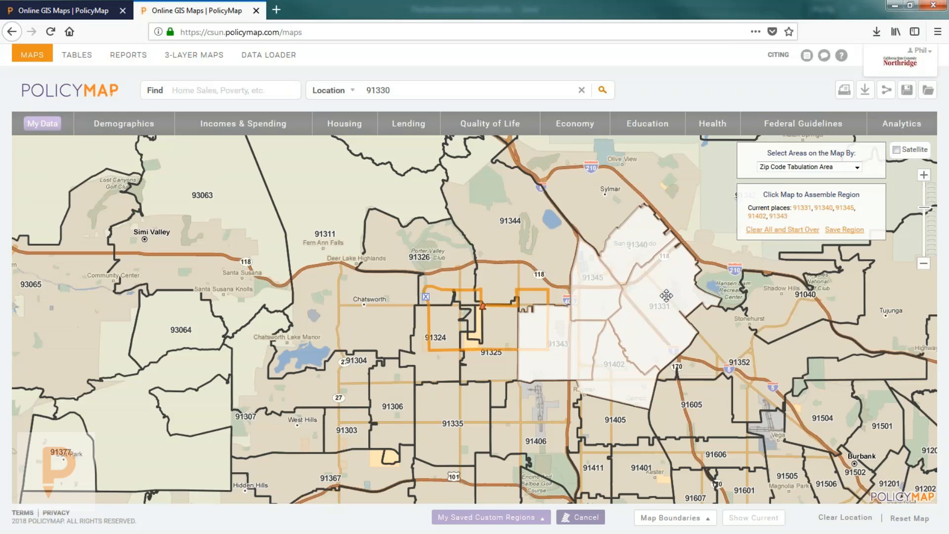
pyautogui.click(546, 325)
pyautogui.click(610, 362)
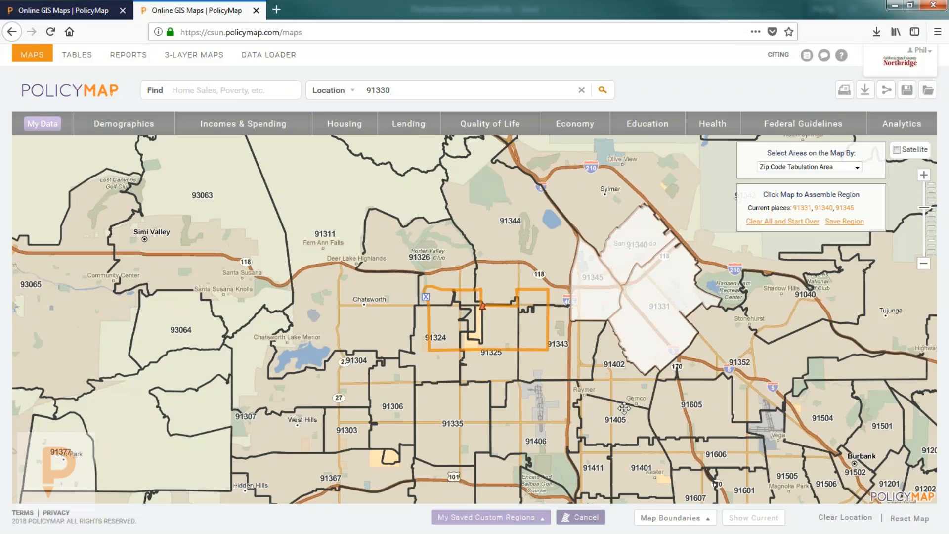
pyautogui.click(511, 416)
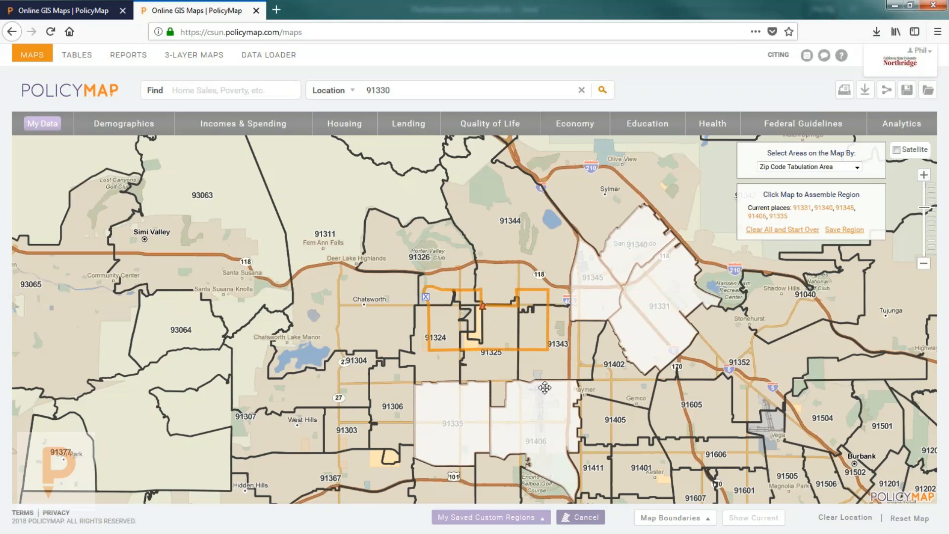
# Step: Save the assembled region under the name Paymer
pyautogui.click(832, 226)
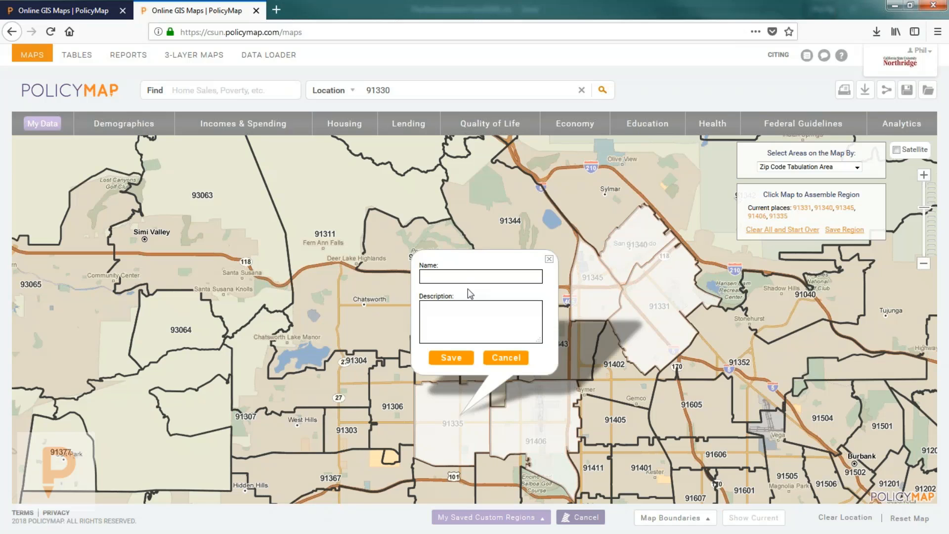
pyautogui.write('Paymer')
pyautogui.click(451, 358)
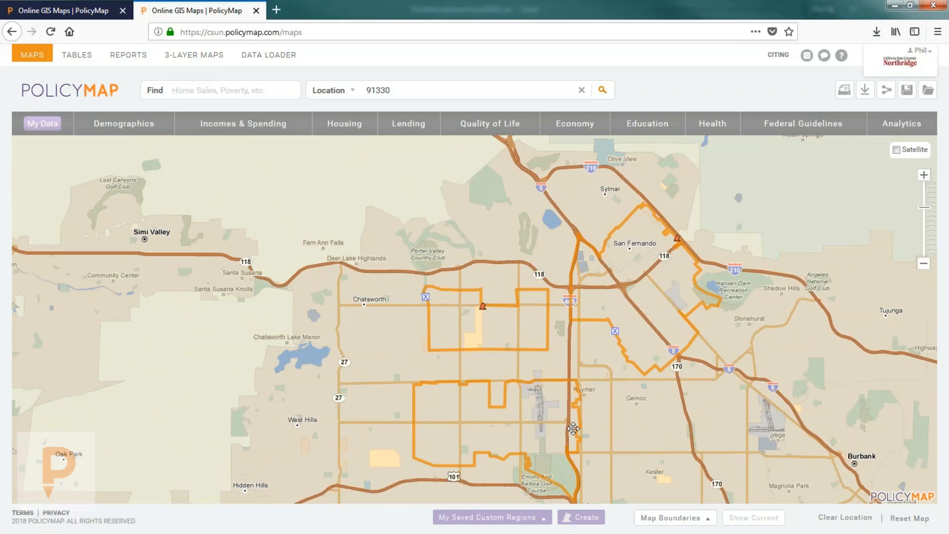
# Step: Review the saved custom regions, toggling the Paymer and Grand Hills outlines off and on
pyautogui.click(485, 518)
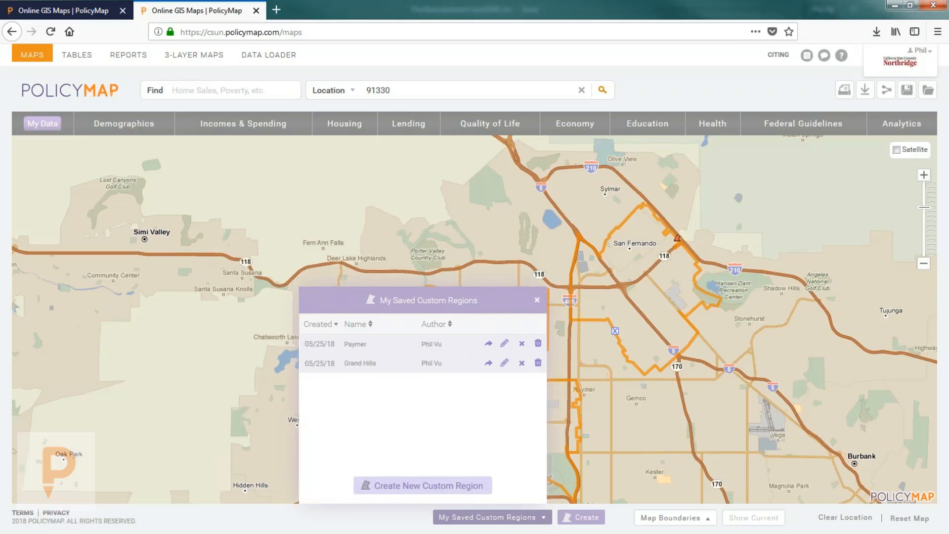
pyautogui.click(412, 486)
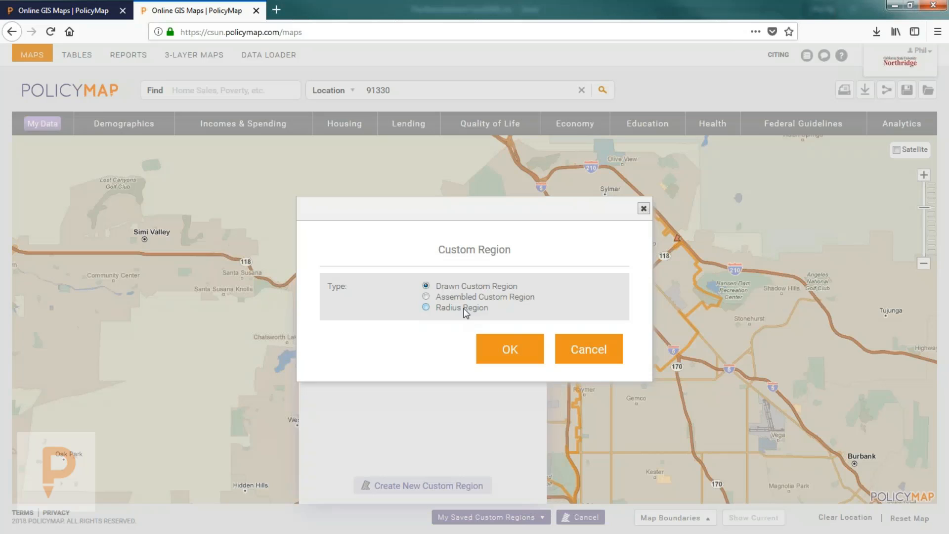
pyautogui.click(568, 349)
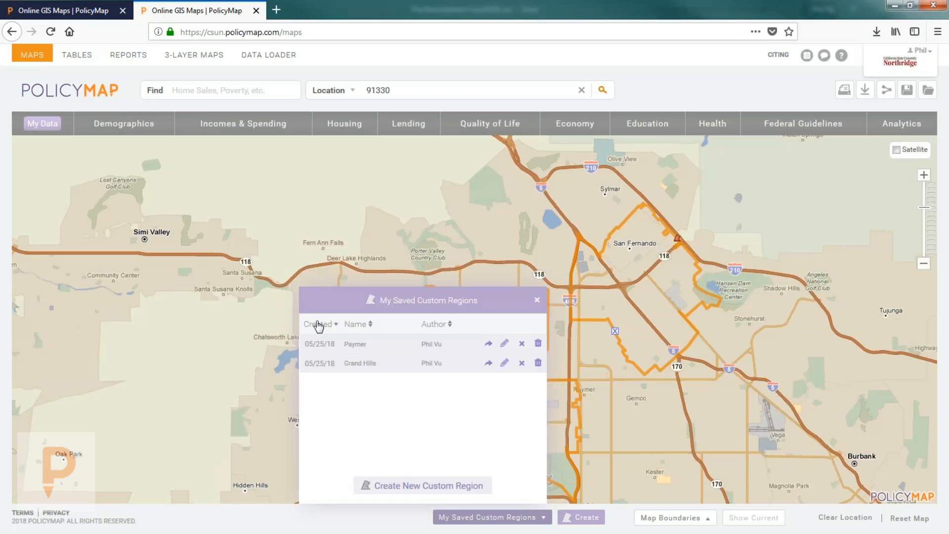
pyautogui.click(360, 349)
pyautogui.click(362, 367)
pyautogui.click(366, 349)
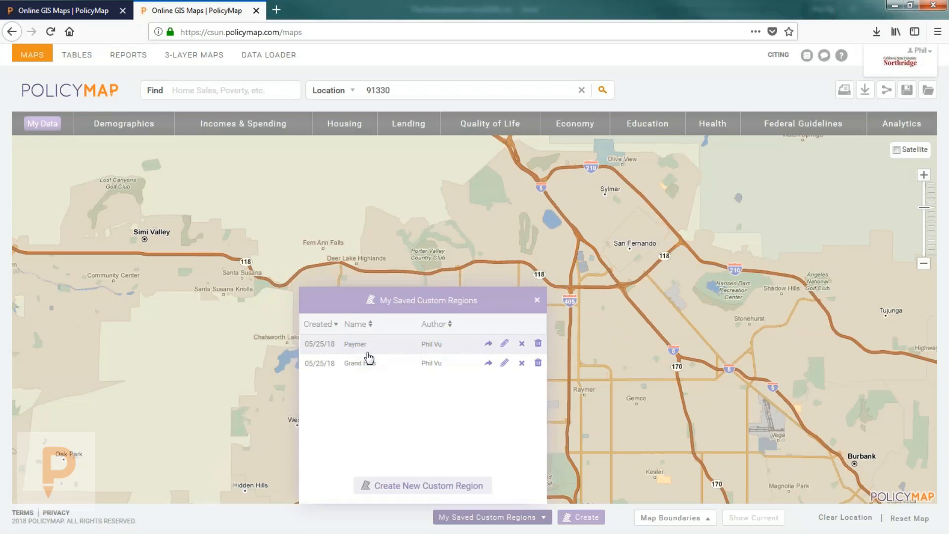
pyautogui.click(363, 361)
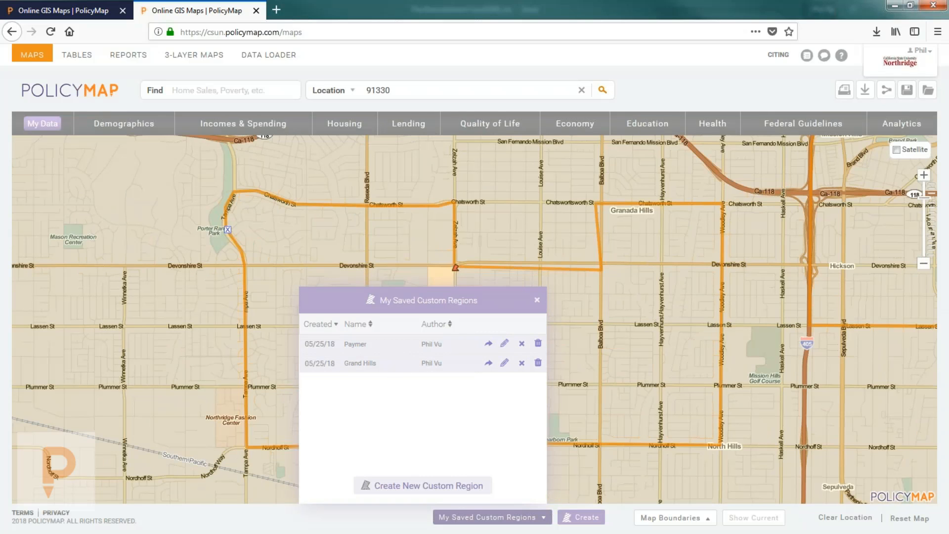
# Step: Close the saved regions list and zoom out to show all outlined regions
pyautogui.click(537, 300)
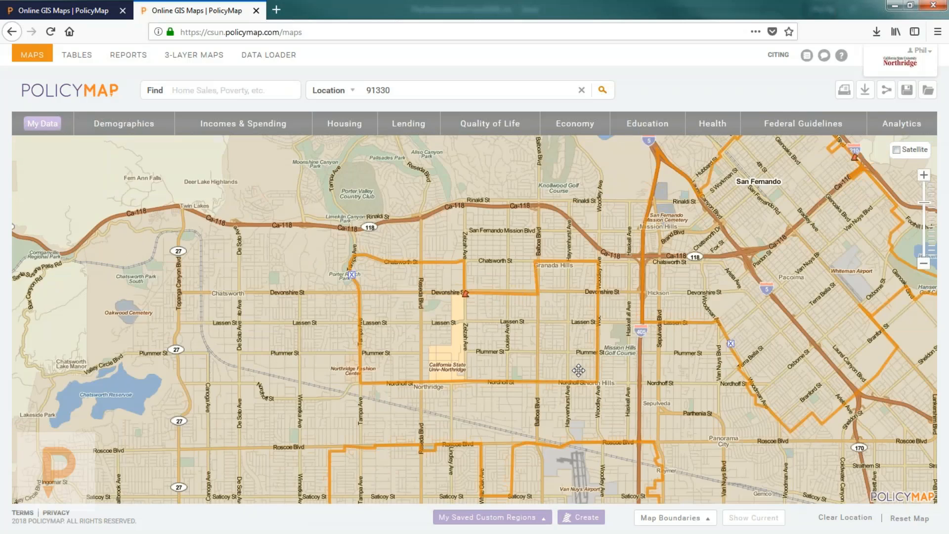
pyautogui.scroll(-1, 579, 370)
pyautogui.moveTo(577, 362); pyautogui.dragTo(570, 335)
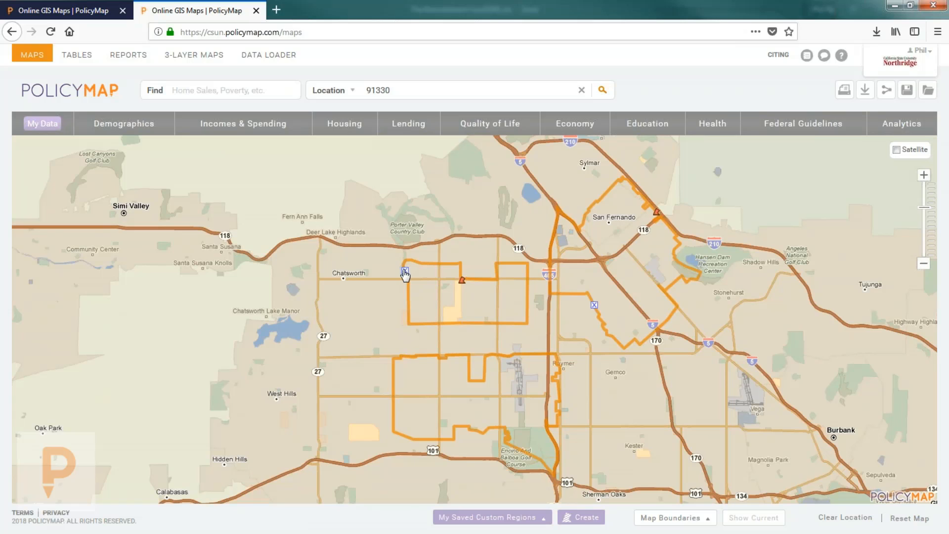
# Step: Recolour Grand Hills dark green and make its fill more transparent
pyautogui.click(462, 280)
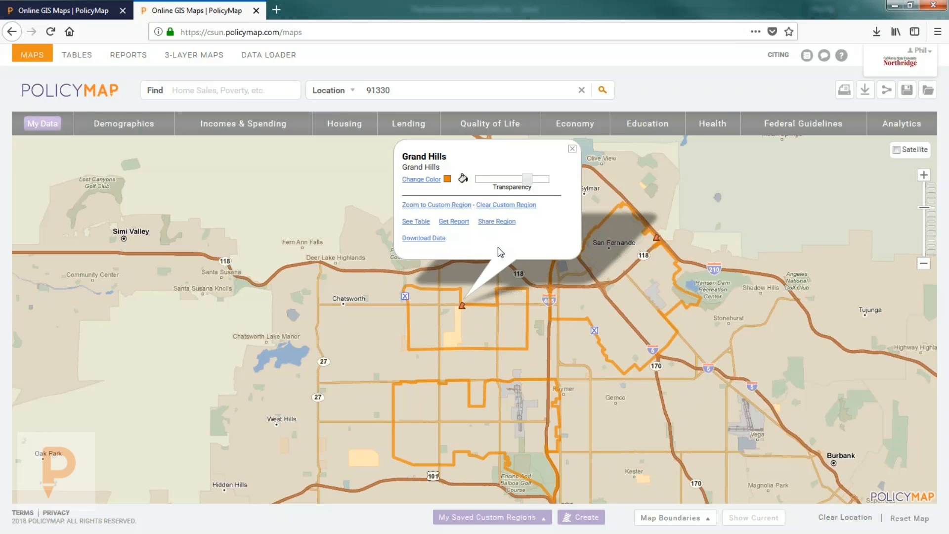
pyautogui.click(437, 179)
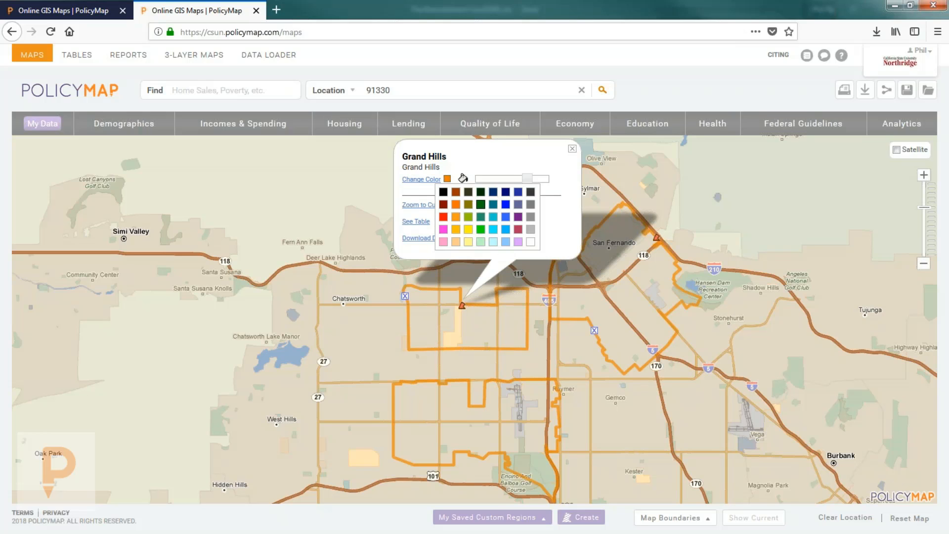
pyautogui.click(481, 204)
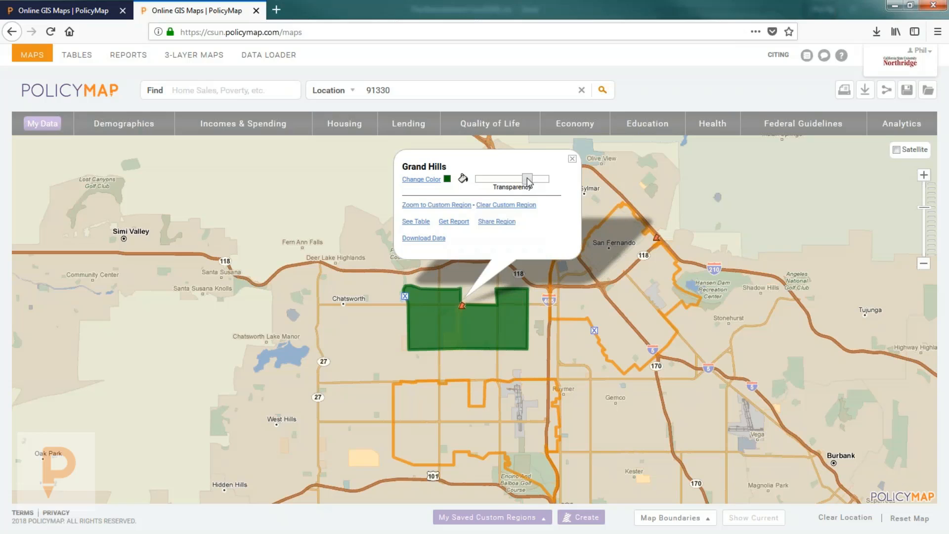
pyautogui.moveTo(527, 179); pyautogui.dragTo(500, 185)
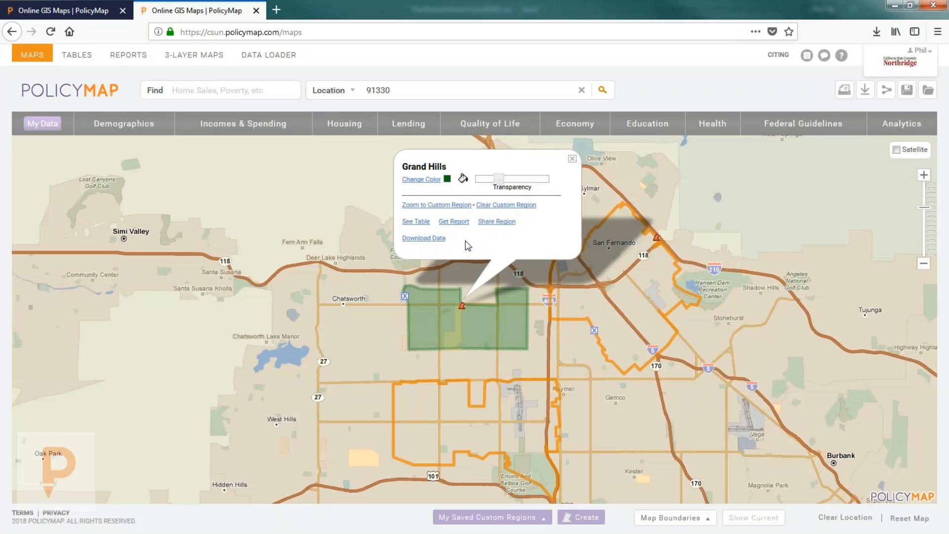
# Step: Check the Share Region options, cancel, and close the Grand Hills details
pyautogui.click(495, 221)
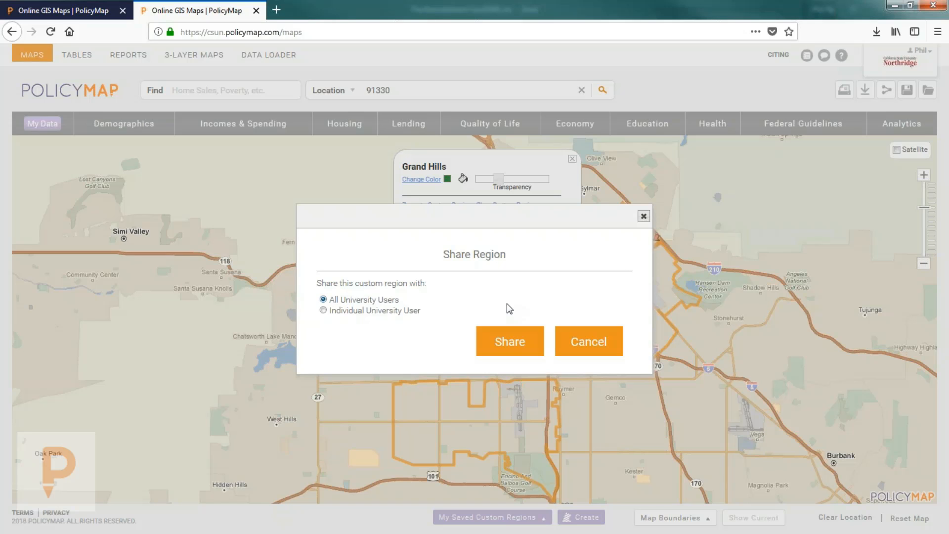
pyautogui.click(586, 337)
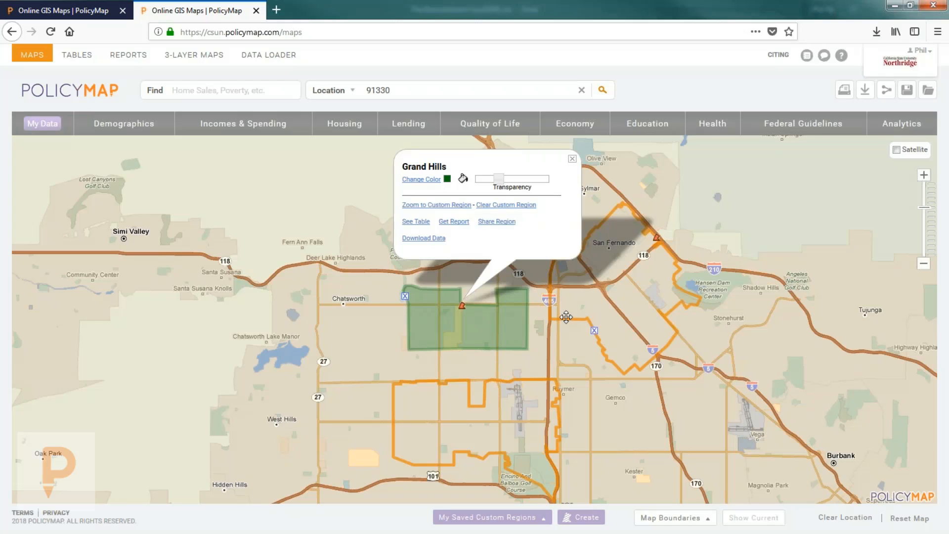
pyautogui.click(572, 159)
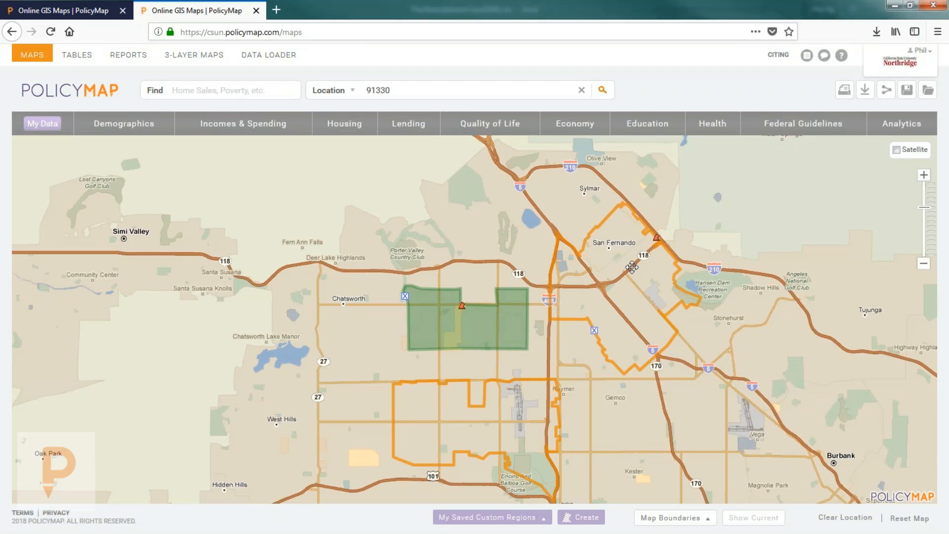
# Step: Clear the 91330 location search and remove the Grand Hills and Paymer overlays
pyautogui.click(582, 90)
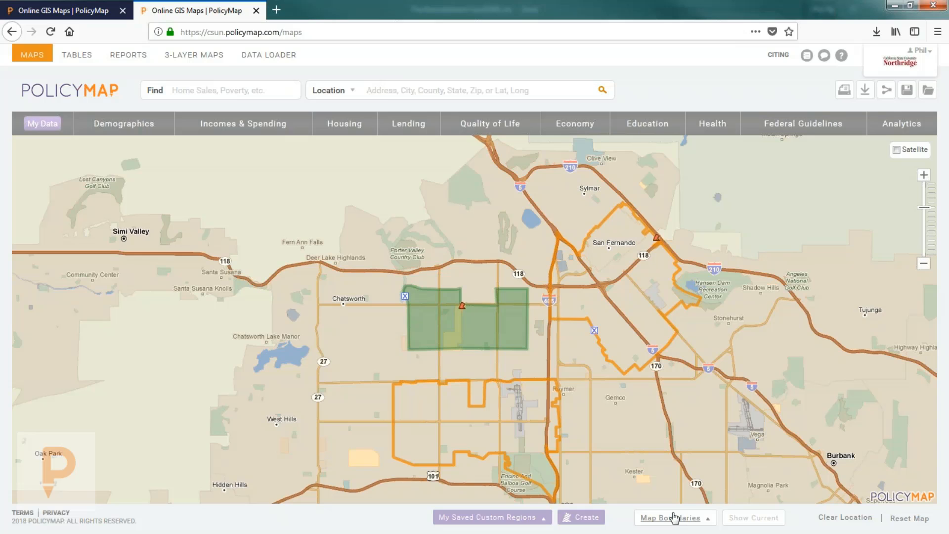
pyautogui.click(510, 519)
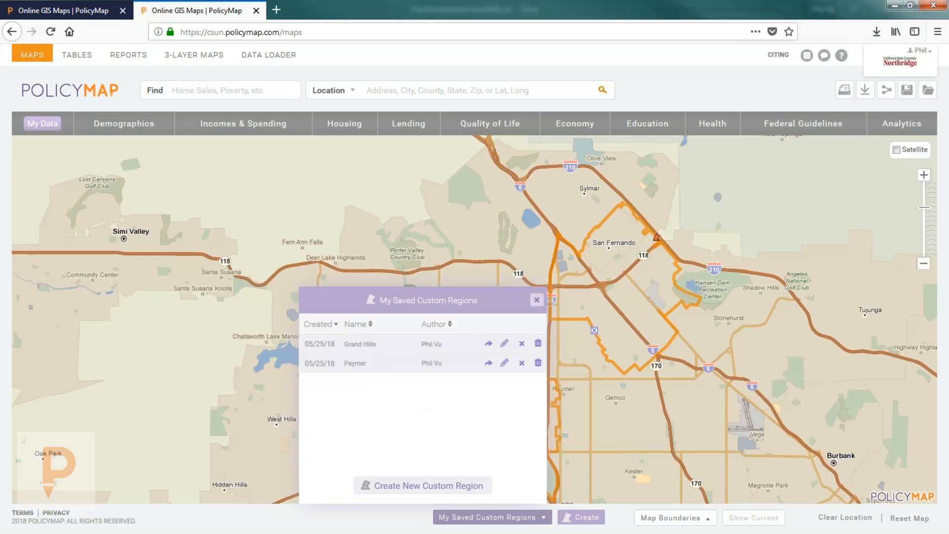
pyautogui.click(537, 301)
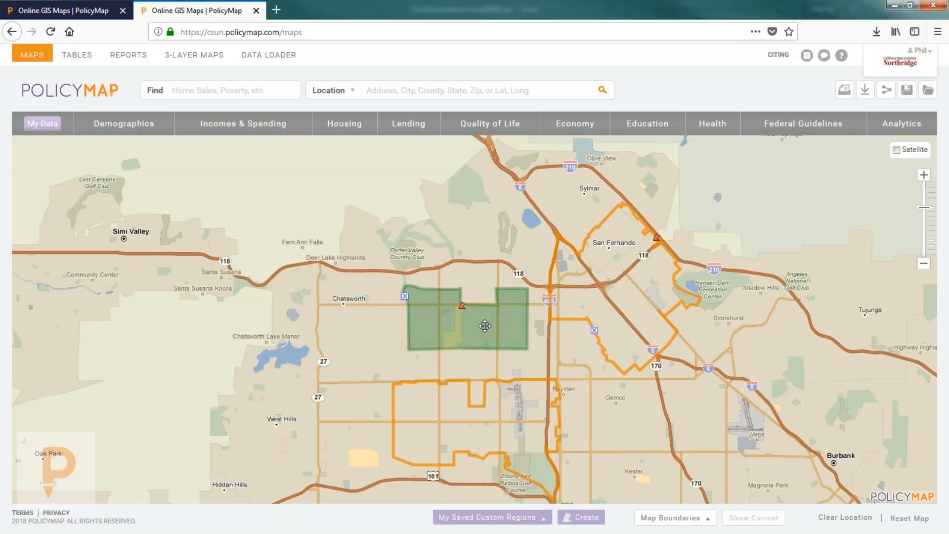
pyautogui.click(594, 330)
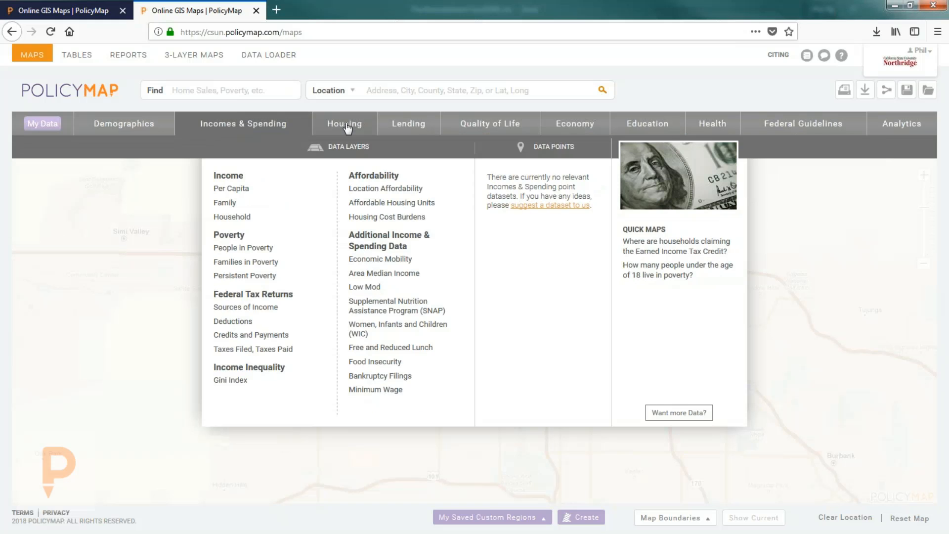
# Step: Browse the data category tabs and open Chronic Conditions under Health
pyautogui.moveTo(348, 123)
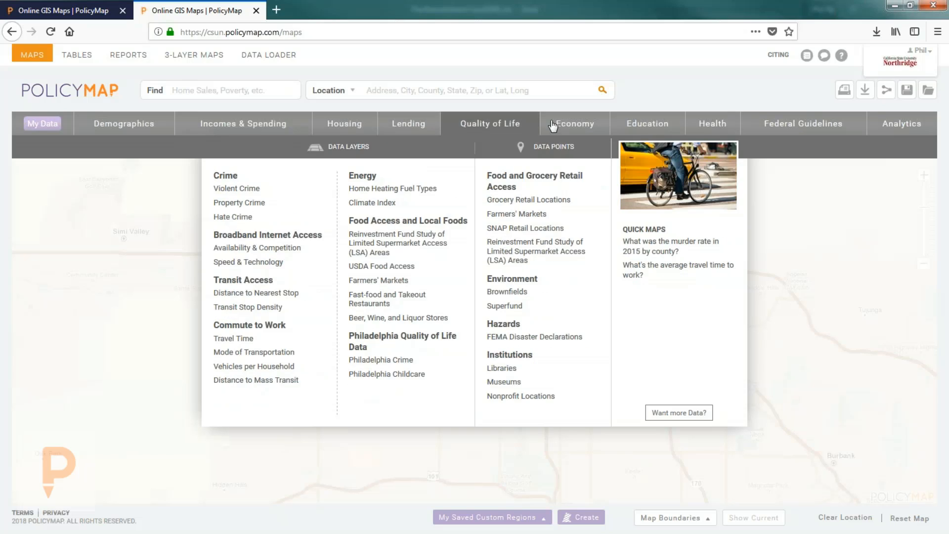
pyautogui.moveTo(563, 127)
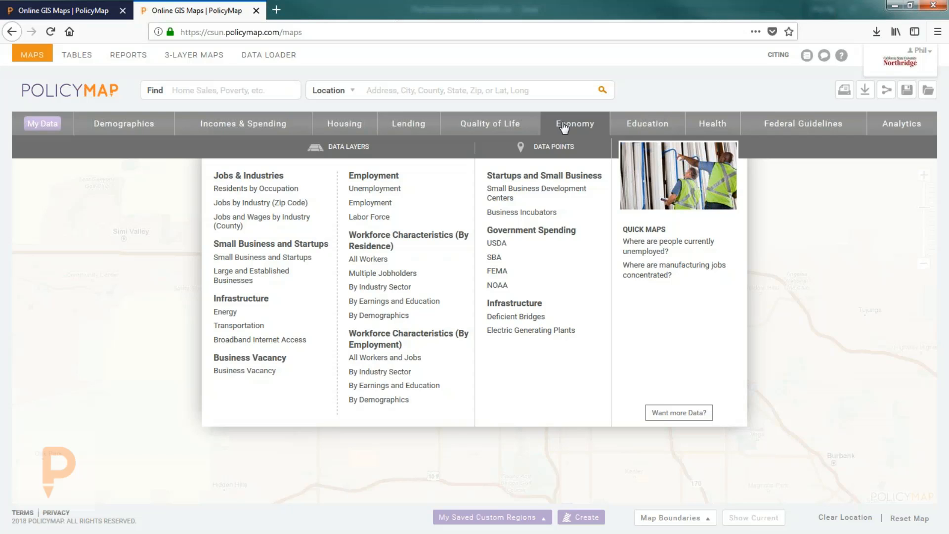
pyautogui.moveTo(661, 126)
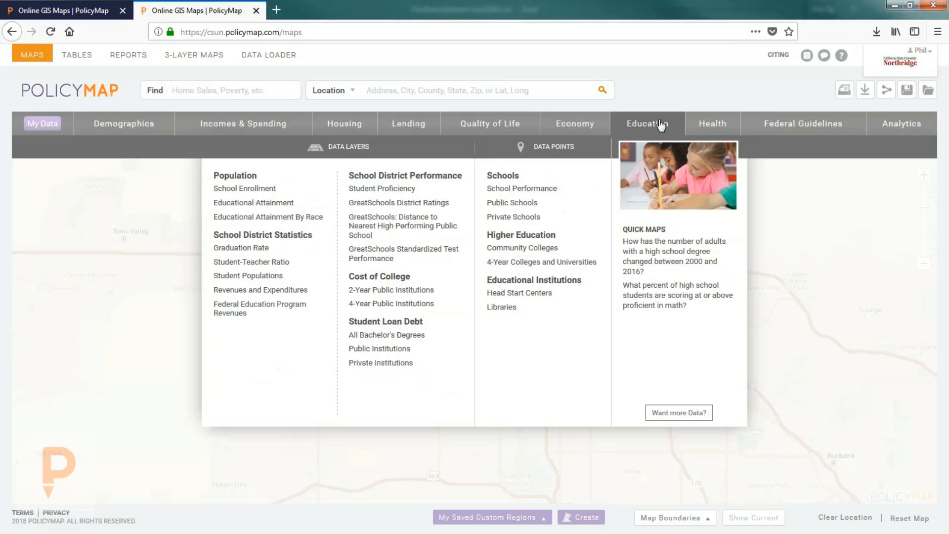
pyautogui.click(703, 126)
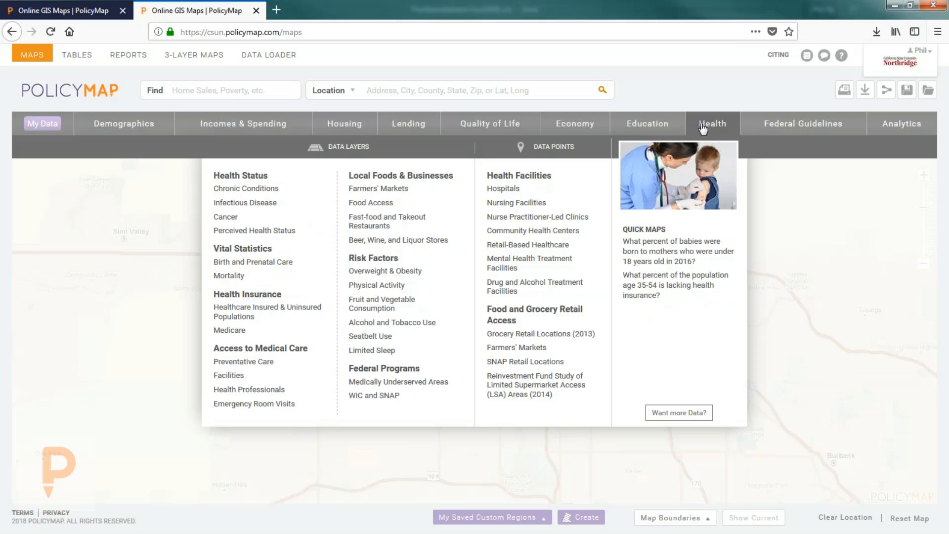
pyautogui.click(250, 188)
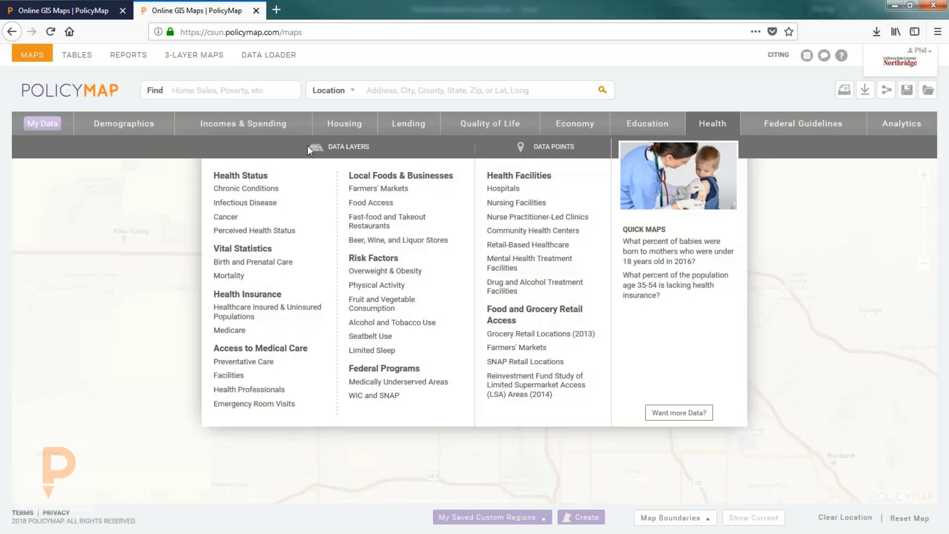
# Step: Map the 2015 percentage of adults with arthritis by census tract
pyautogui.moveTo(269, 191)
pyautogui.click(366, 186)
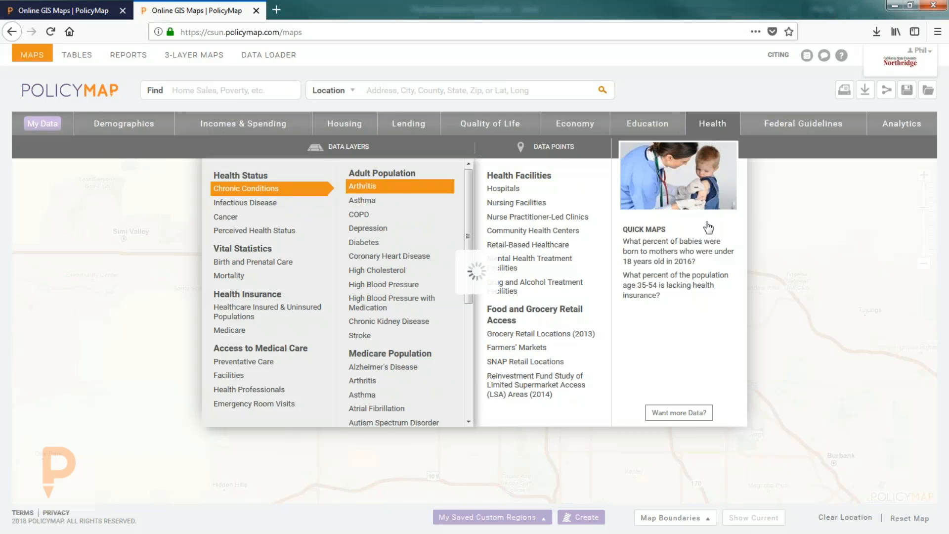
pyautogui.moveTo(421, 311); pyautogui.dragTo(404, 250)
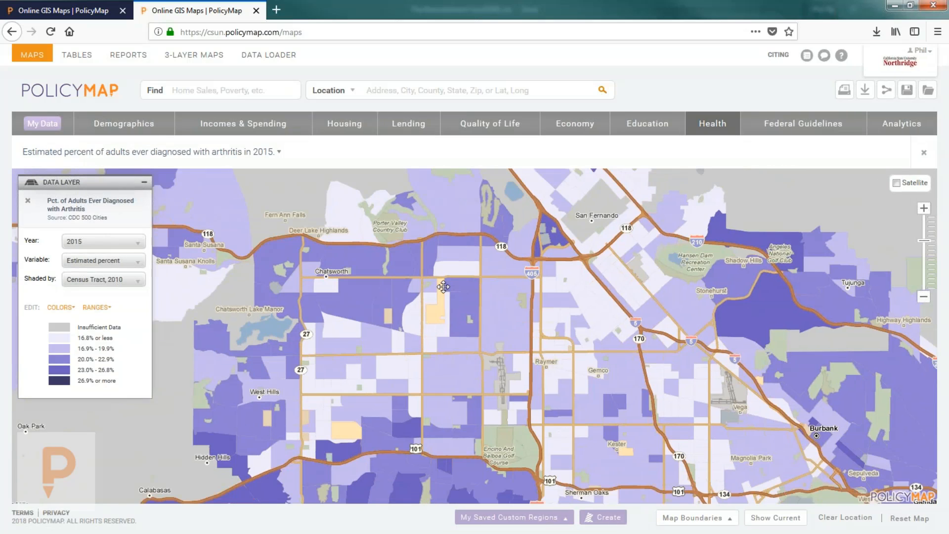
# Step: Pan the map toward Glendale and Calabasas Highlands and reopen the Health data topics
pyautogui.click(687, 517)
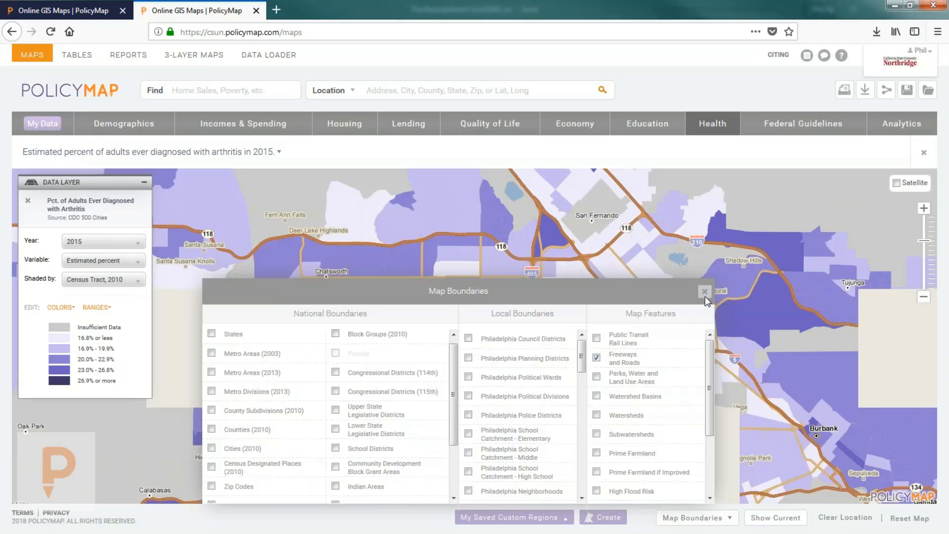
pyautogui.click(705, 292)
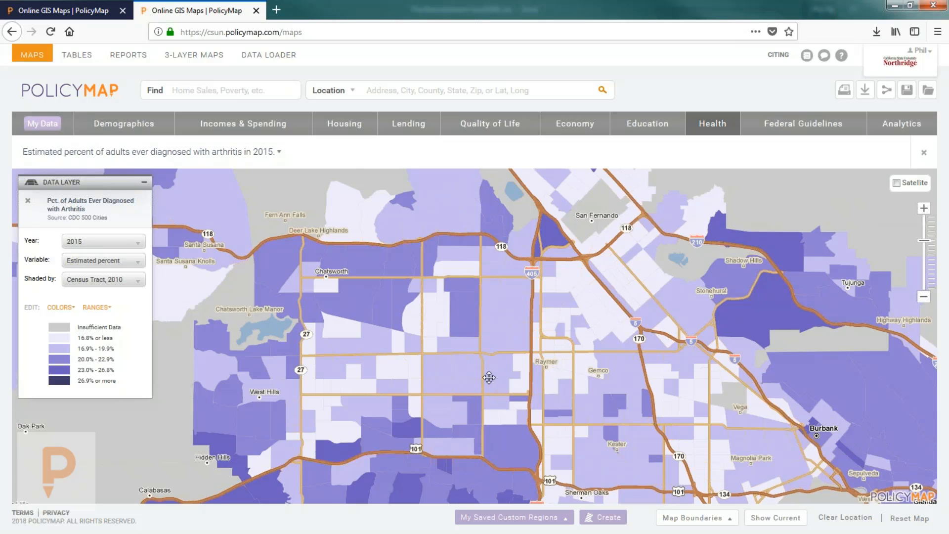
pyautogui.moveTo(504, 401); pyautogui.dragTo(478, 363)
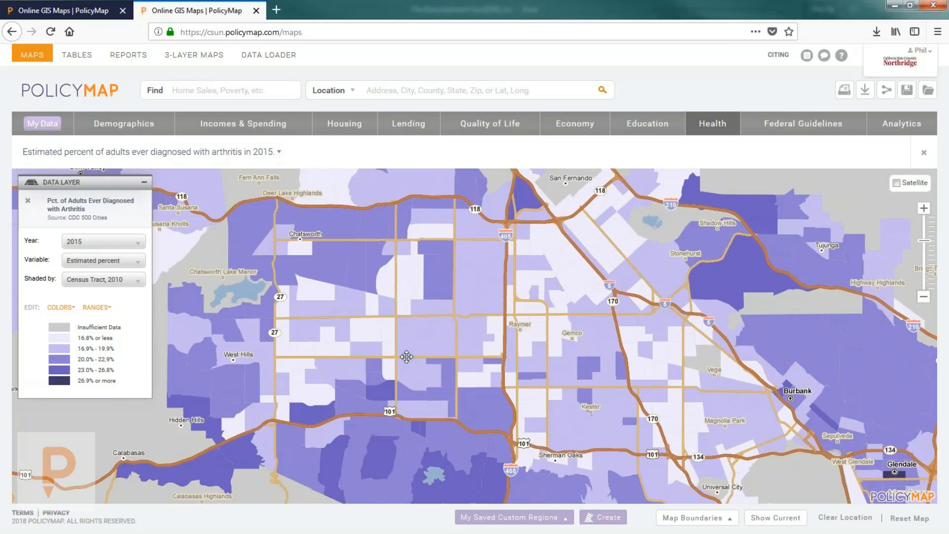
pyautogui.click(720, 123)
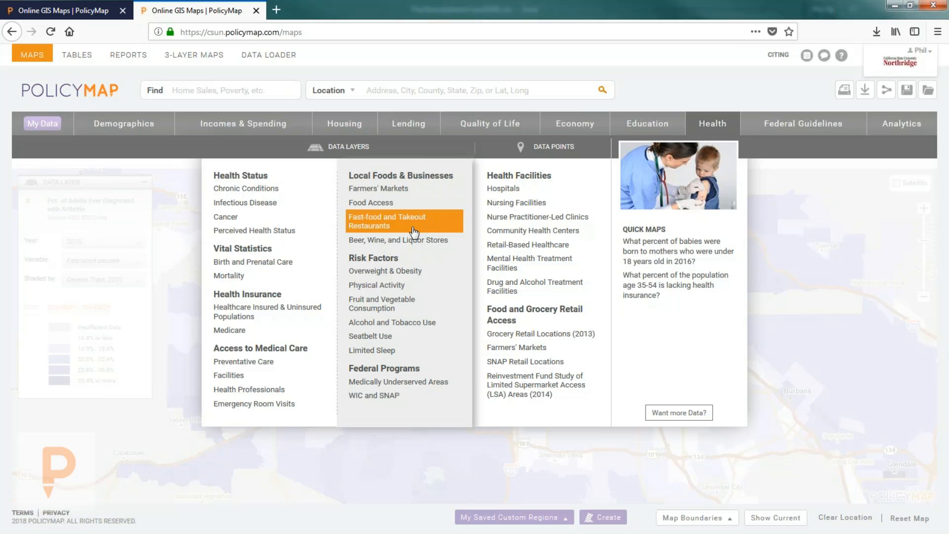
# Step: Add Health Facilities > Hospitals points, then remove both the hospital and arthritis layers
pyautogui.moveTo(457, 272)
pyautogui.moveTo(517, 248)
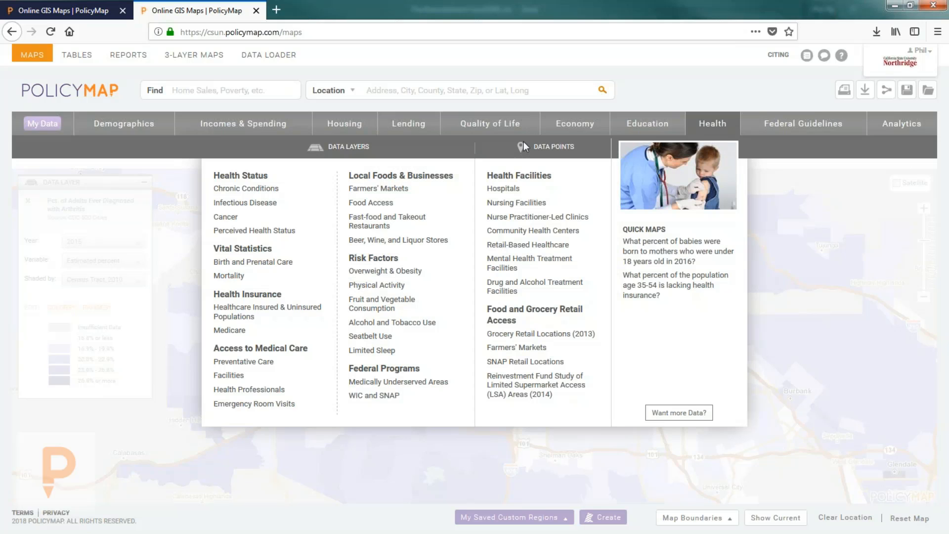
pyautogui.moveTo(524, 192)
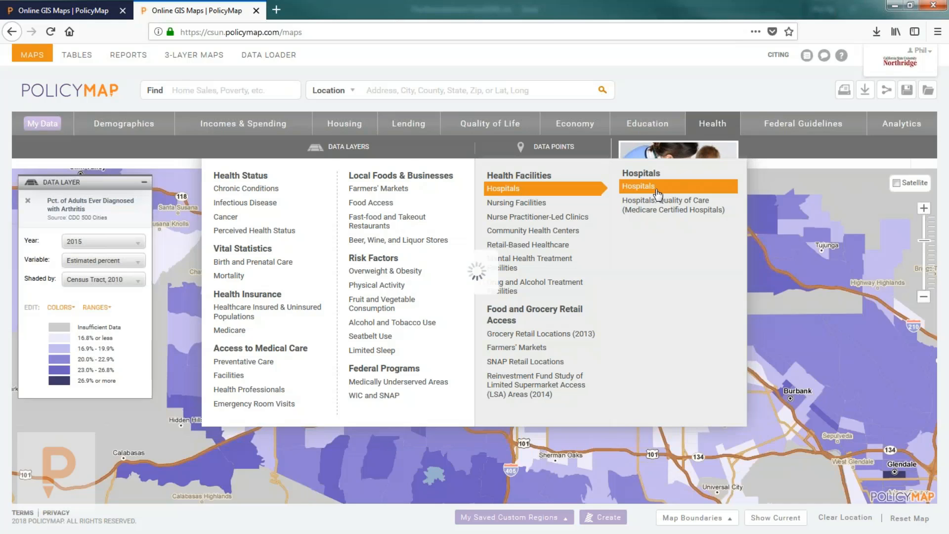
pyautogui.click(657, 191)
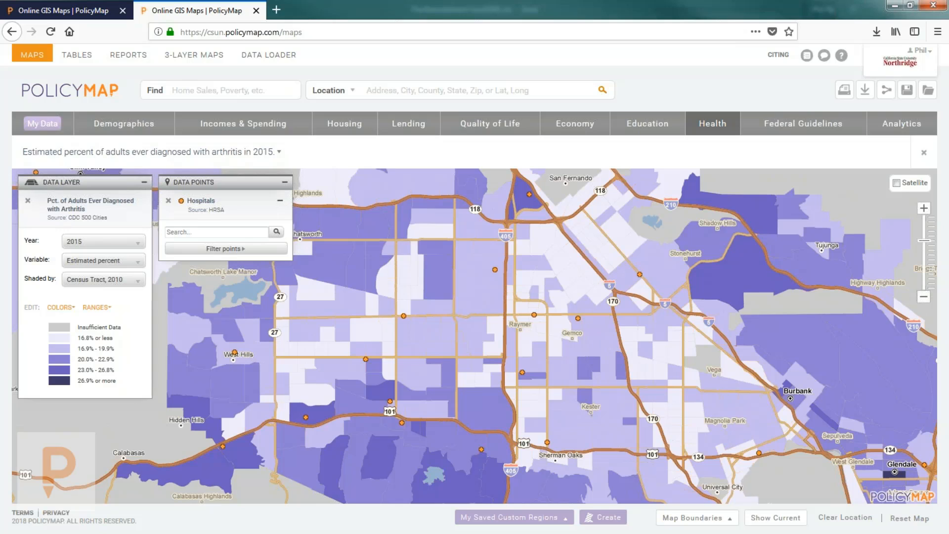
pyautogui.click(168, 200)
pyautogui.click(28, 201)
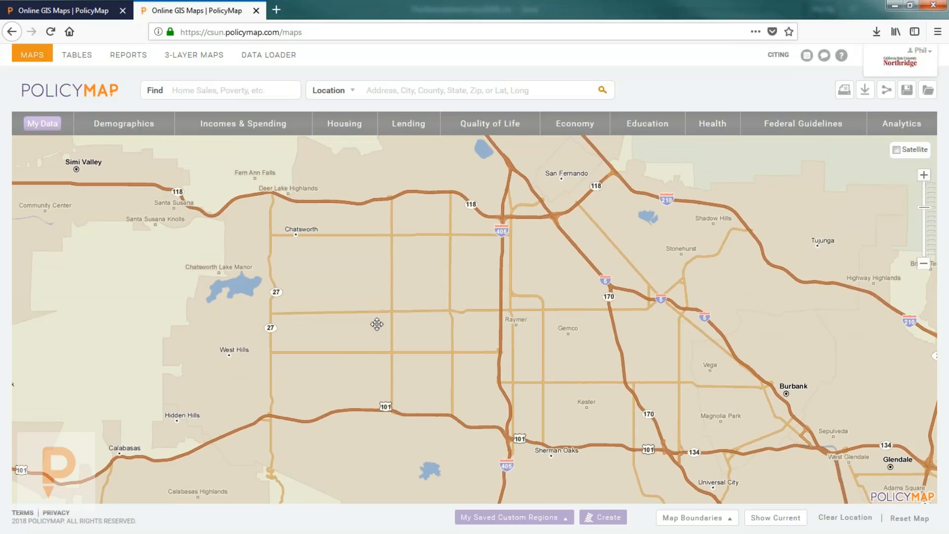
# Step: Map Demographics > Language > Predominant Language Excluding English and Spanish, 2011-2015
pyautogui.click(104, 122)
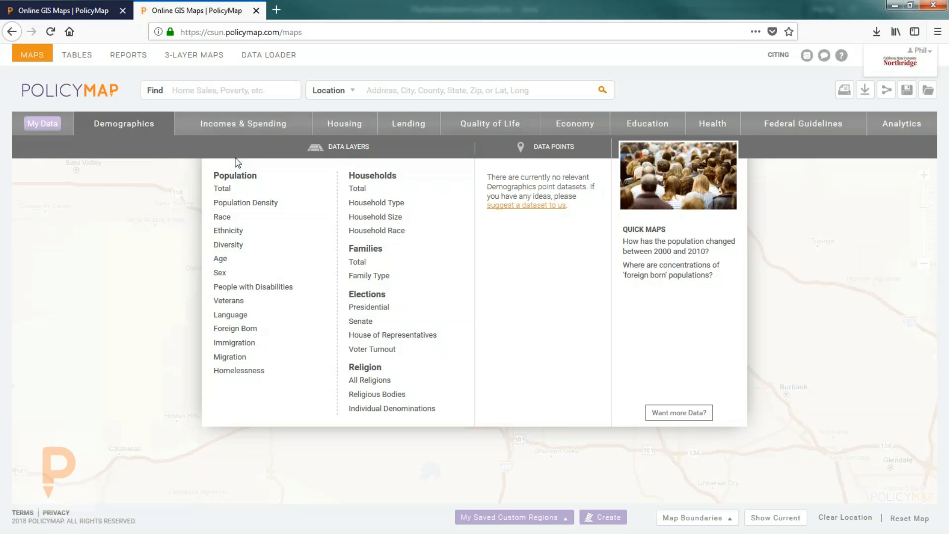
pyautogui.moveTo(249, 218)
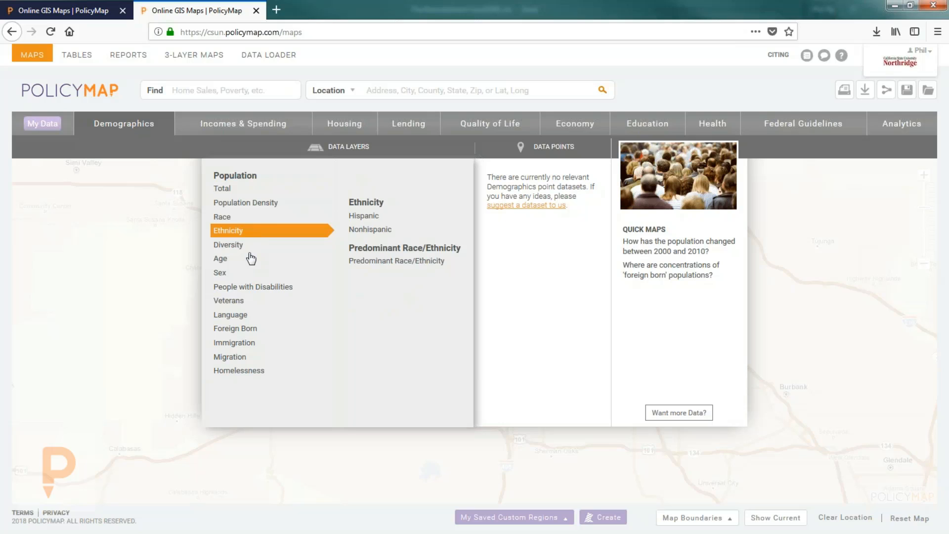
pyautogui.moveTo(251, 294)
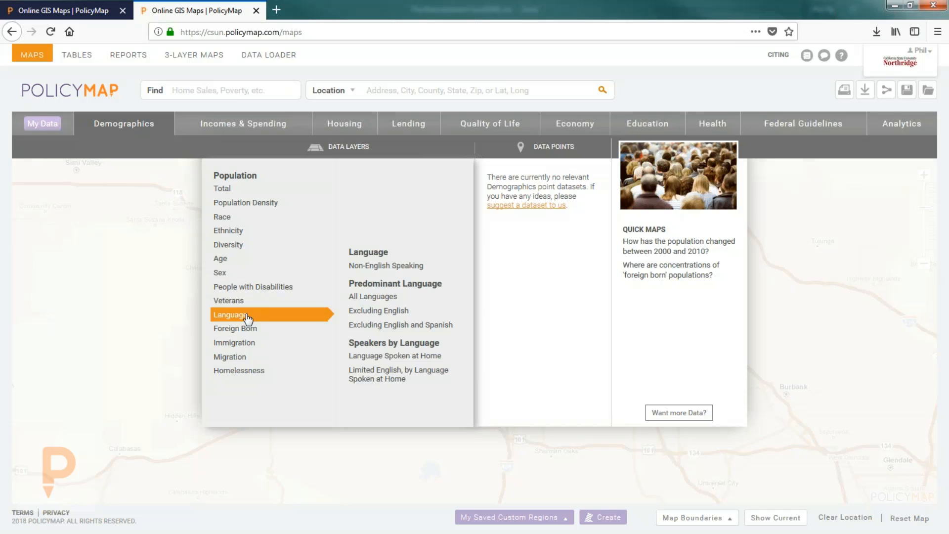
pyautogui.moveTo(393, 378)
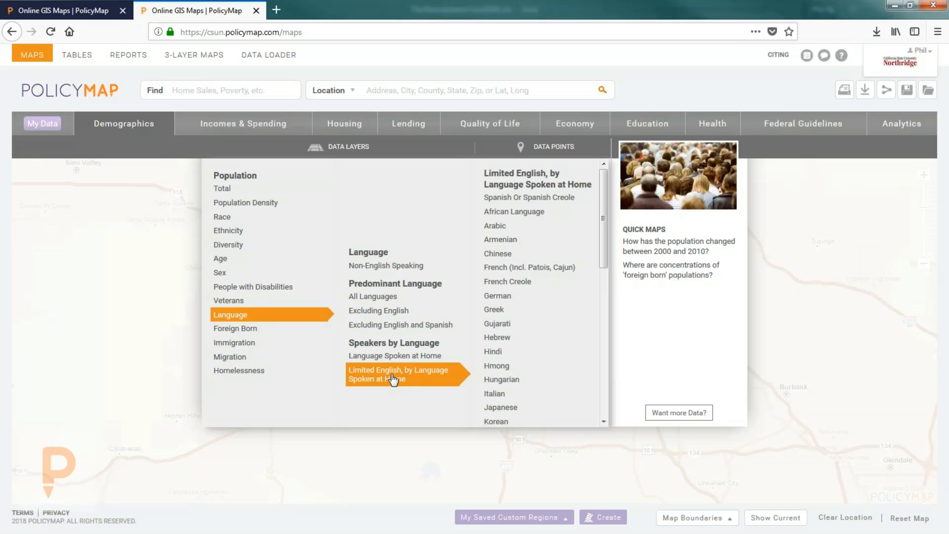
pyautogui.moveTo(393, 356)
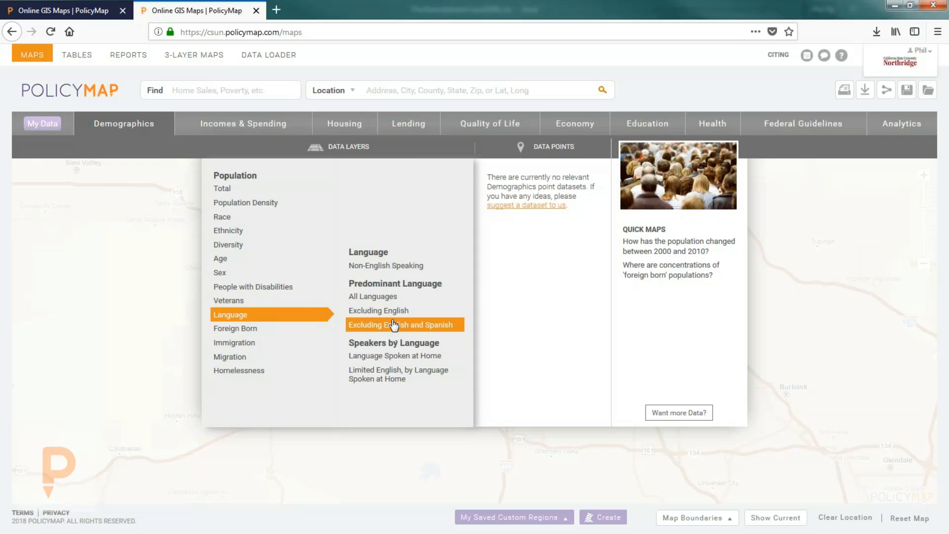
pyautogui.click(394, 325)
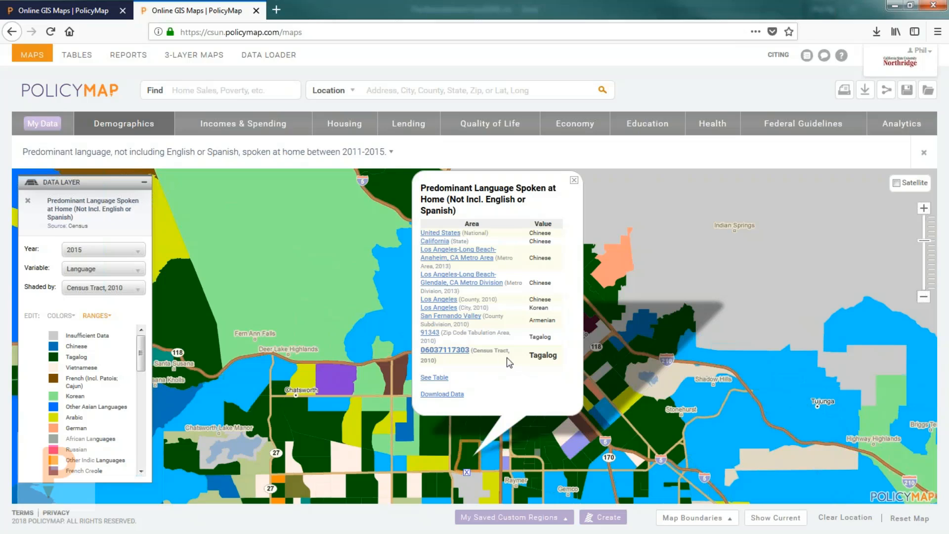
# Step: Inspect a nearby tract whose predominant language is Thai, then close its popup
pyautogui.click(503, 457)
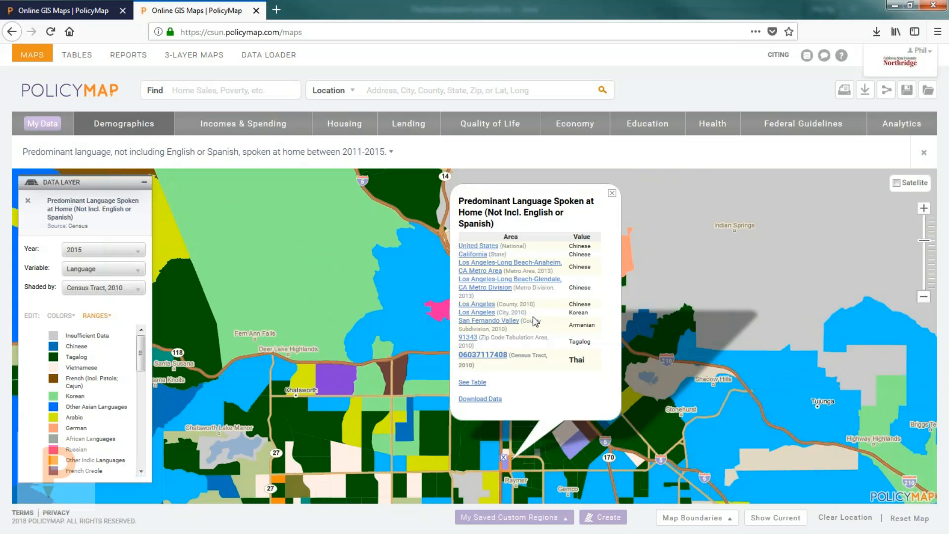
pyautogui.click(612, 194)
pyautogui.scroll(-1, 449, 447)
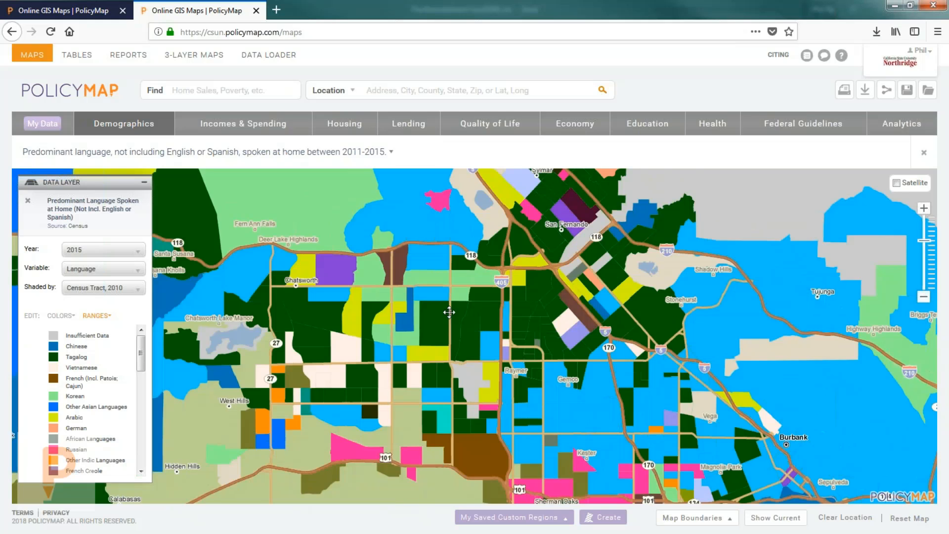
# Step: Show the Demographics > Diversity submenu with Predominant Race/Ethnicity and Diversity Index
pyautogui.moveTo(108, 131)
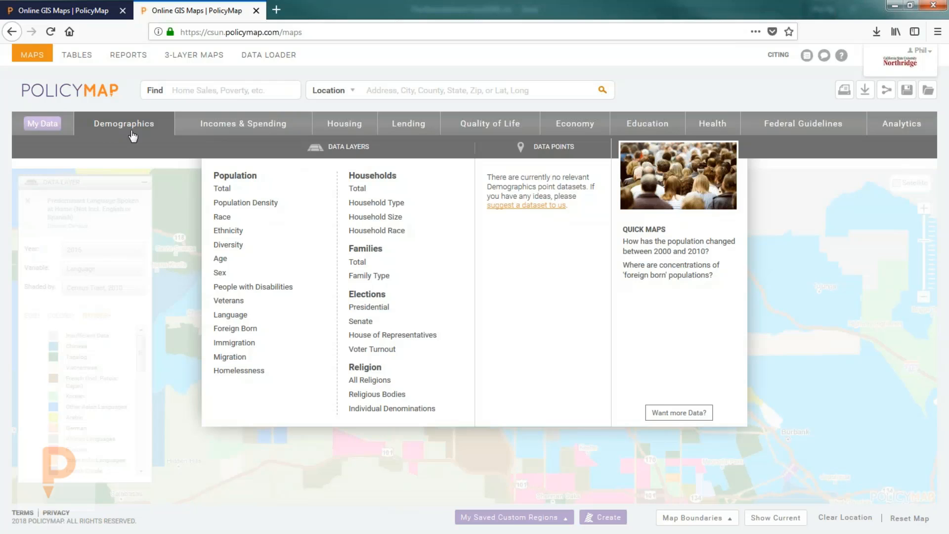
pyautogui.moveTo(245, 320)
pyautogui.moveTo(245, 243)
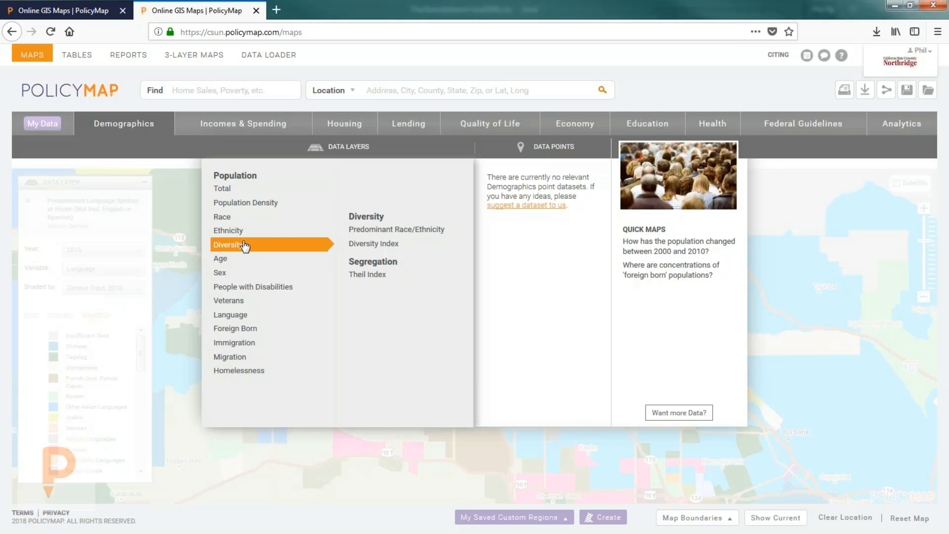
pyautogui.moveTo(241, 220)
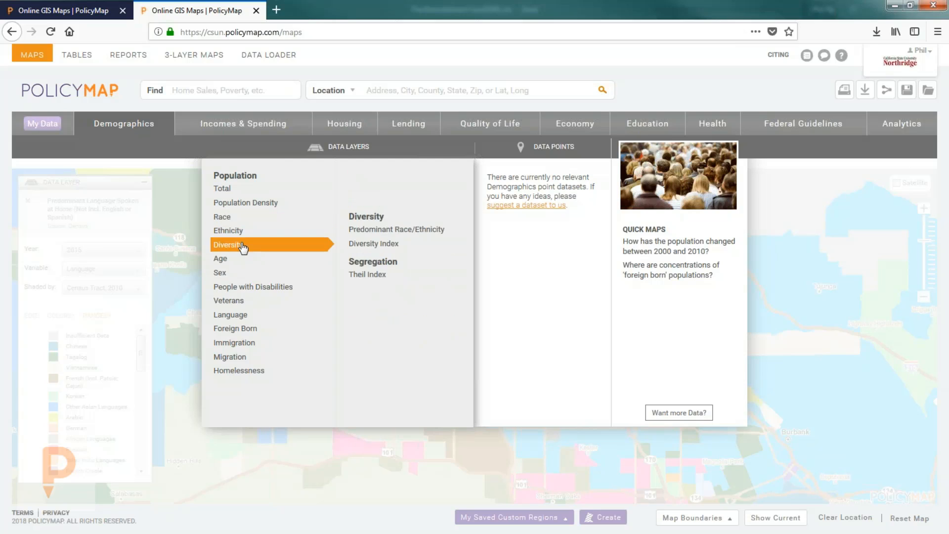
# Step: Shade the tracts by predominant racial or ethnic group, recentre the Valley, and check the tract near Raymer
pyautogui.click(383, 235)
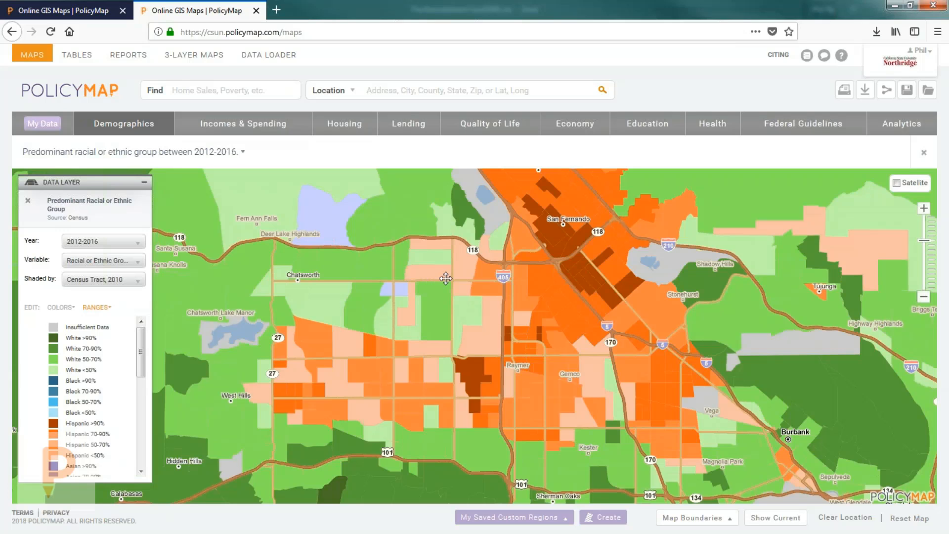
pyautogui.moveTo(442, 297); pyautogui.dragTo(423, 301)
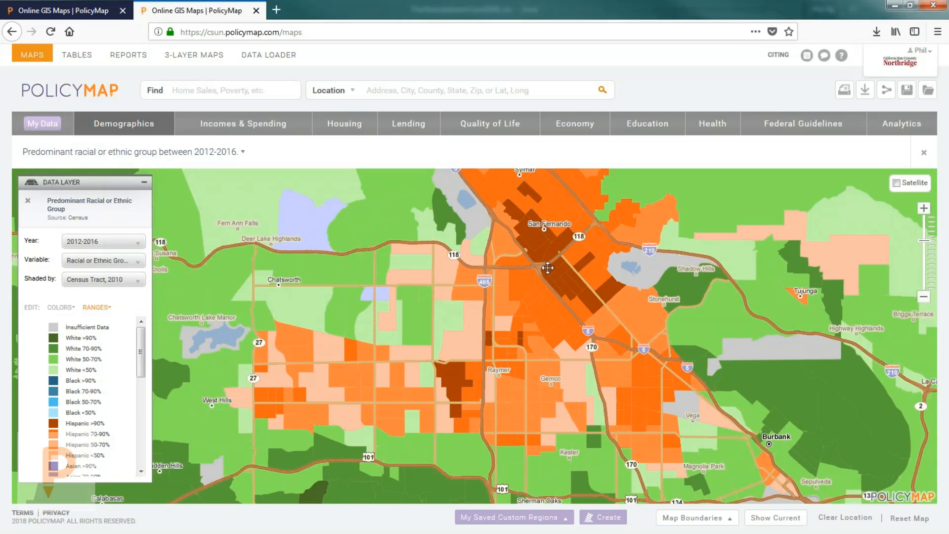
pyautogui.click(466, 374)
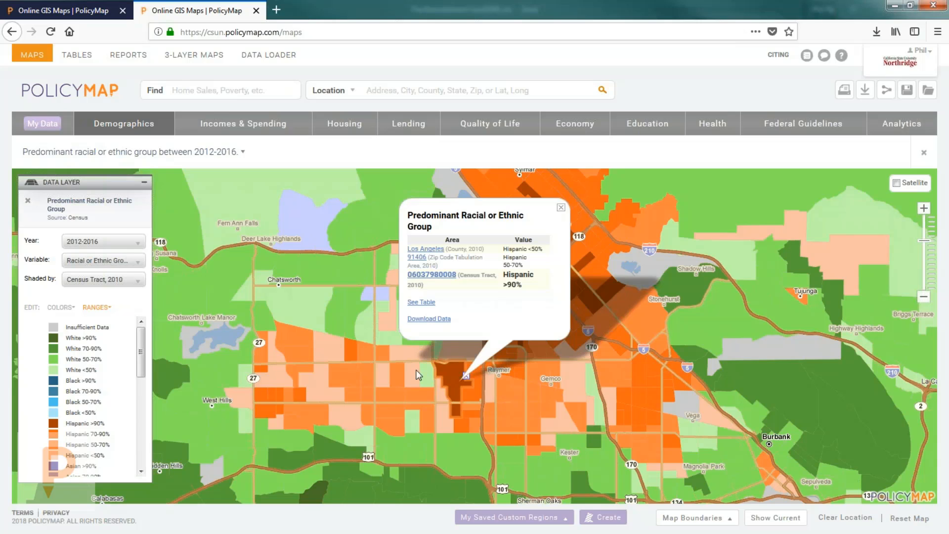
# Step: Inspect group values for more tracts, including Deer Lake Highlands, closing each popup
pyautogui.click(405, 389)
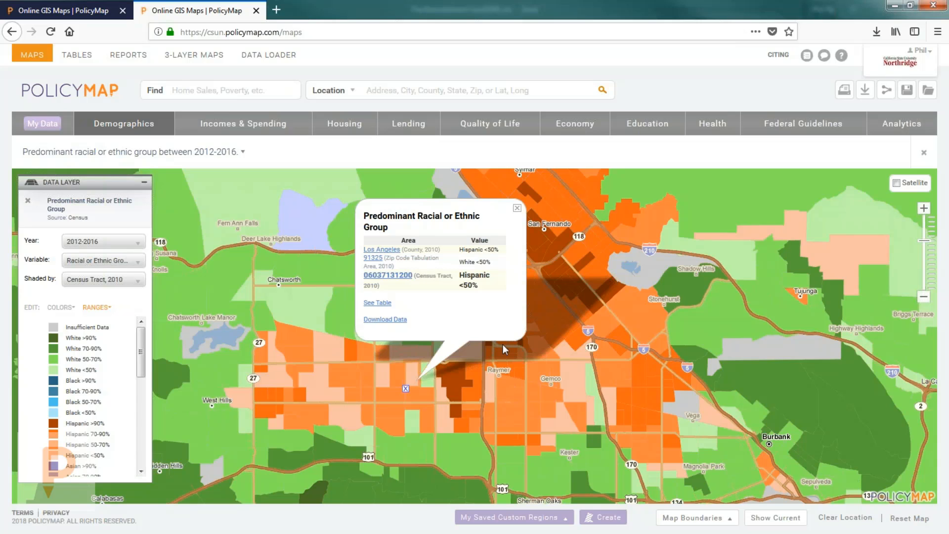
pyautogui.click(517, 208)
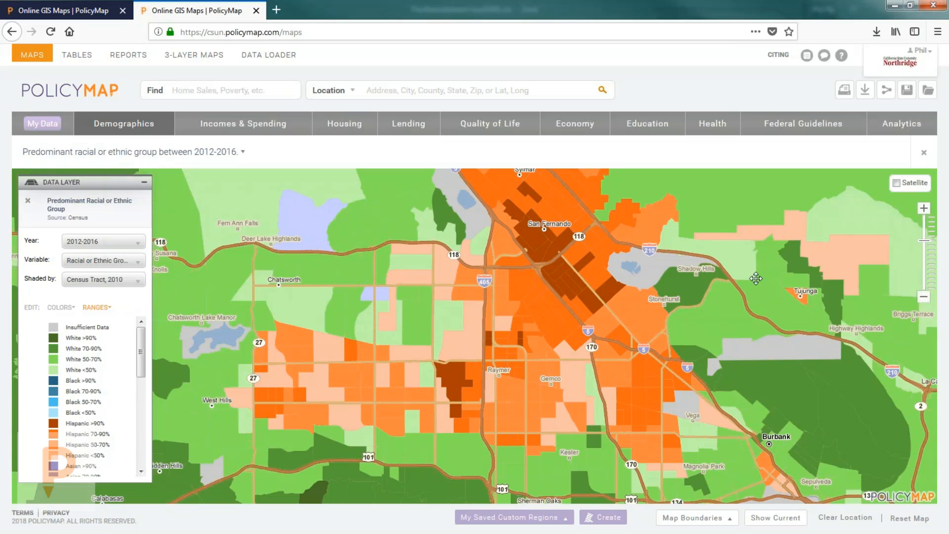
pyautogui.click(304, 243)
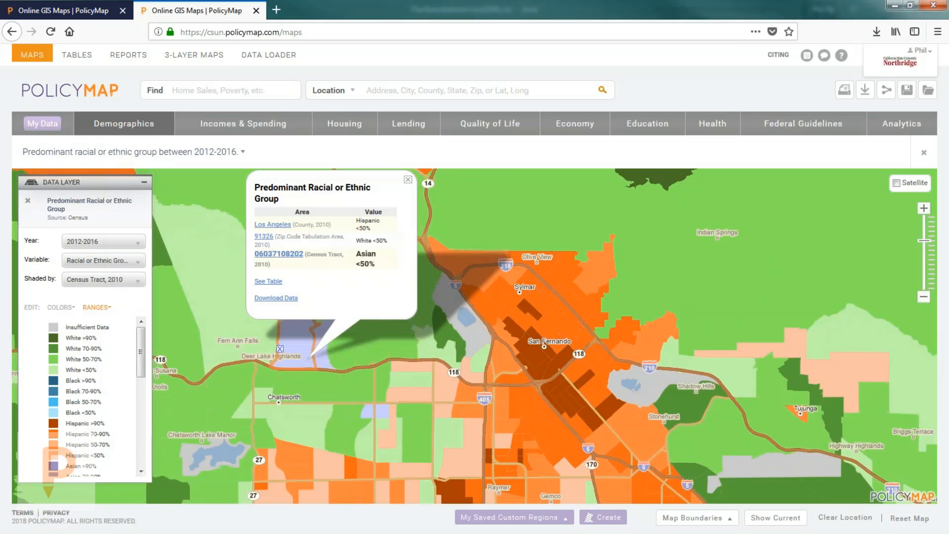
pyautogui.click(408, 180)
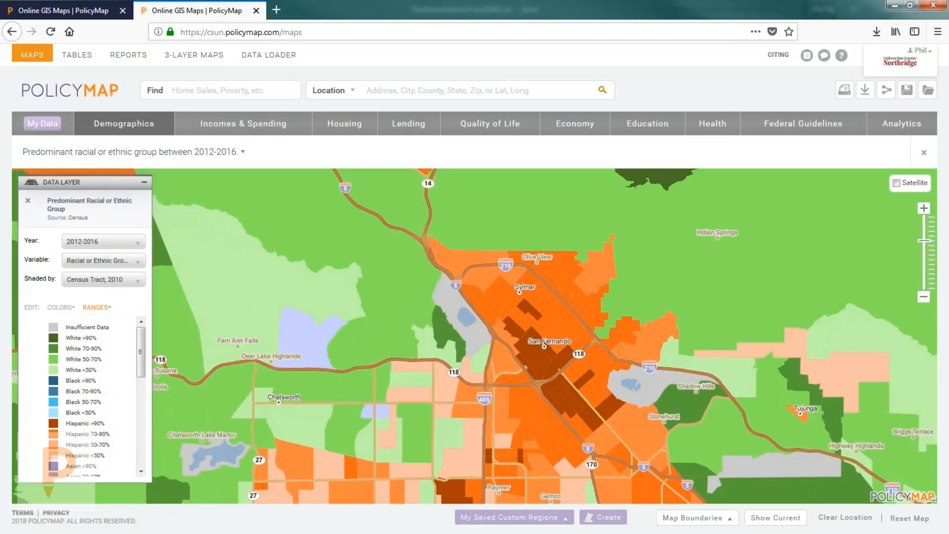
pyautogui.moveTo(459, 390); pyautogui.dragTo(444, 268)
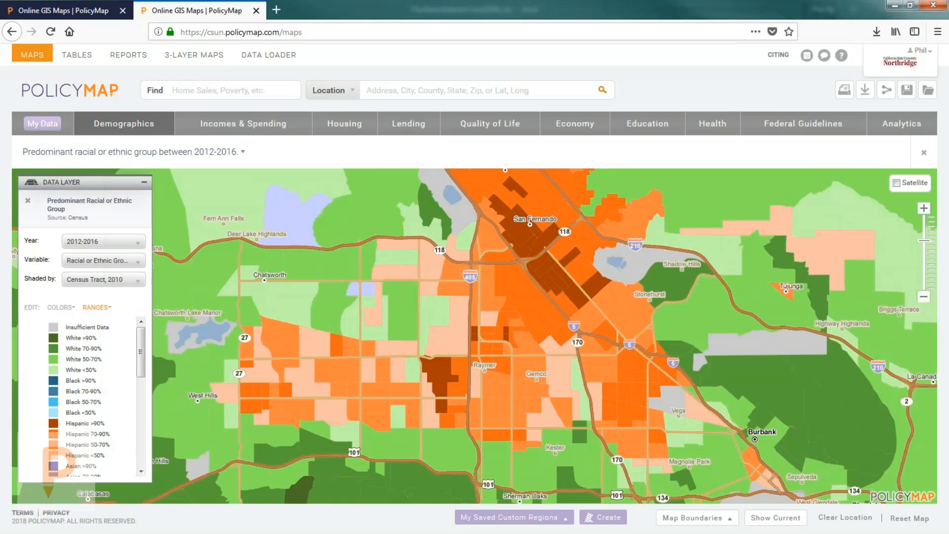
pyautogui.click(381, 91)
# Step: Jump to Chicago, IL and add 115th Congressional District outlines over the race/ethnicity shading
pyautogui.write('chica')
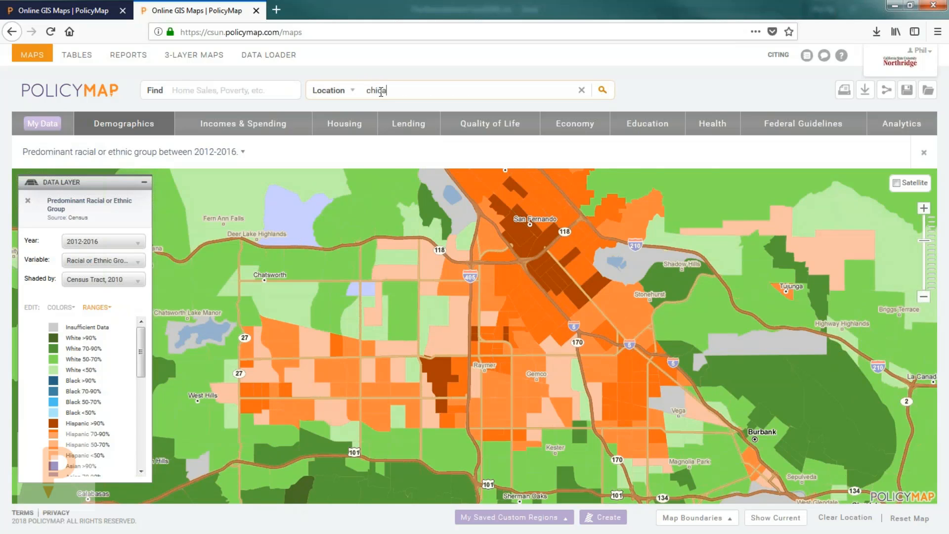
pyautogui.click(381, 115)
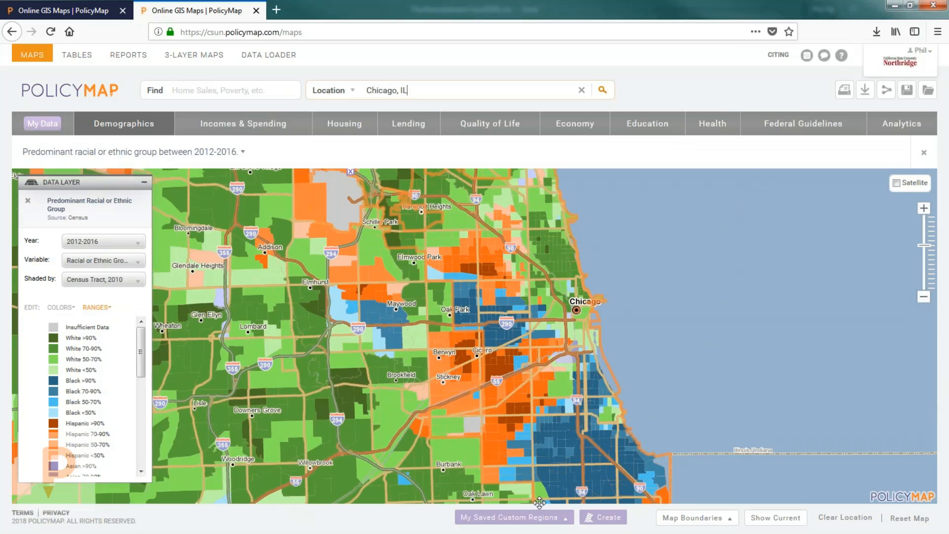
pyautogui.click(693, 518)
pyautogui.click(391, 391)
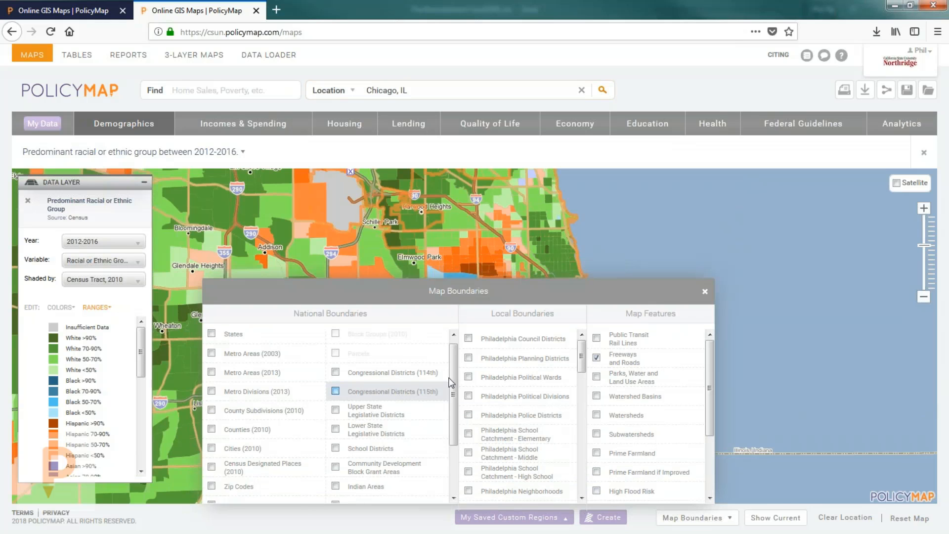
pyautogui.click(705, 292)
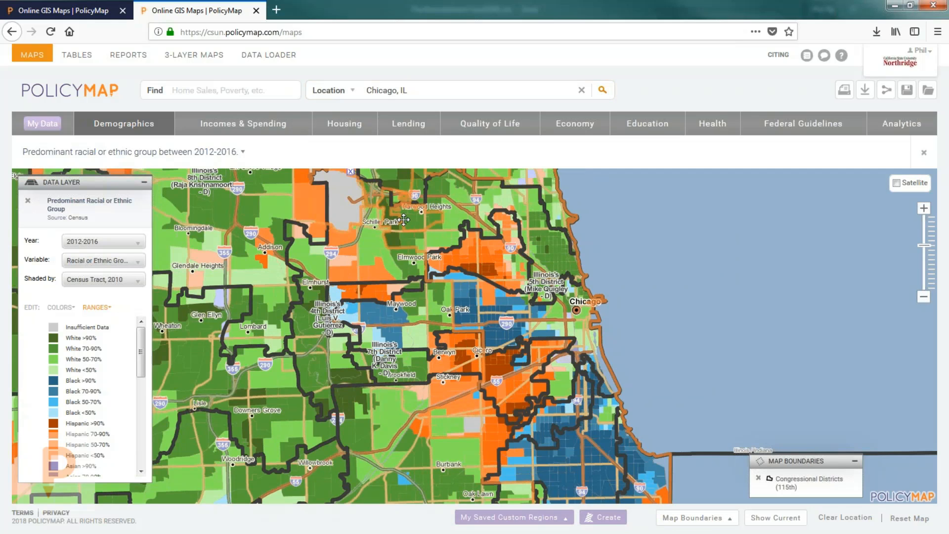
pyautogui.scroll(-2, 467, 338)
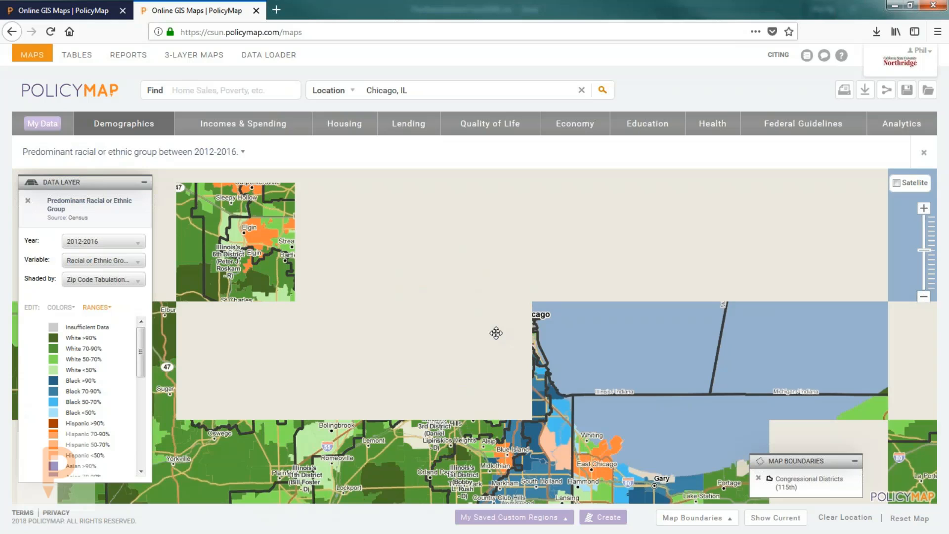
pyautogui.scroll(2, 496, 332)
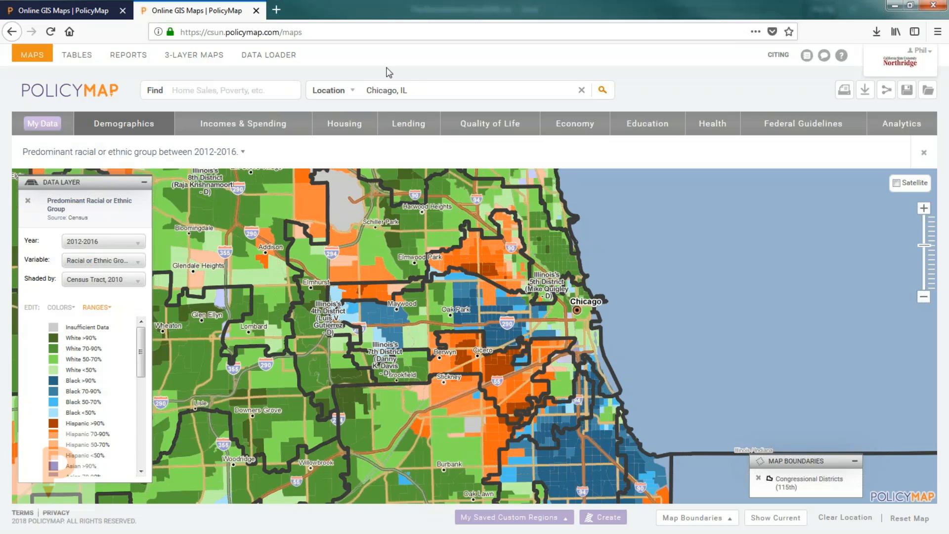
# Step: Move the map to the 91330 ZIP code area
pyautogui.click(375, 90)
pyautogui.write('91330')
pyautogui.press('Return')
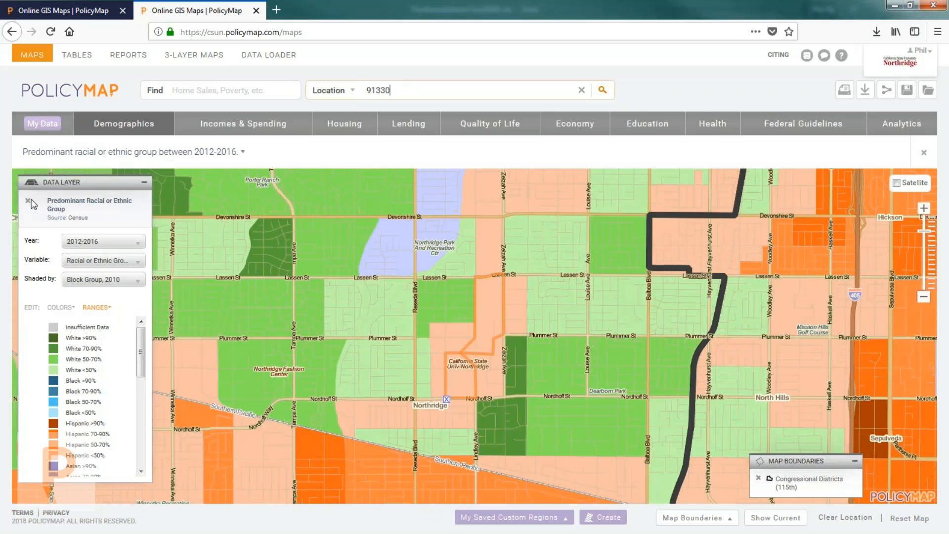
# Step: Browse the Demographics data layers, such as Households, Families, Elections and Religion
pyautogui.moveTo(96, 139)
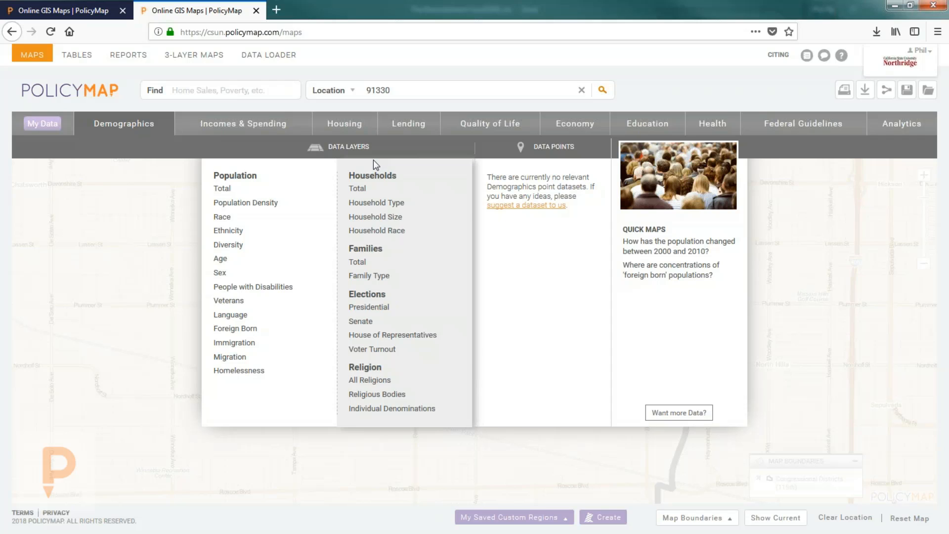
pyautogui.moveTo(378, 207)
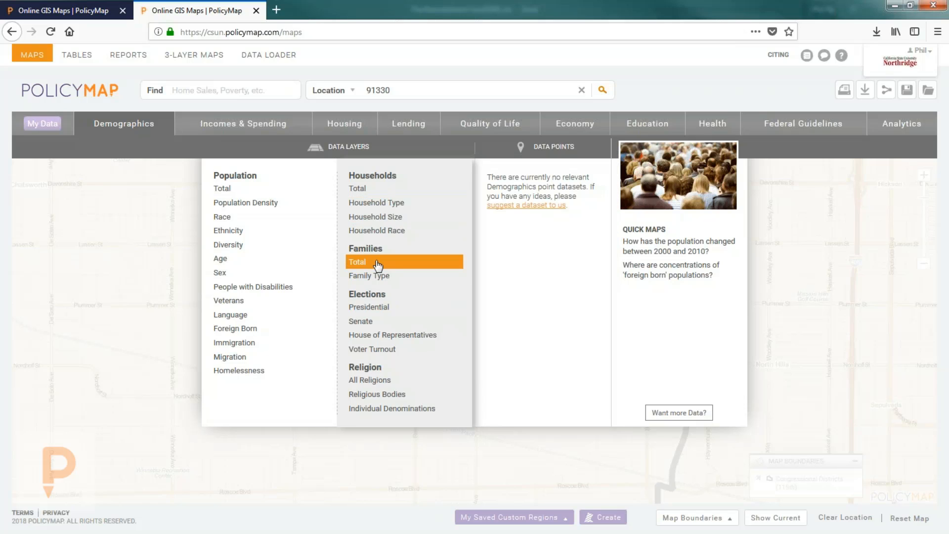
pyautogui.moveTo(381, 307)
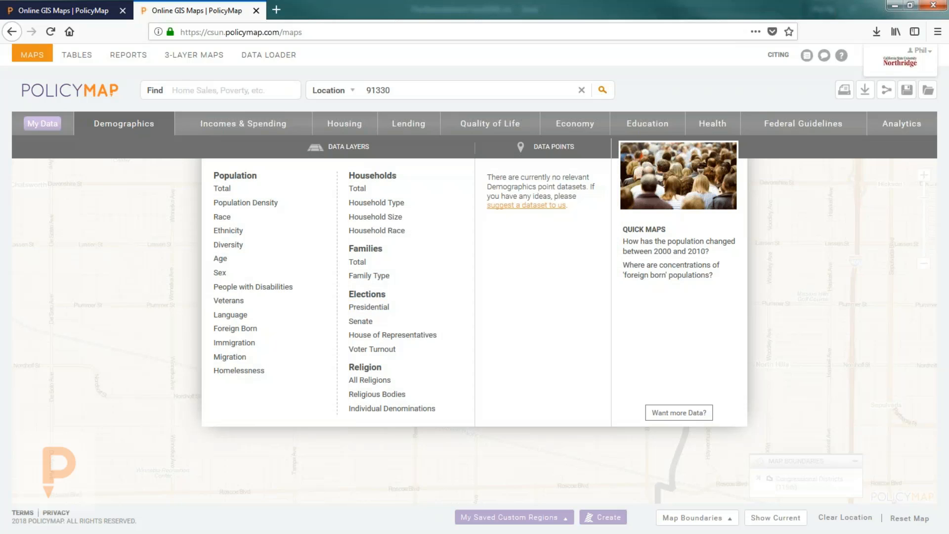
# Step: Open Incomes & Spending and browse the Median Household Income and People in Poverty layers
pyautogui.click(217, 129)
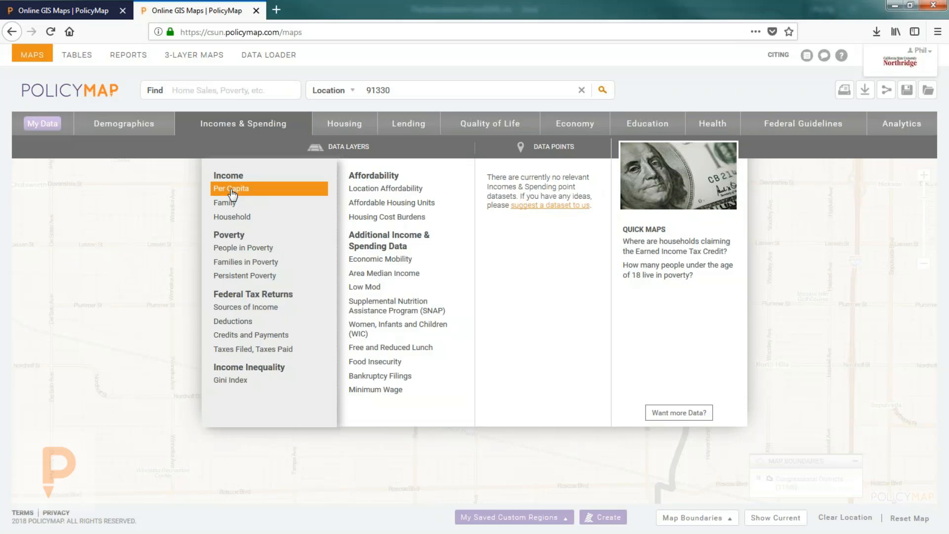
pyautogui.moveTo(234, 221)
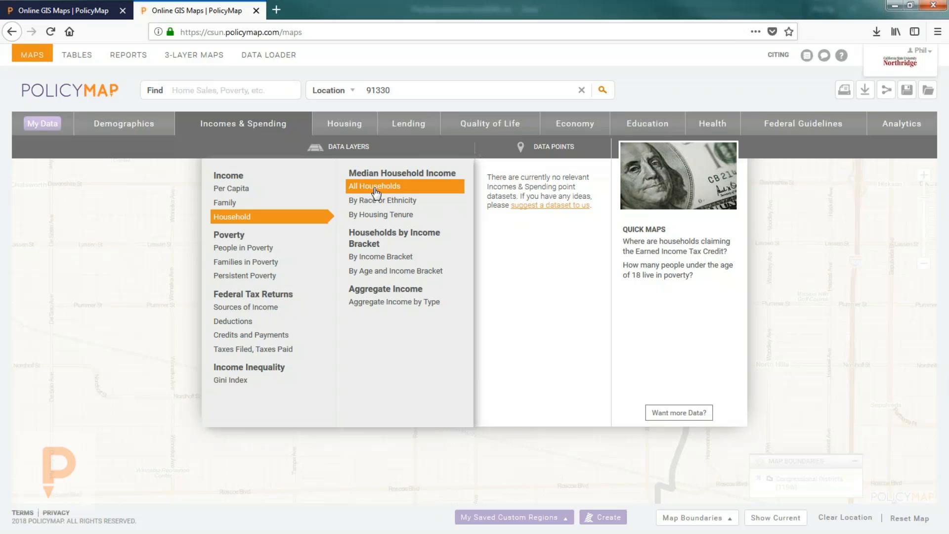
pyautogui.moveTo(381, 202)
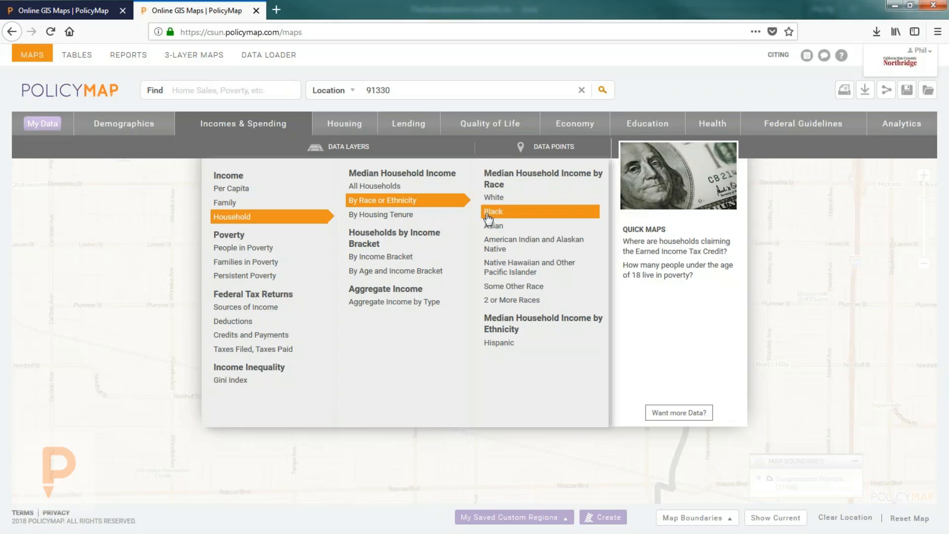
pyautogui.moveTo(406, 218)
pyautogui.moveTo(394, 258)
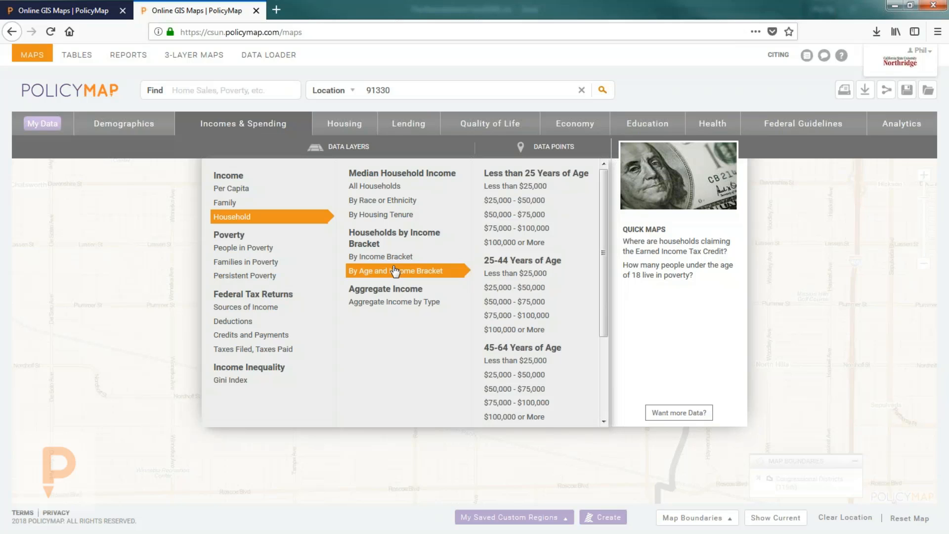
pyautogui.moveTo(256, 246)
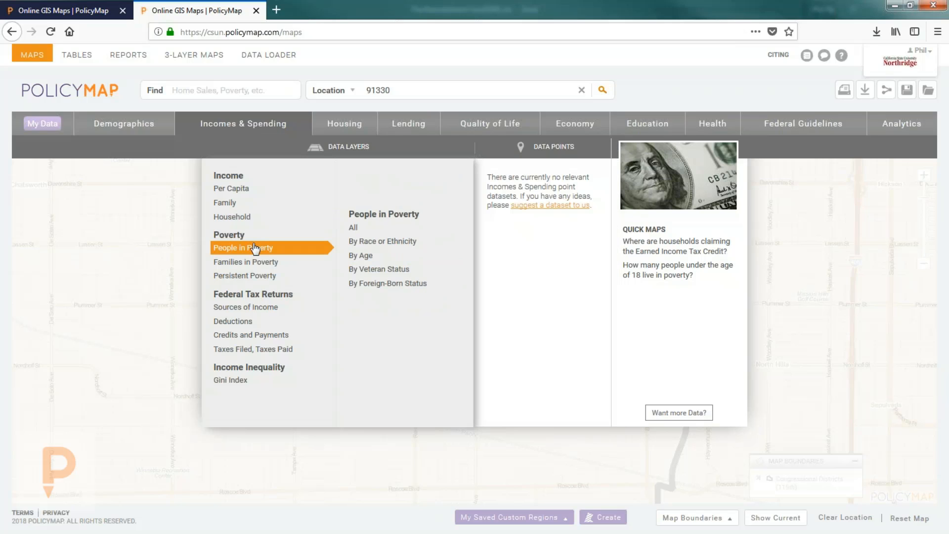
pyautogui.moveTo(234, 381)
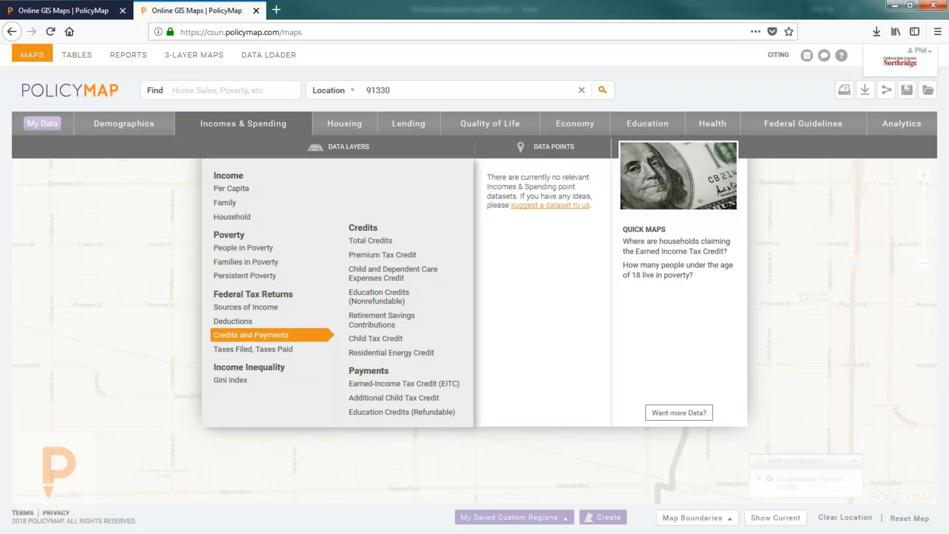
pyautogui.moveTo(246, 307)
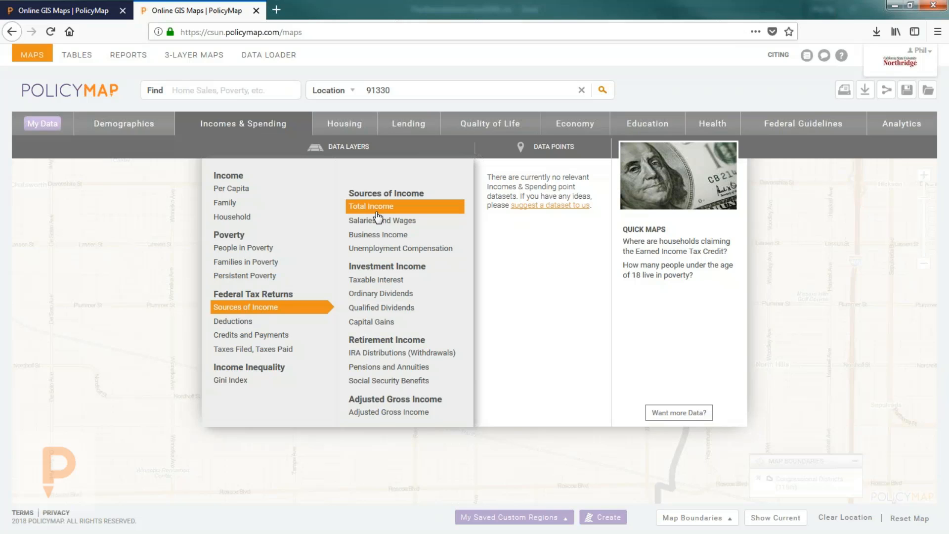
pyautogui.moveTo(272, 323)
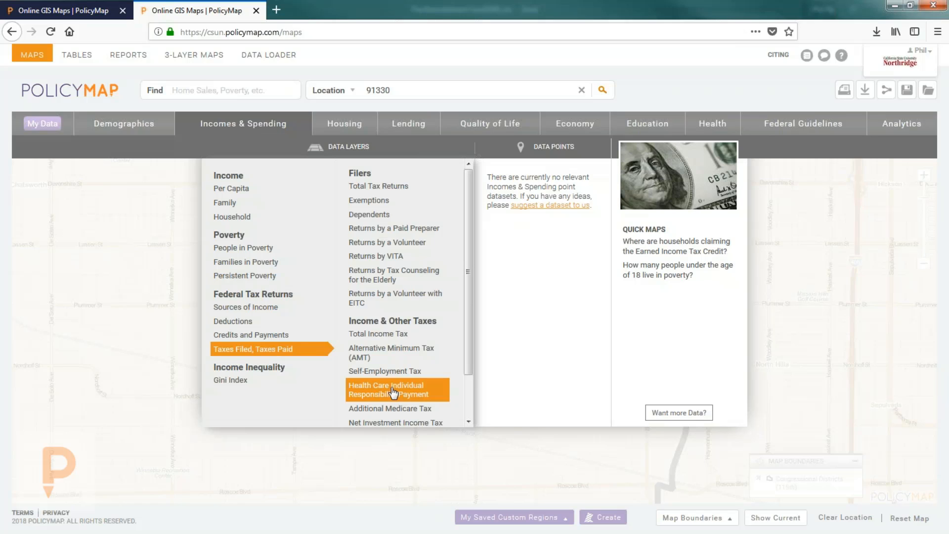
pyautogui.click(287, 133)
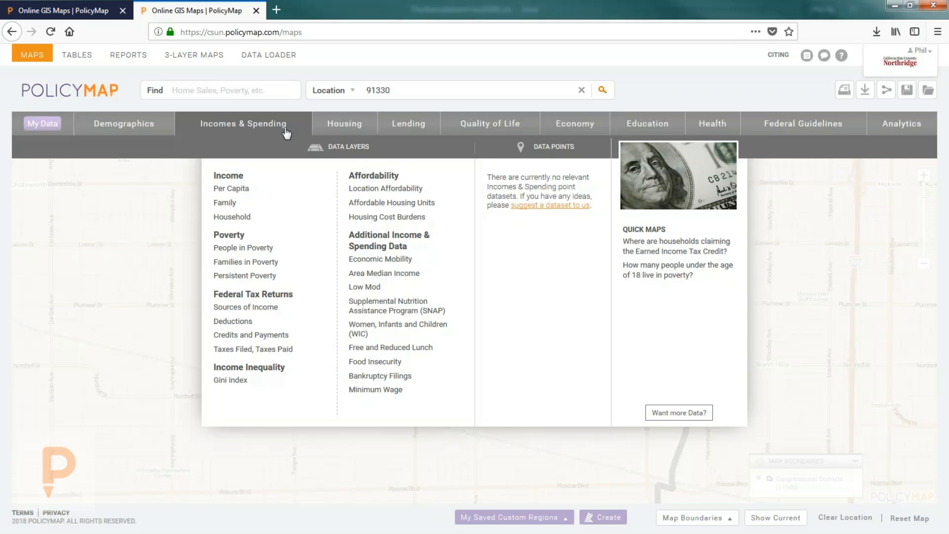
# Step: Browse the Affordability and Additional Income dataset items
pyautogui.moveTo(400, 204)
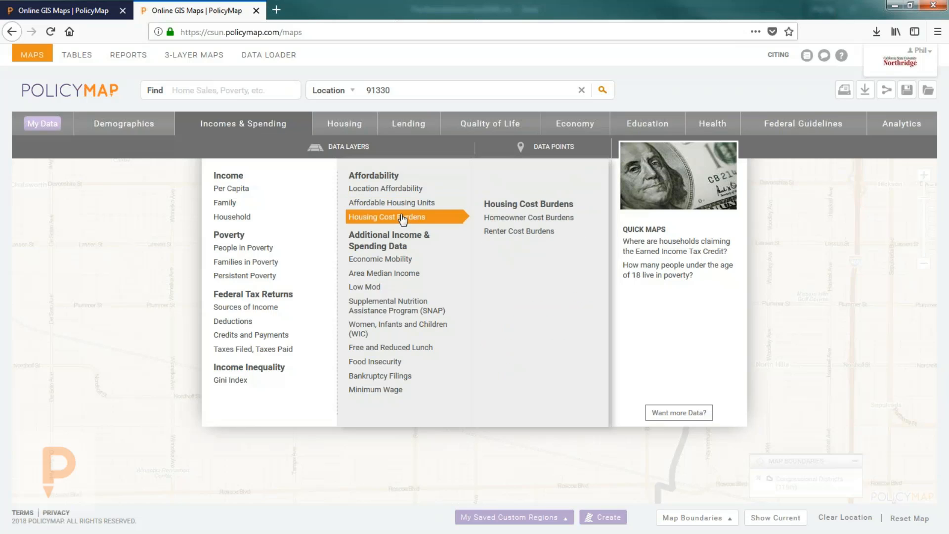
pyautogui.moveTo(526, 219)
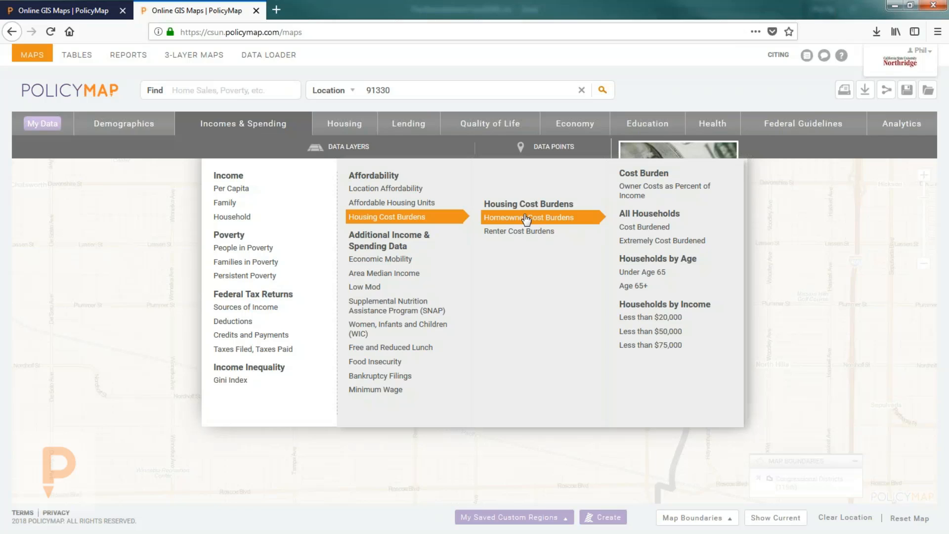
pyautogui.moveTo(569, 231)
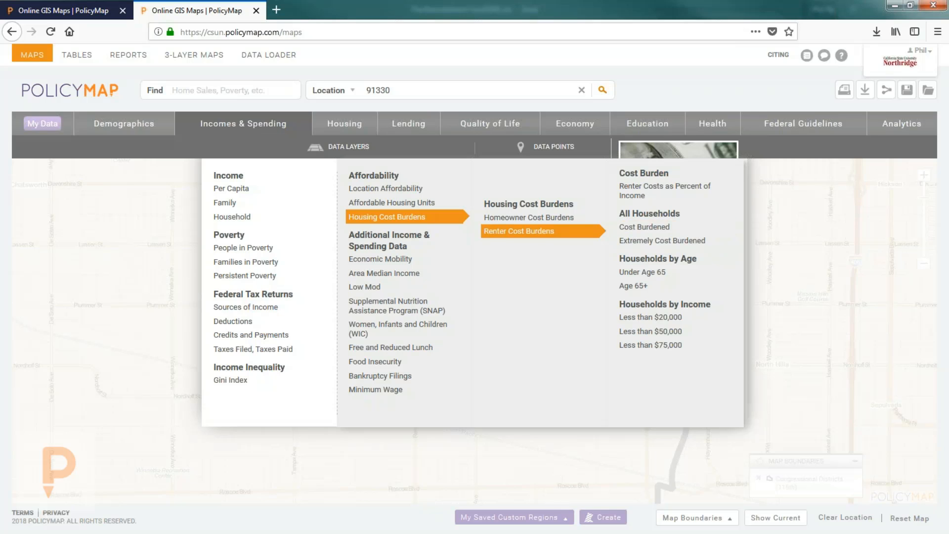
pyautogui.moveTo(372, 277)
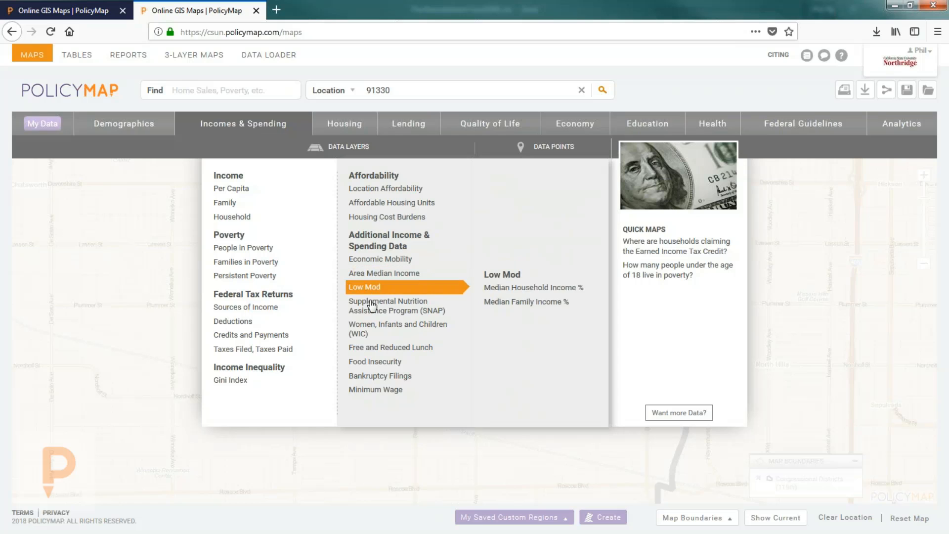
pyautogui.moveTo(374, 311)
pyautogui.moveTo(376, 329)
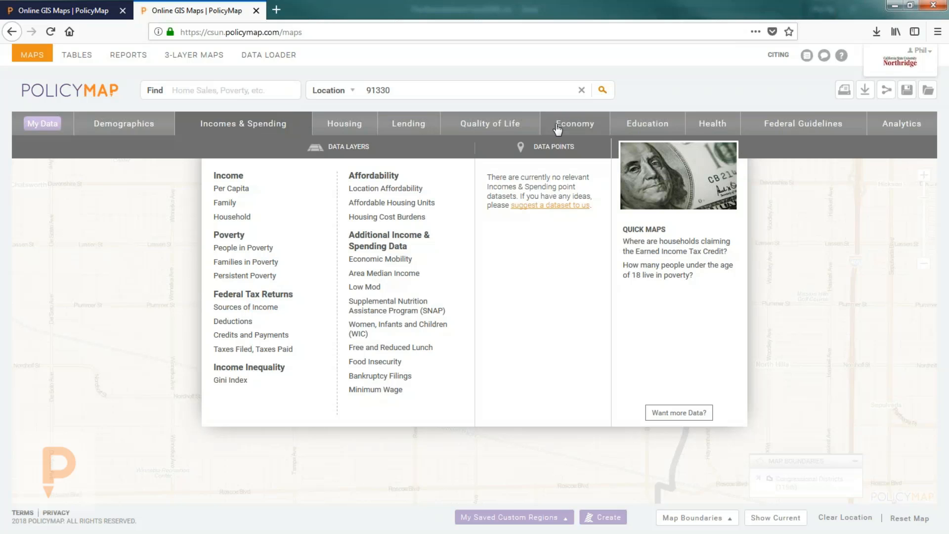
# Step: Look through the Quality of Life layers, then bring up the Health categories
pyautogui.moveTo(480, 128)
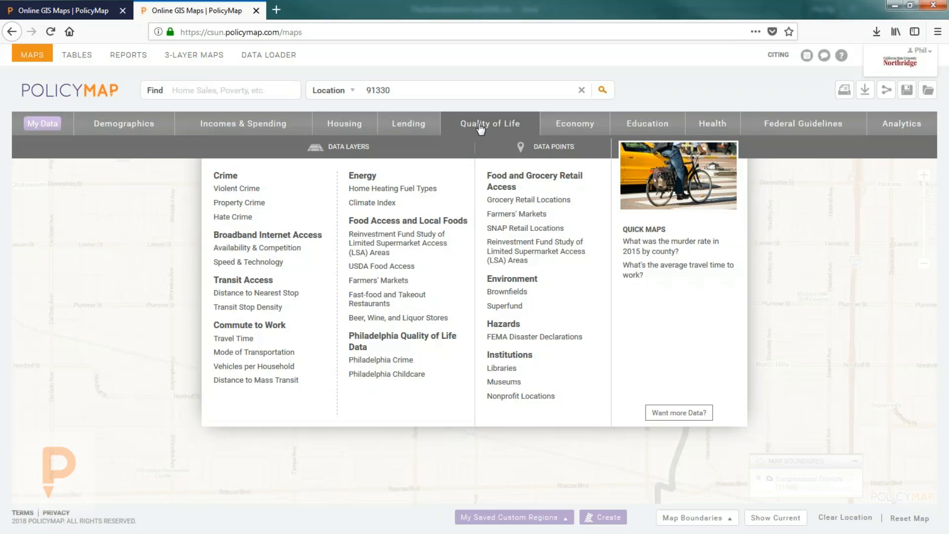
pyautogui.moveTo(225, 191)
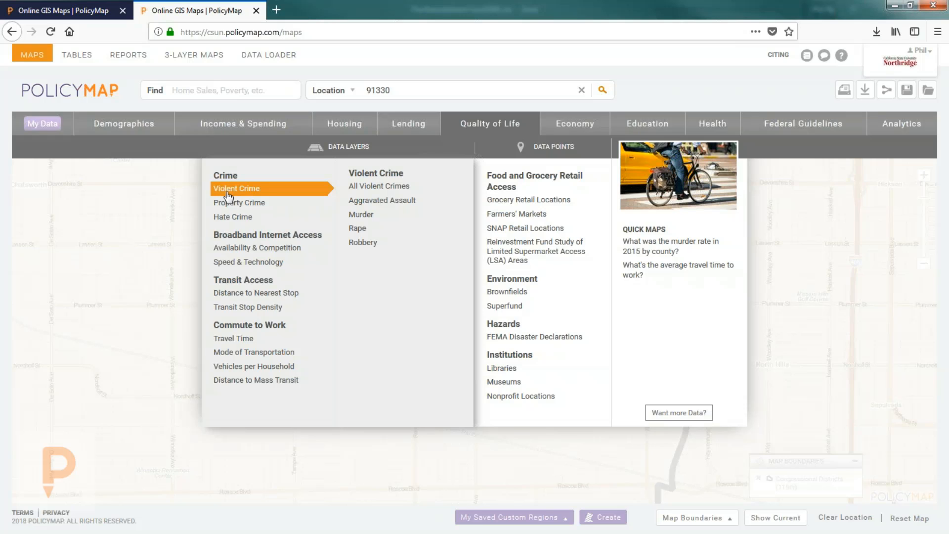
pyautogui.moveTo(239, 254)
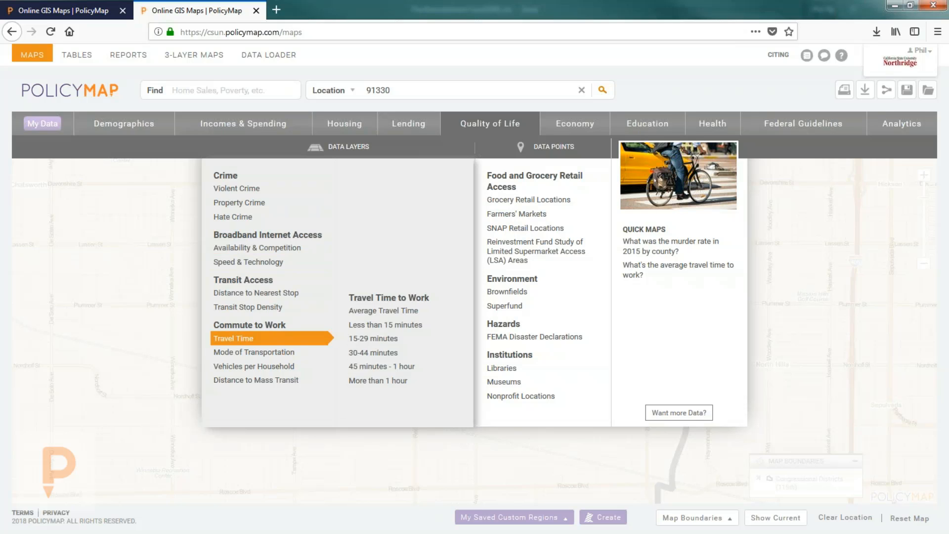
pyautogui.moveTo(317, 217)
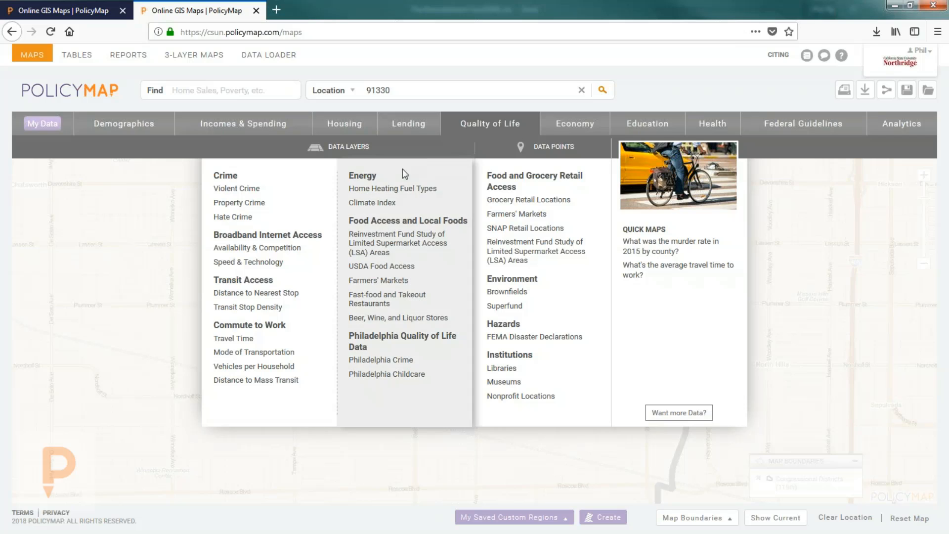
pyautogui.moveTo(403, 272)
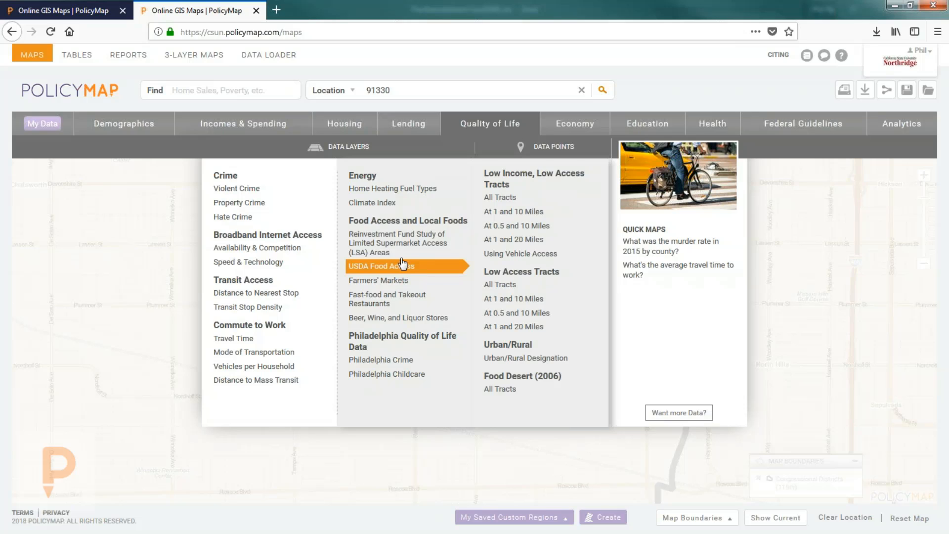
pyautogui.moveTo(401, 250)
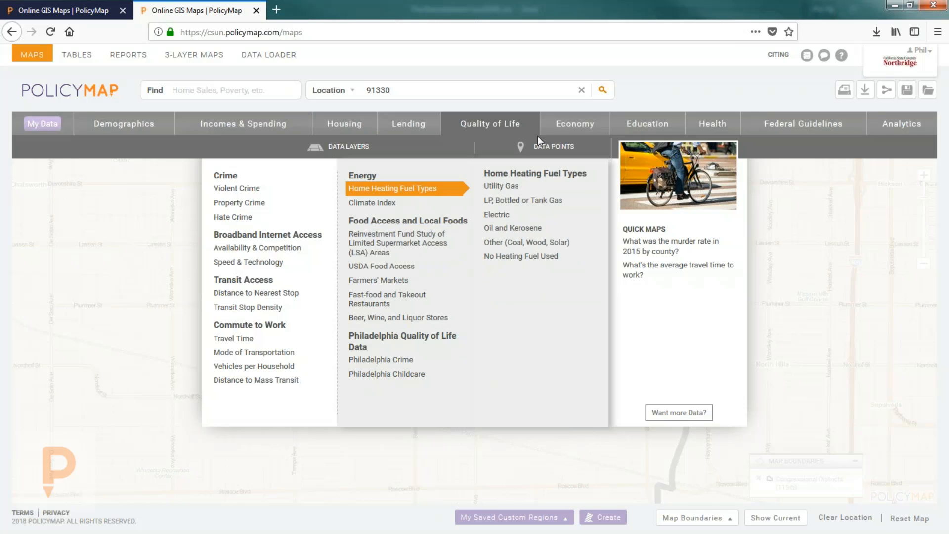
pyautogui.moveTo(538, 136)
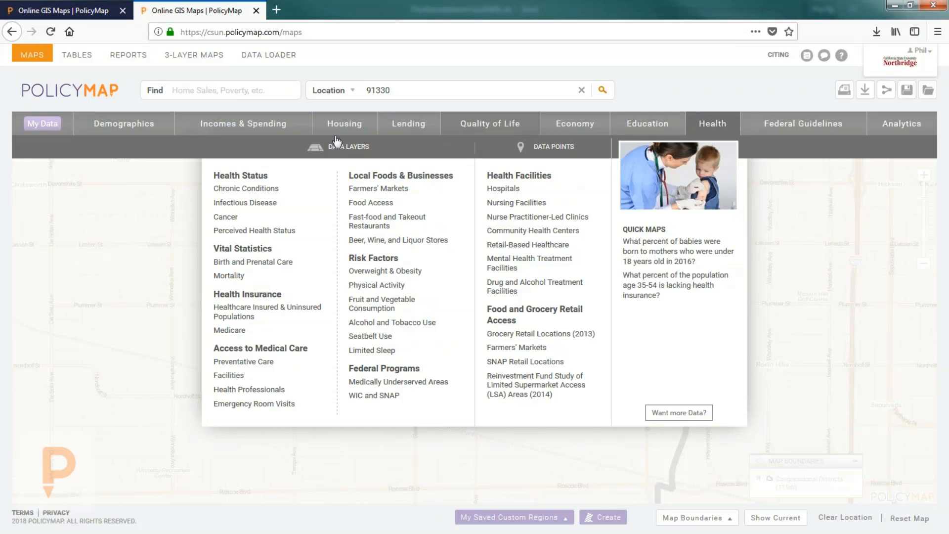
# Step: Show the Perceived Health Status layers for self-assessed health and poor mental or physical health days
pyautogui.moveTo(243, 195)
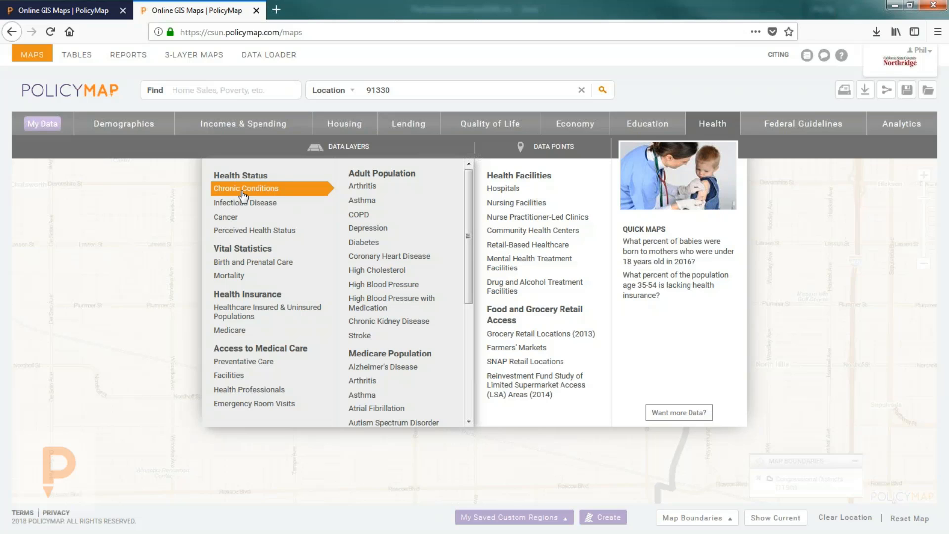
pyautogui.moveTo(240, 218)
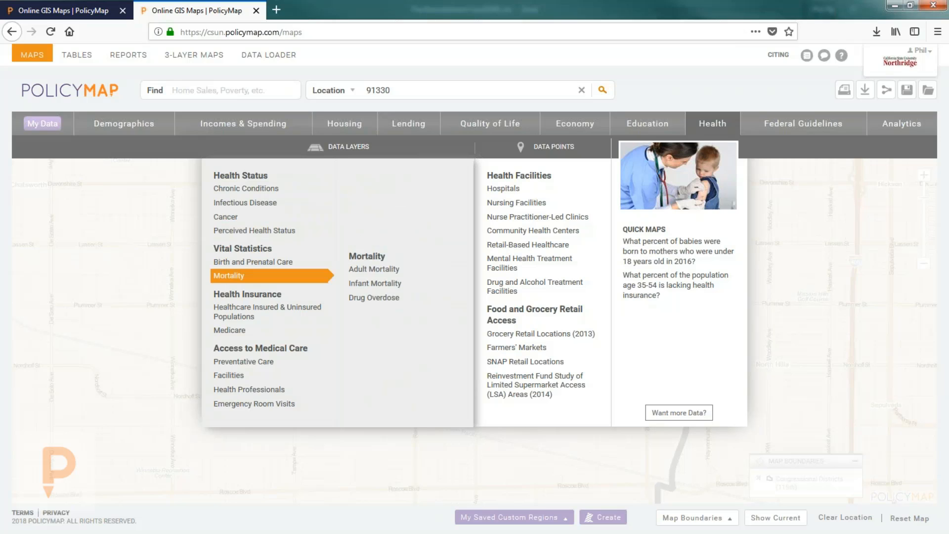
pyautogui.moveTo(245, 311)
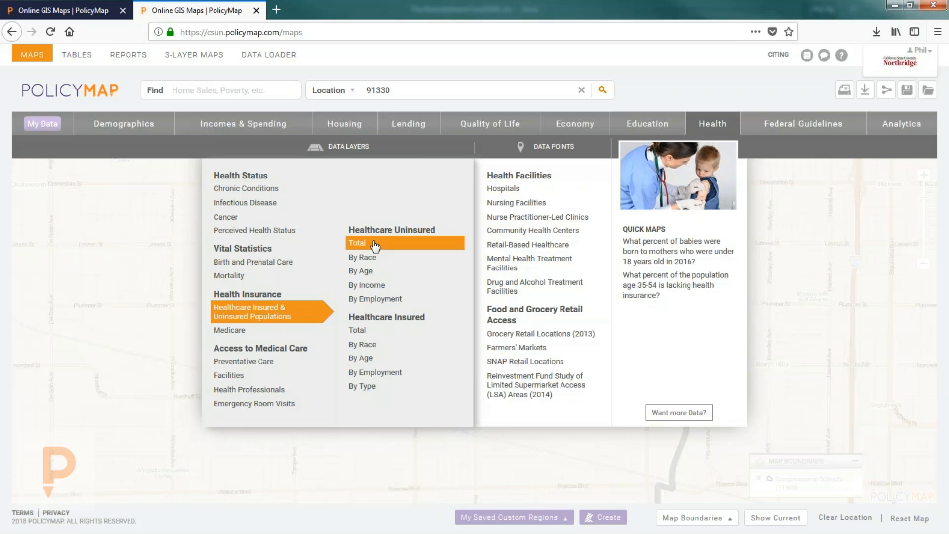
pyautogui.moveTo(378, 260)
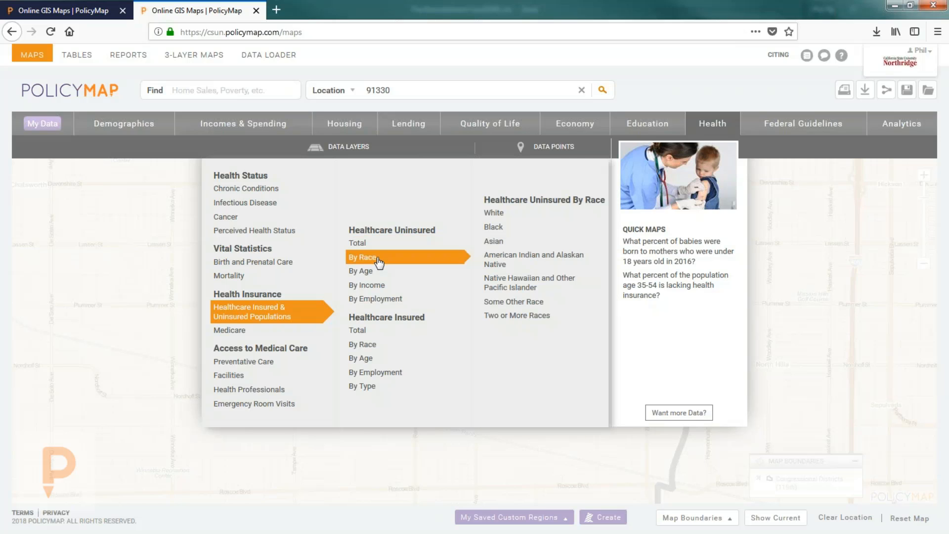
pyautogui.moveTo(377, 302)
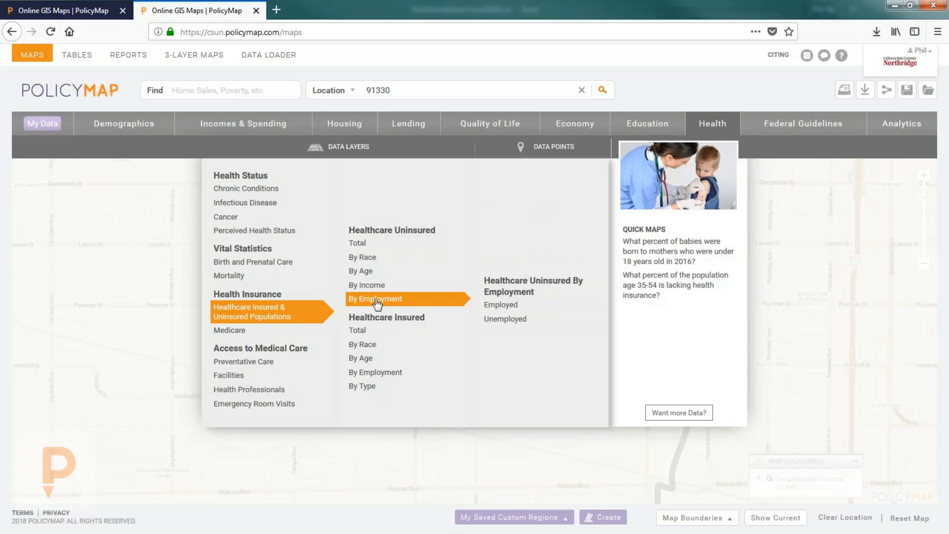
pyautogui.moveTo(374, 391)
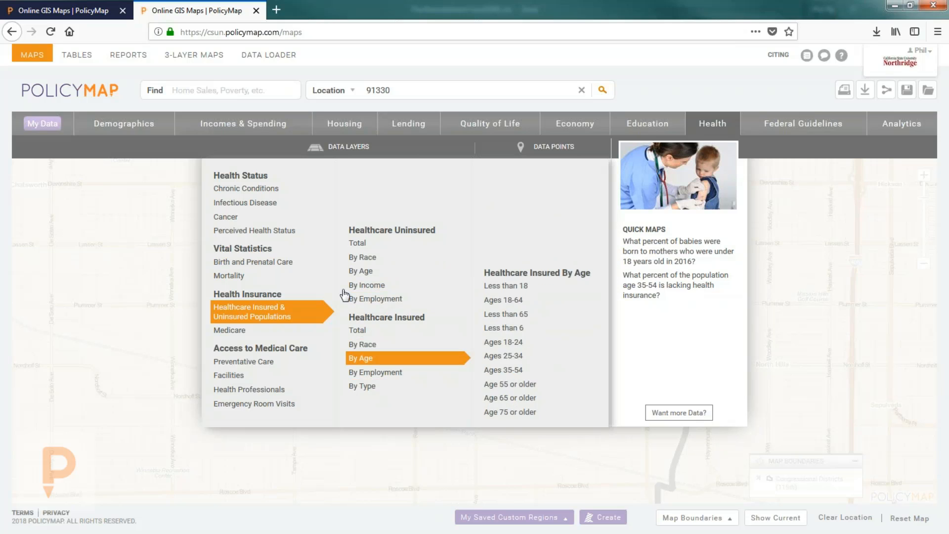
# Step: Map 2013 seven-plus poor physical health days and read the Northridge campus tract's 22.9%
pyautogui.moveTo(306, 230)
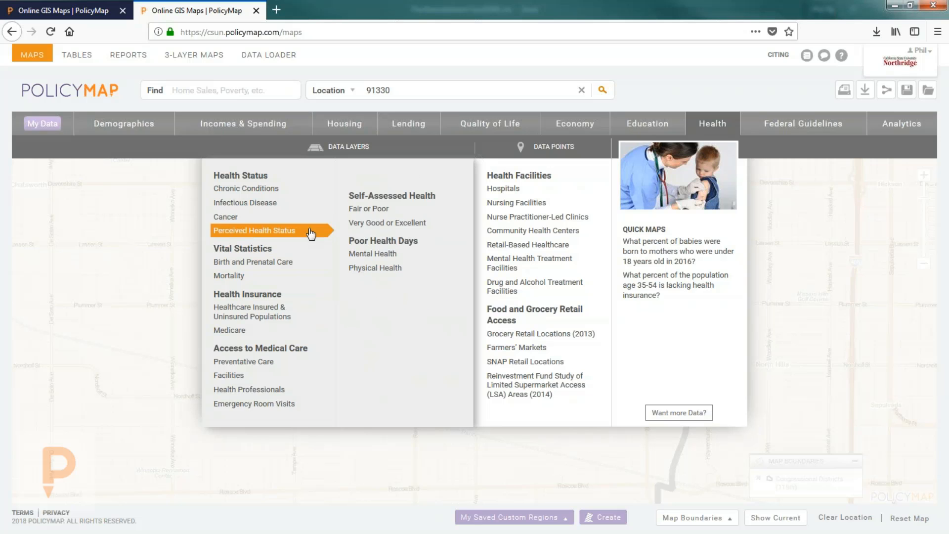
pyautogui.click(376, 269)
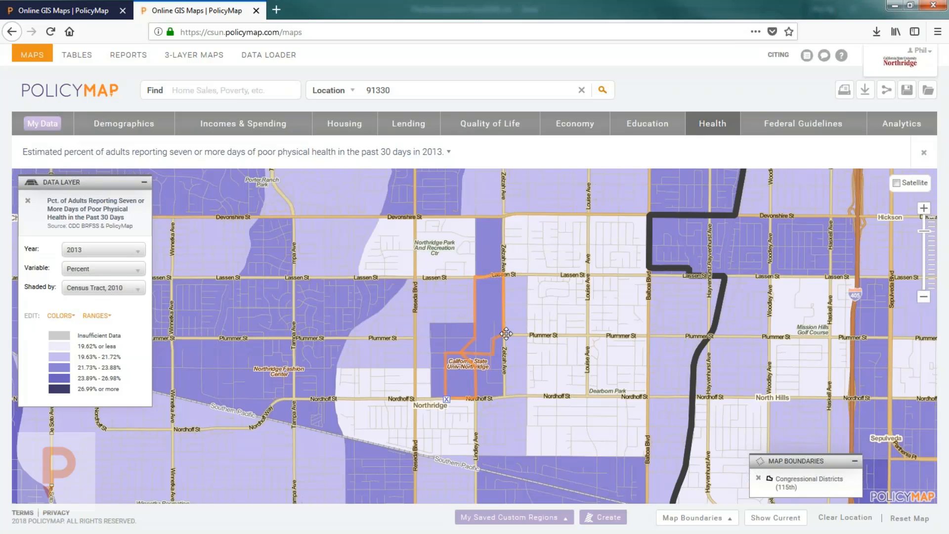
pyautogui.click(479, 372)
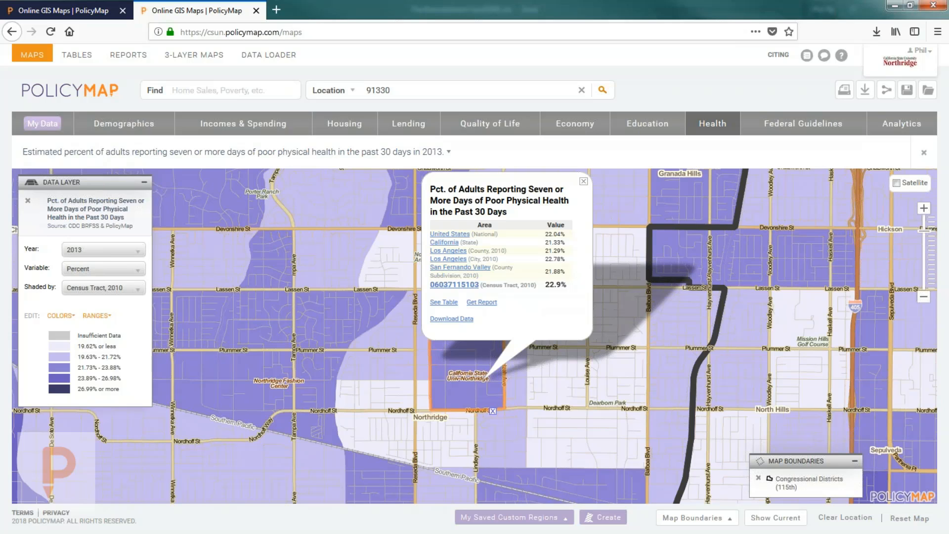
pyautogui.click(583, 182)
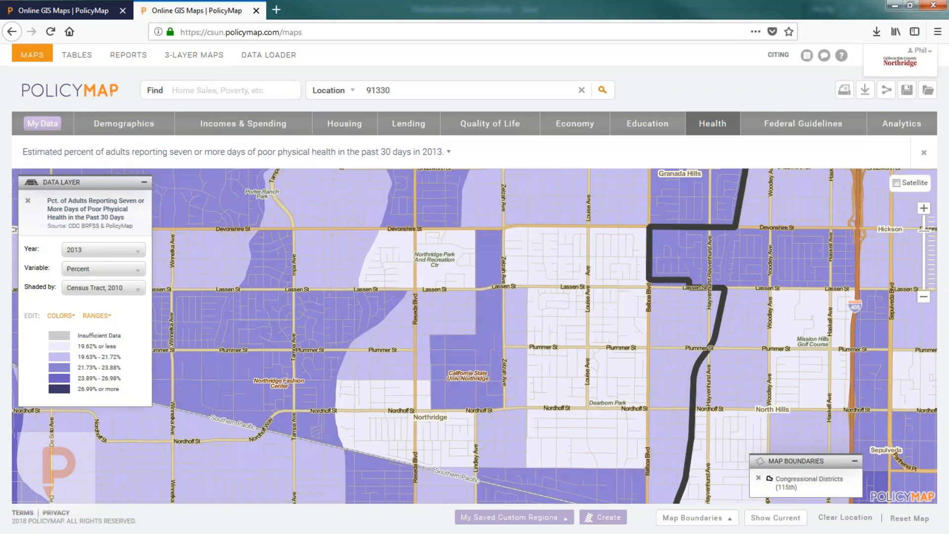
pyautogui.moveTo(710, 133)
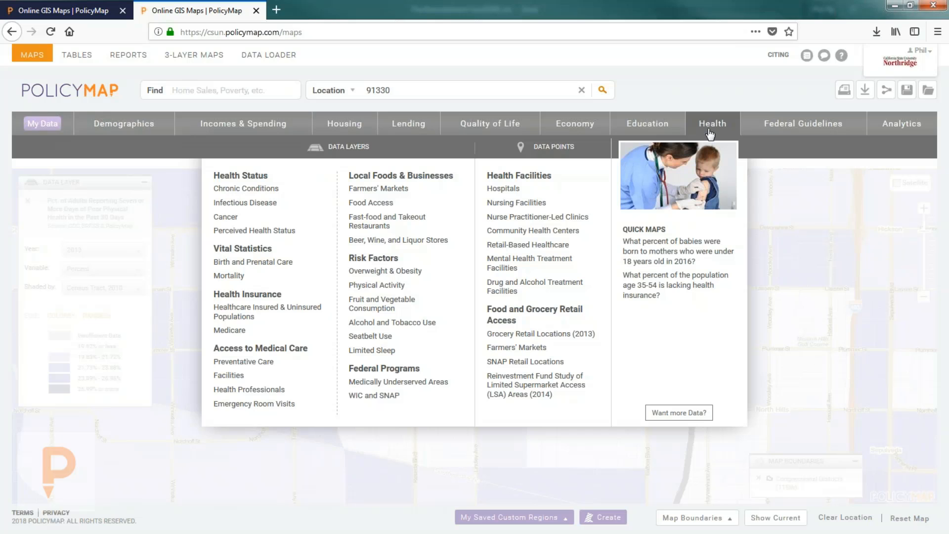
pyautogui.moveTo(255, 230)
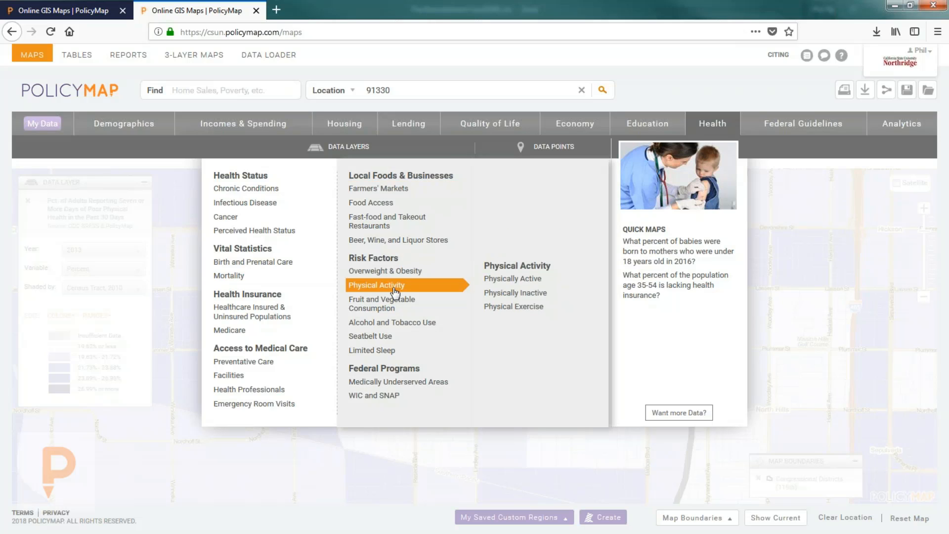
pyautogui.moveTo(396, 315)
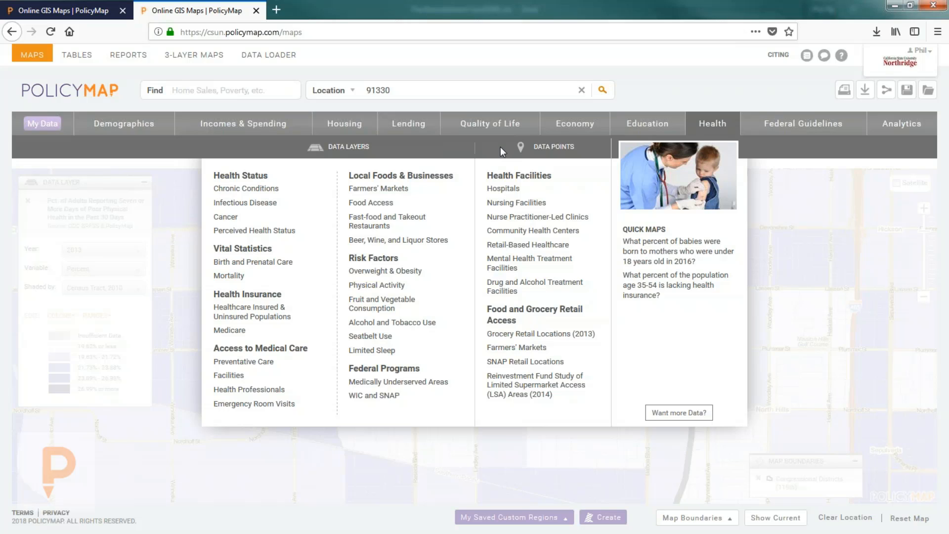
pyautogui.moveTo(510, 195)
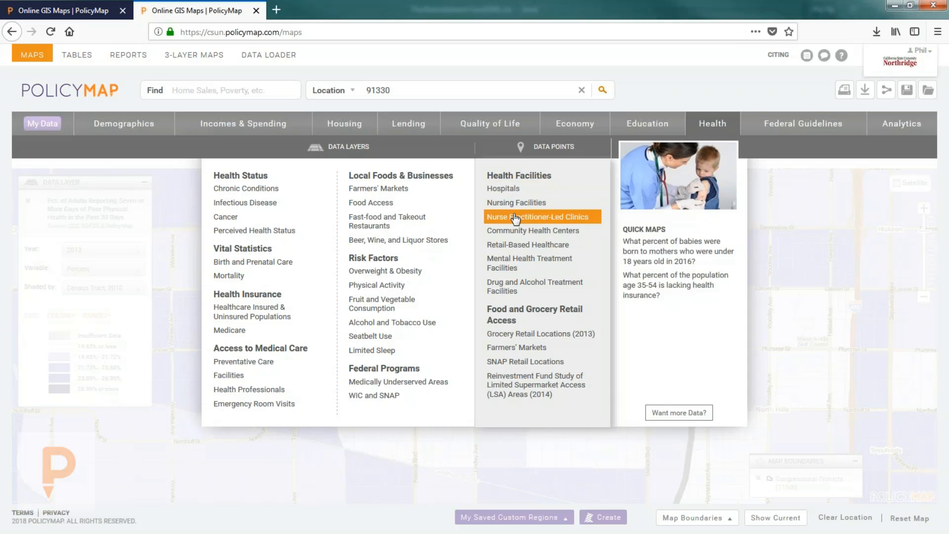
pyautogui.moveTo(518, 232)
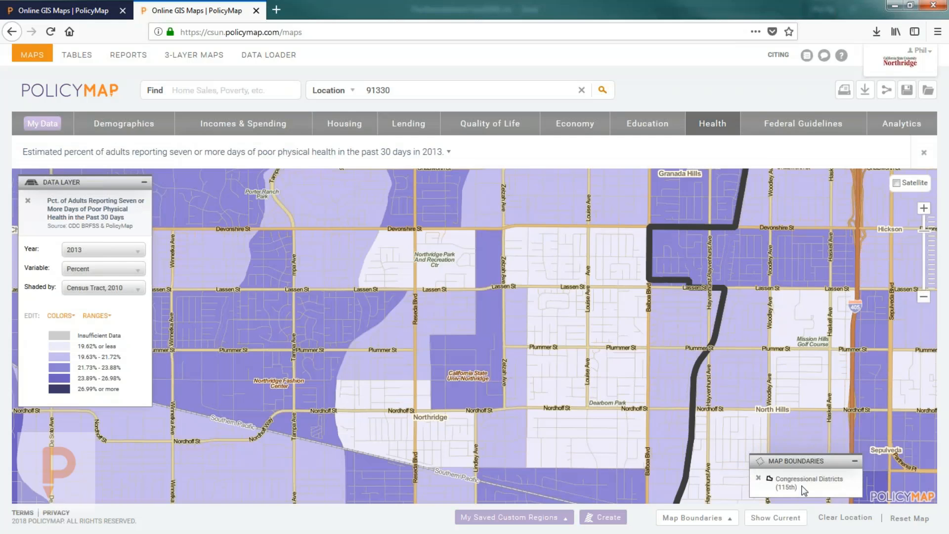
# Step: Remove the Congressional District boundaries and the poor physical health layer, zooming out over the Valley
pyautogui.click(764, 480)
pyautogui.scroll(-1, 544, 225)
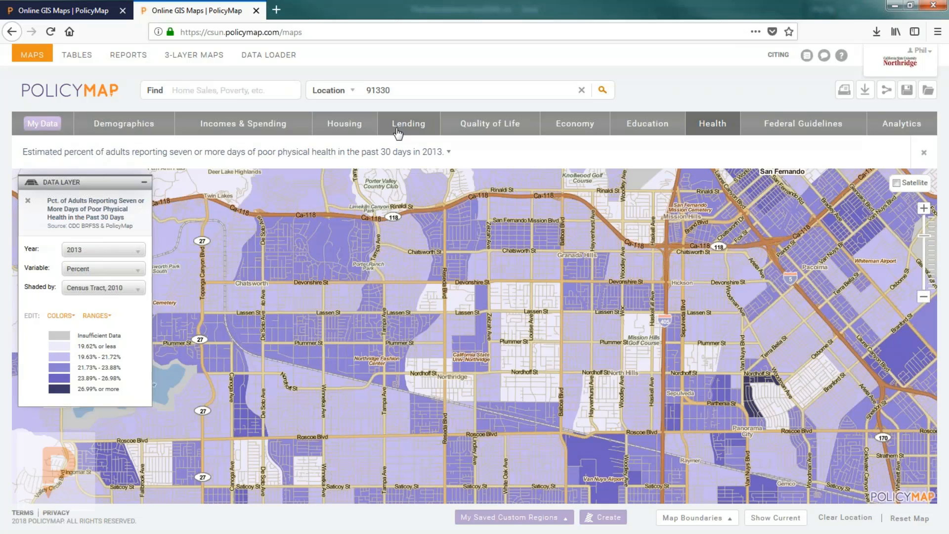
pyautogui.scroll(-1, 501, 380)
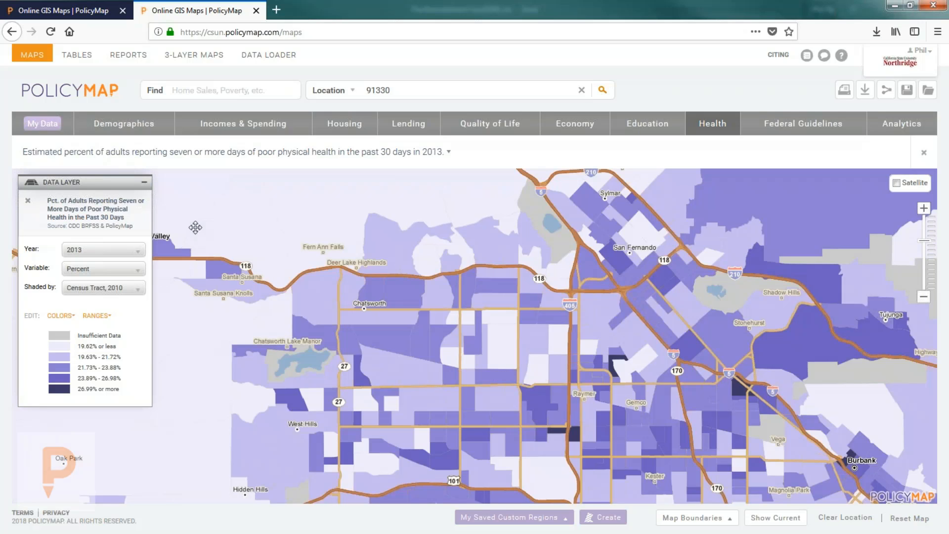
pyautogui.click(28, 200)
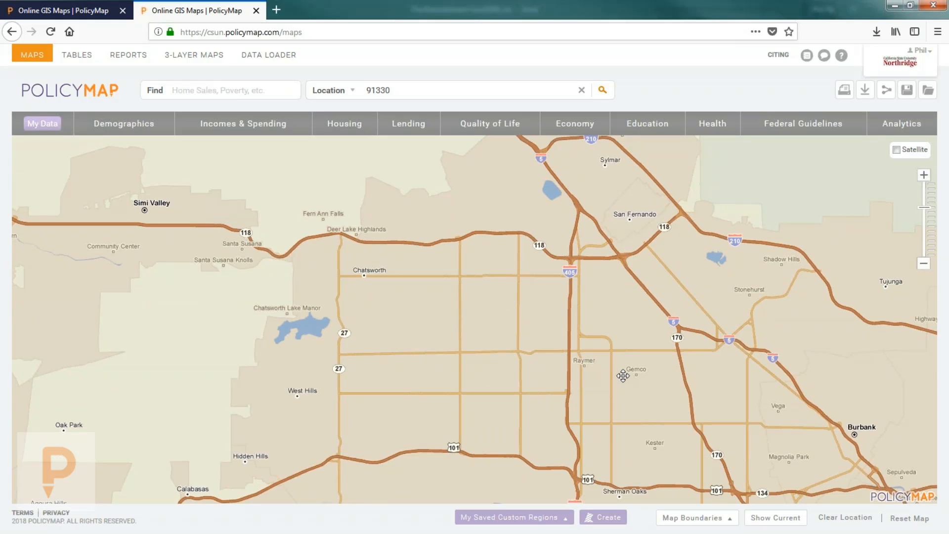
pyautogui.click(211, 85)
# Step: Search 'opportunit' and load 'Eligibility status for Qualified Opportunity Zones, as of 2018'
pyautogui.write('opp')
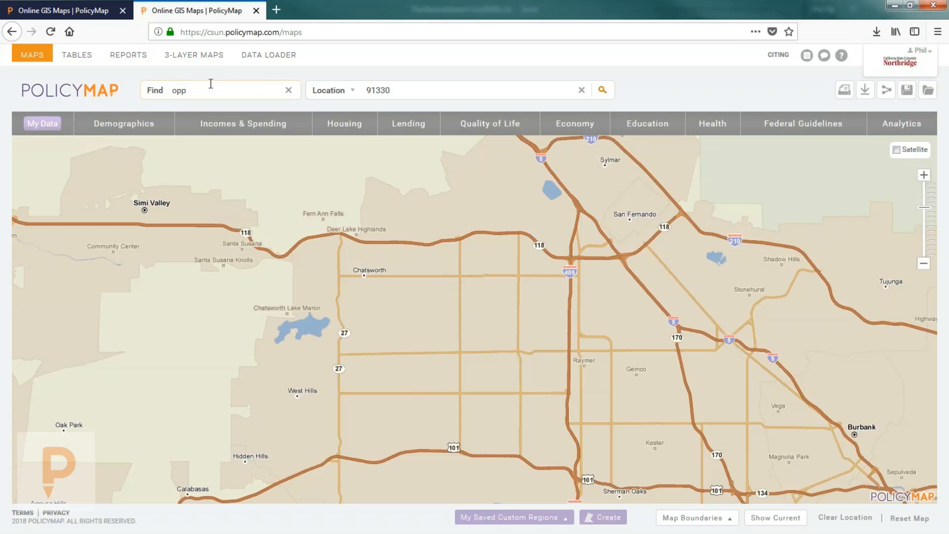
pyautogui.write('ortunit')
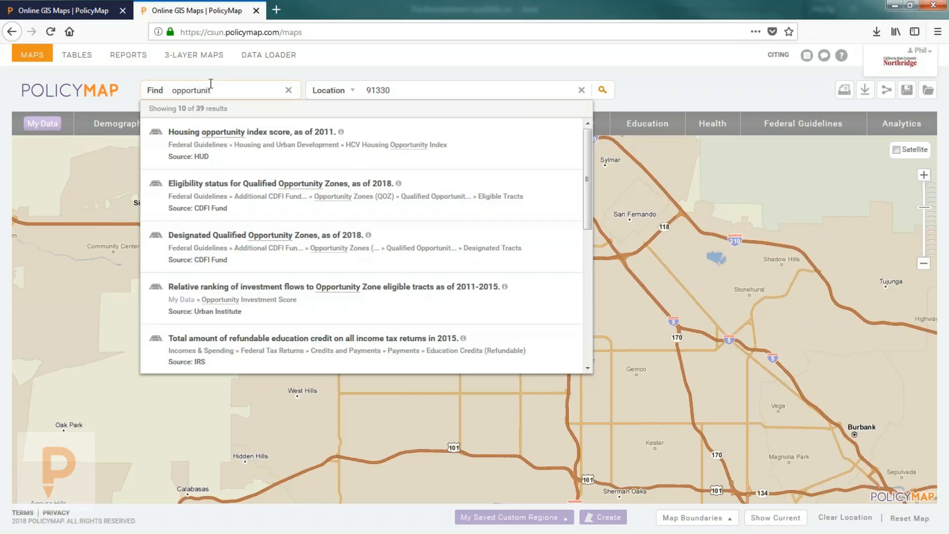
pyautogui.click(245, 189)
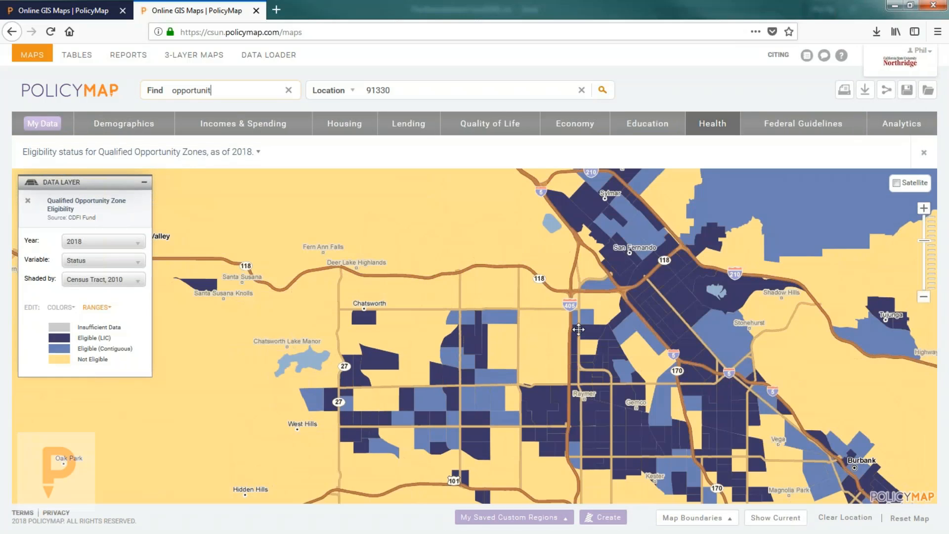
# Step: Clear the dataset search and the 91330 location, then browse the Incomes & Spending datasets
pyautogui.click(288, 92)
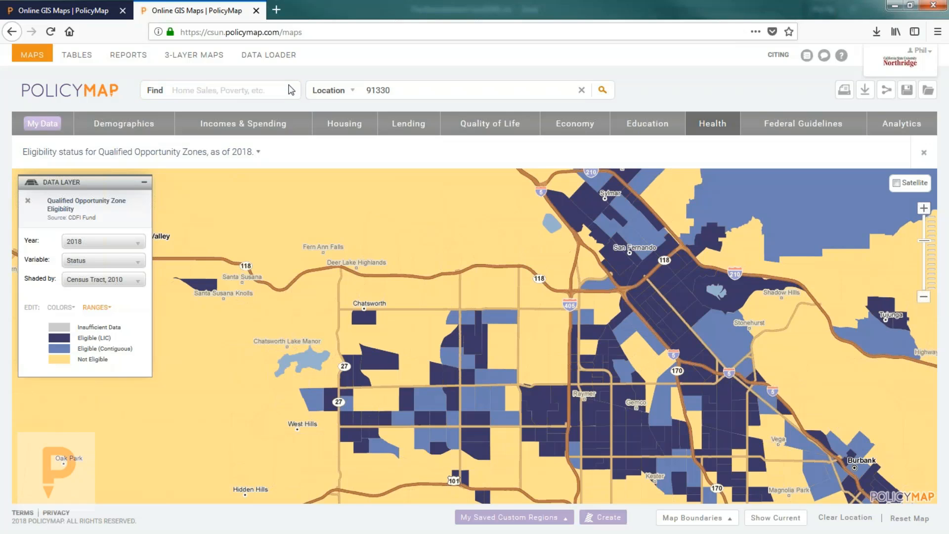
pyautogui.click(581, 90)
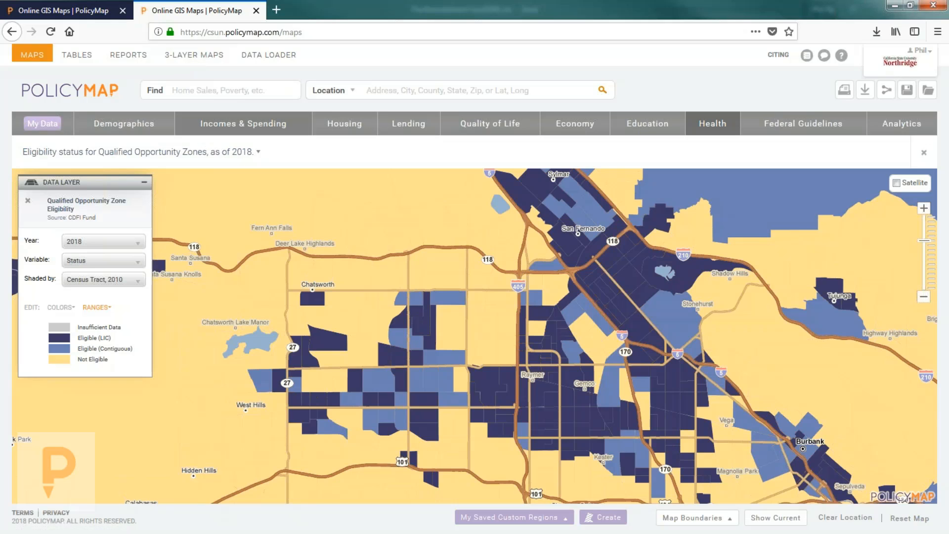
pyautogui.click(243, 124)
# Step: Map 2012-2016 Median Household Income for All Households and recenter the San Fernando Valley
pyautogui.moveTo(239, 215)
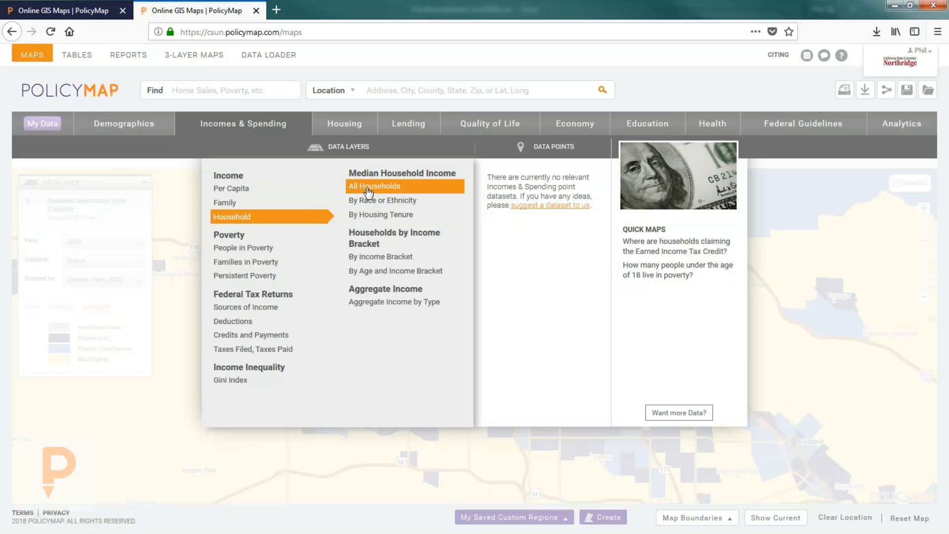
pyautogui.click(367, 186)
pyautogui.moveTo(494, 324); pyautogui.dragTo(480, 305)
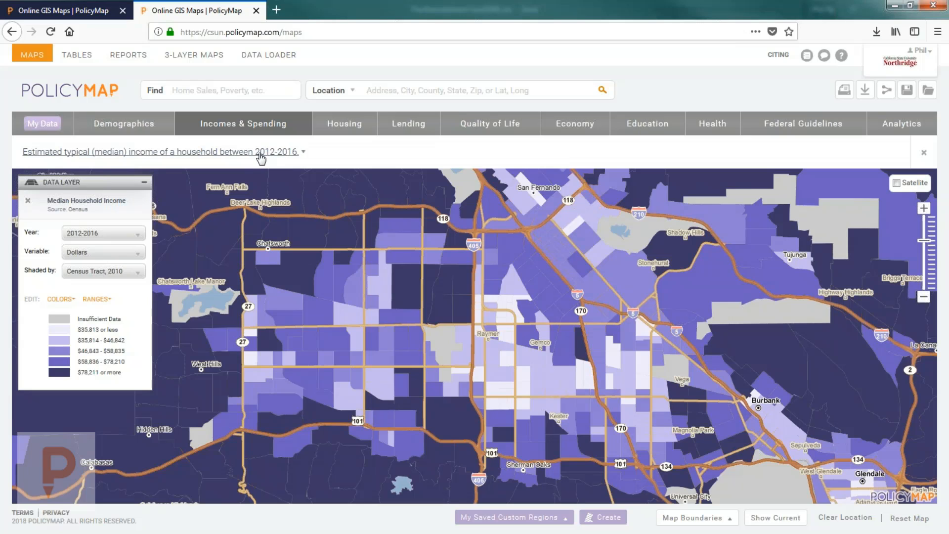
# Step: Show the median income layer's description and open its Census/ACS data directory entry in a new tab
pyautogui.click(259, 154)
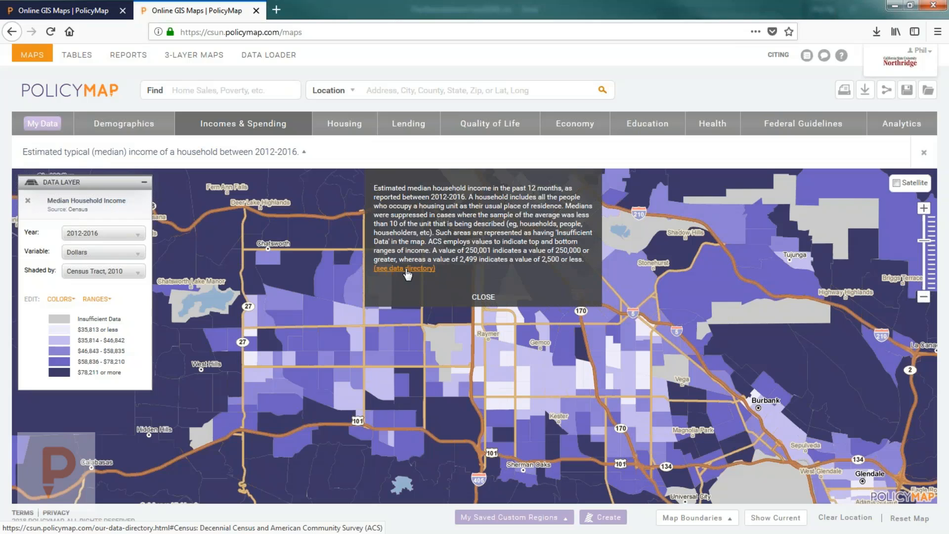
pyautogui.click(396, 268)
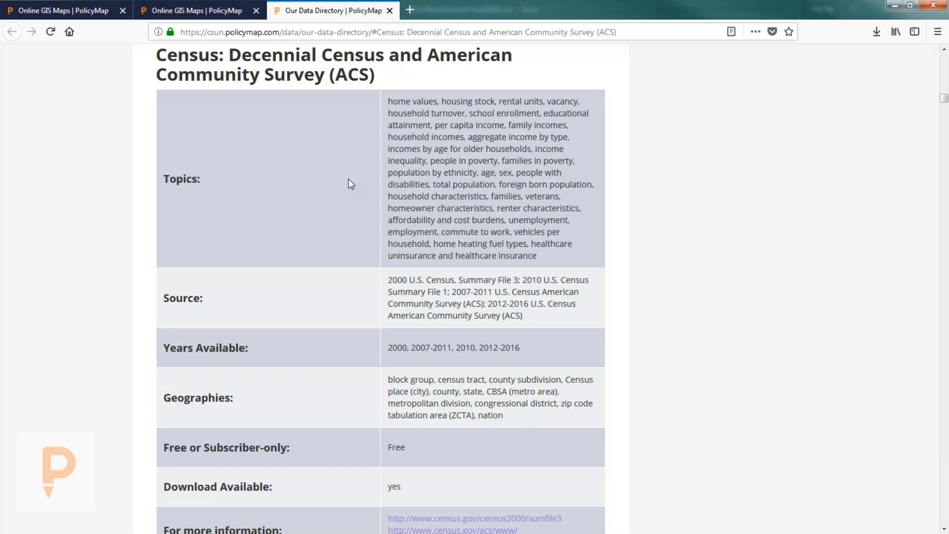
# Step: Read the Census and ACS Data Directory description, then close that tab to return to the map
pyautogui.scroll(-4, 351, 191)
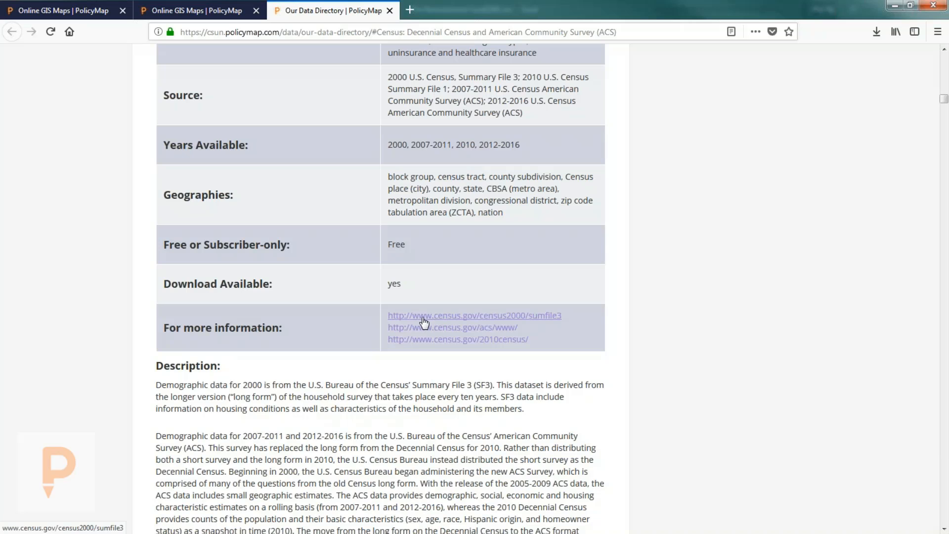
pyautogui.scroll(-5, 332, 329)
pyautogui.scroll(-1, 332, 303)
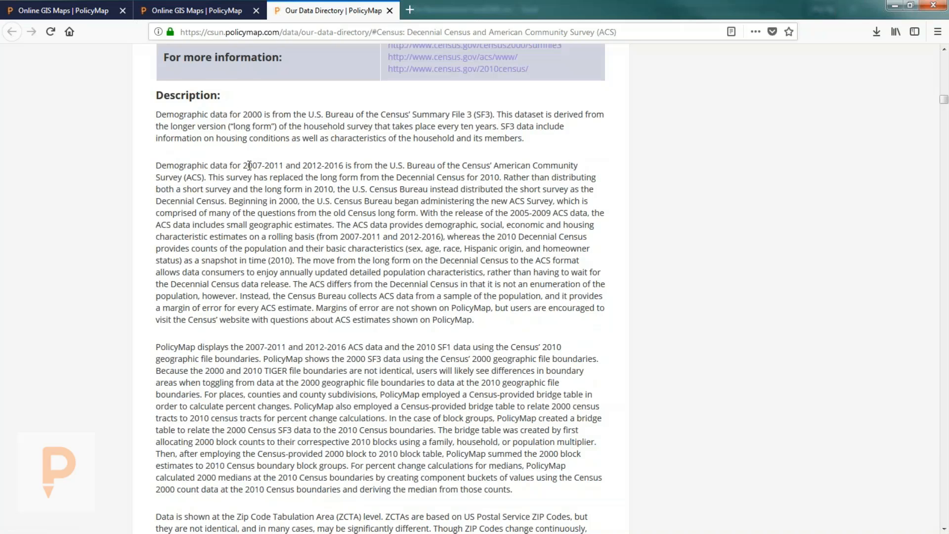
pyautogui.scroll(-2, 279, 320)
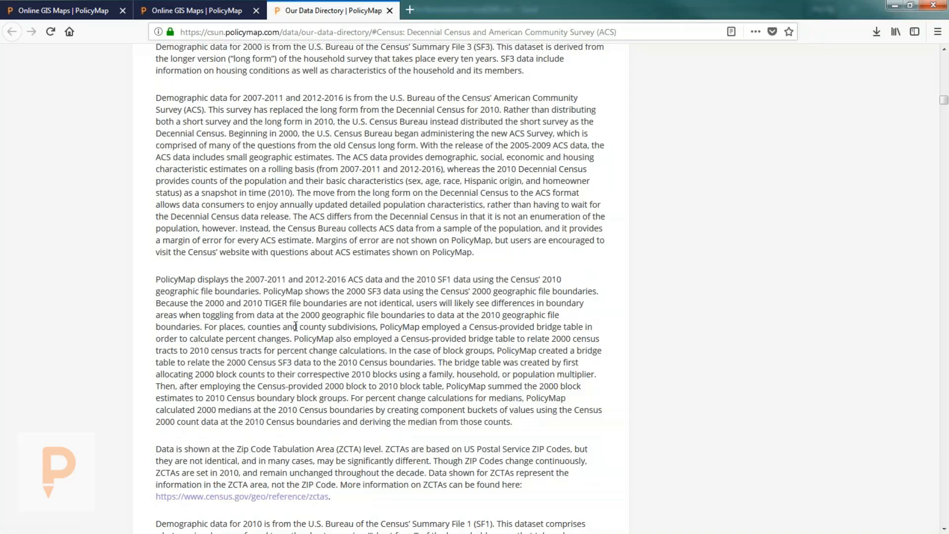
pyautogui.scroll(-3, 328, 345)
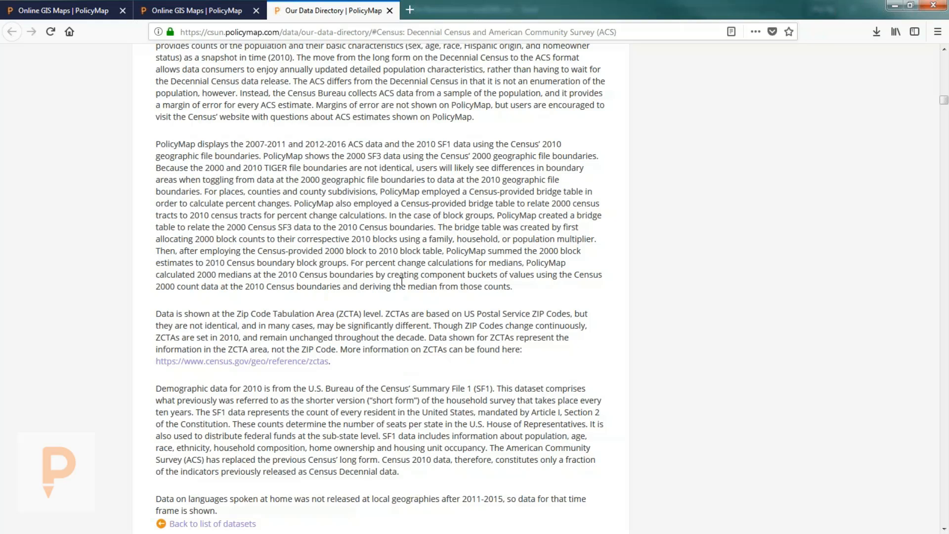
pyautogui.click(390, 10)
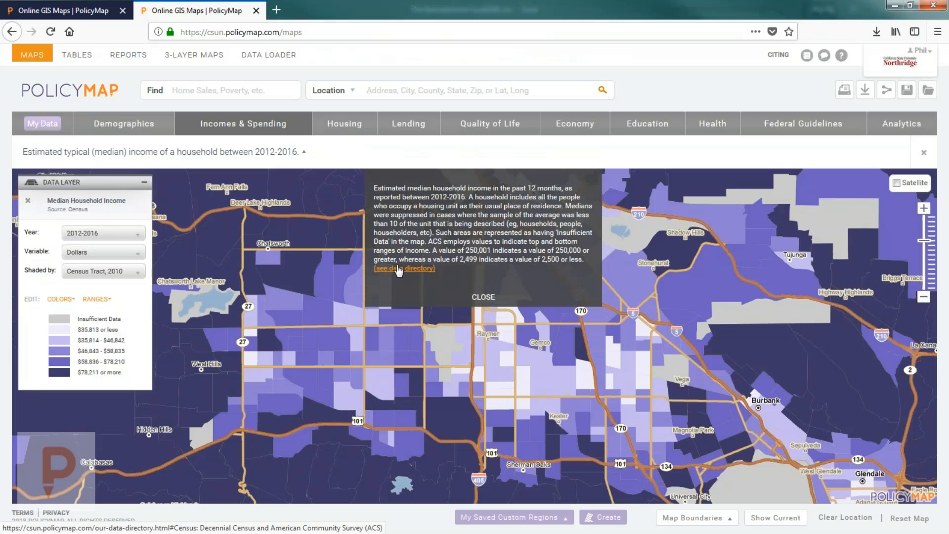
# Step: Close the median household income description box to reveal the shaded Valley tracts
pyautogui.click(495, 299)
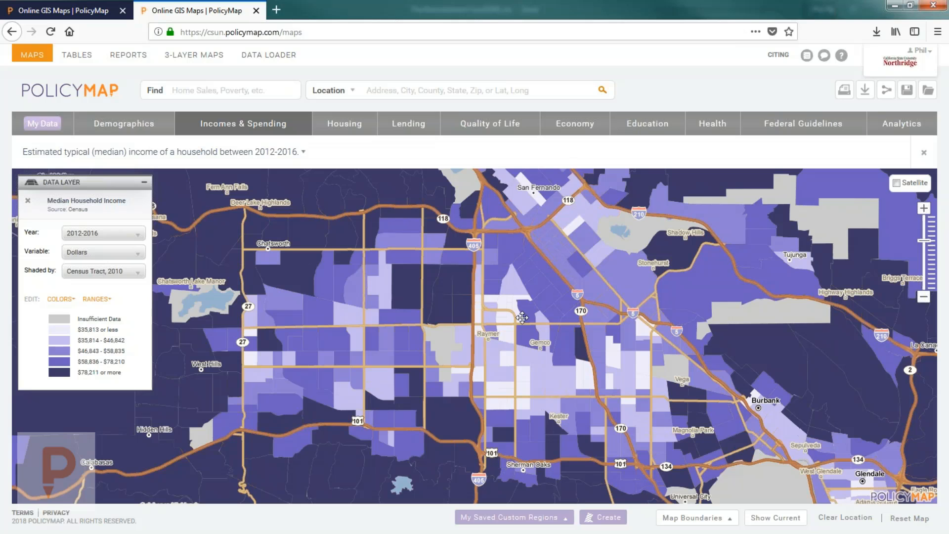
# Step: Check the median income of a tract near Raymer, then pan to San Fernando and Sylmar
pyautogui.click(506, 337)
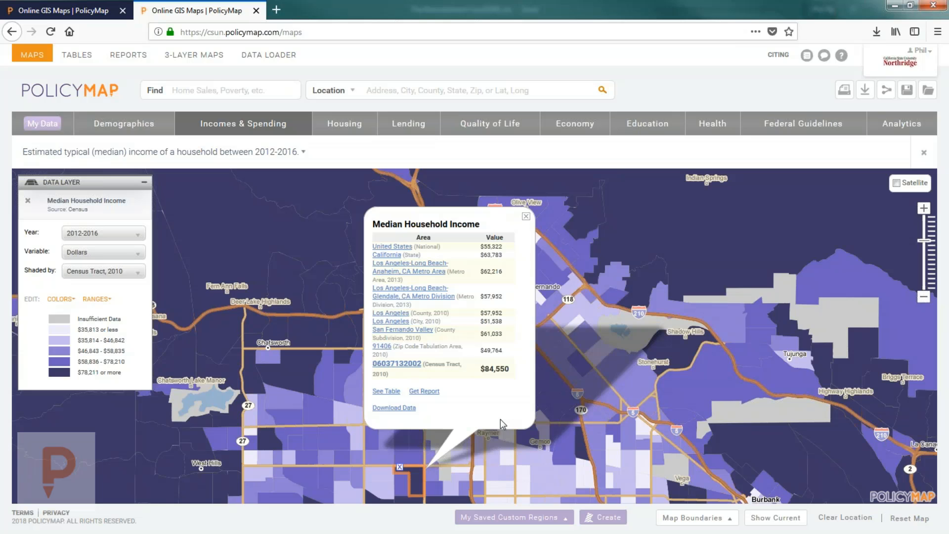
pyautogui.click(526, 216)
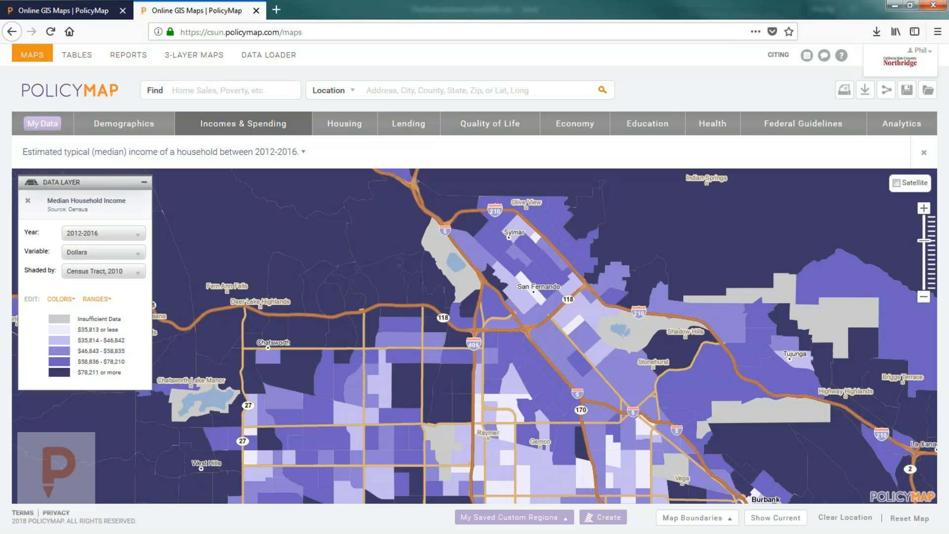
pyautogui.moveTo(461, 424); pyautogui.dragTo(491, 363)
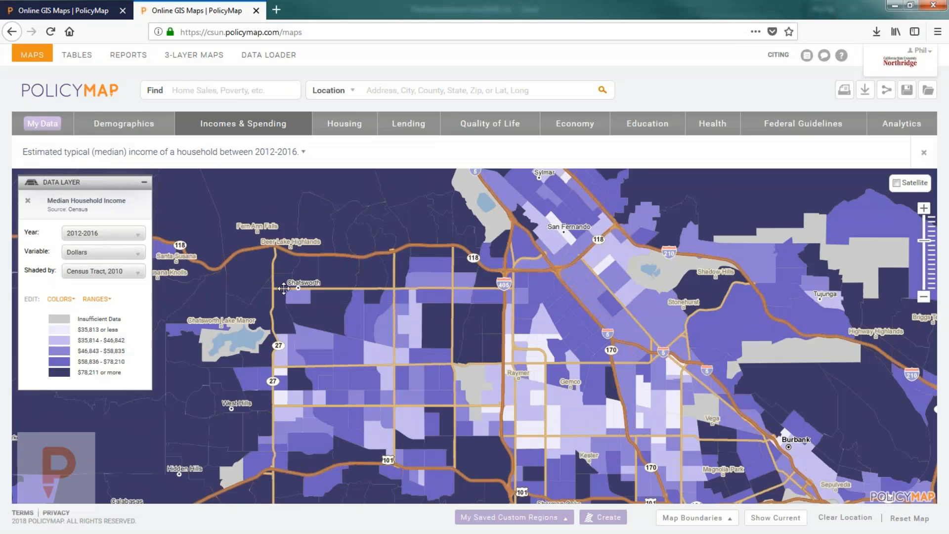
# Step: Compare a tract's 2000 median income, then return the map to 2012-2016 data
pyautogui.click(83, 236)
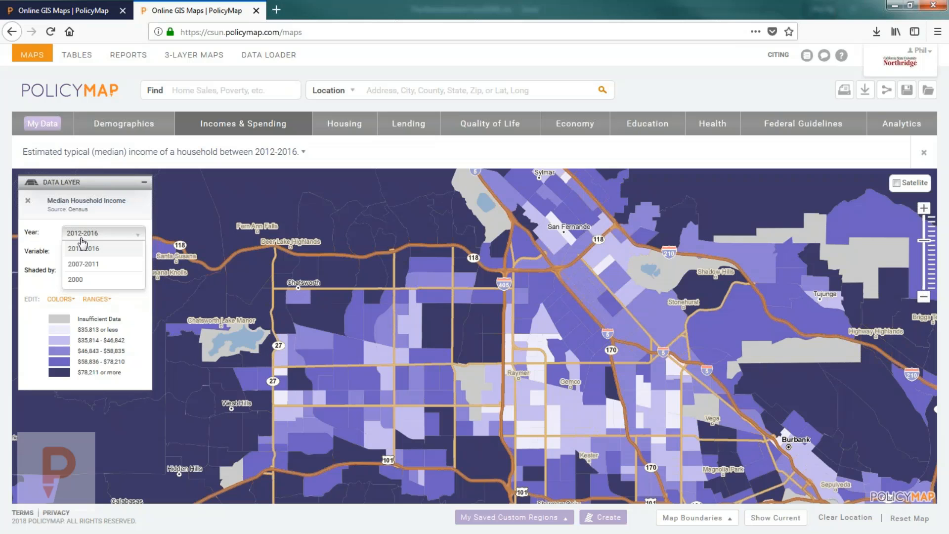
pyautogui.click(80, 280)
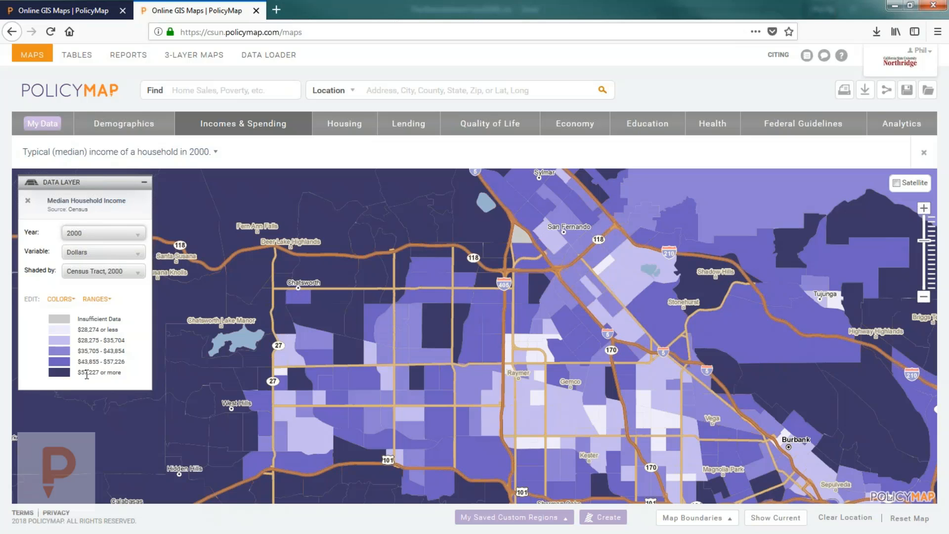
pyautogui.click(419, 389)
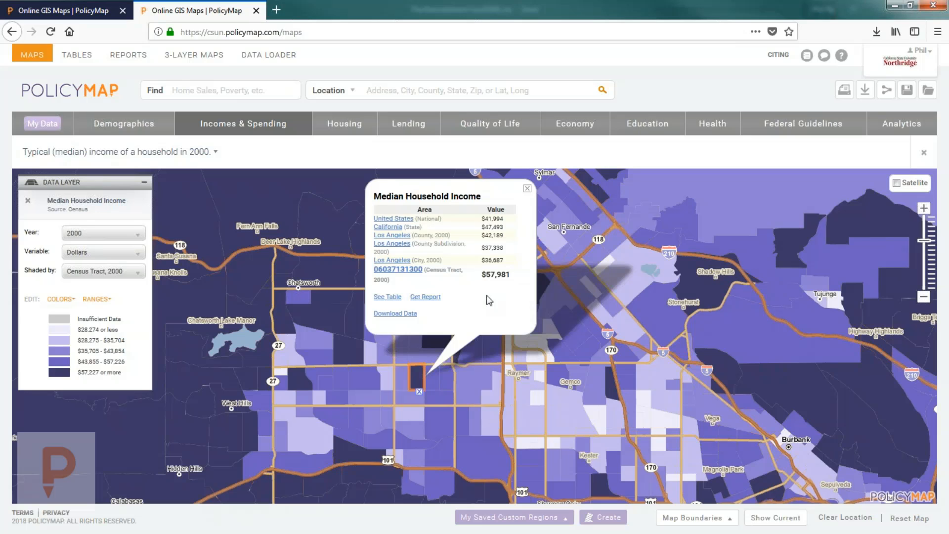
pyautogui.click(527, 188)
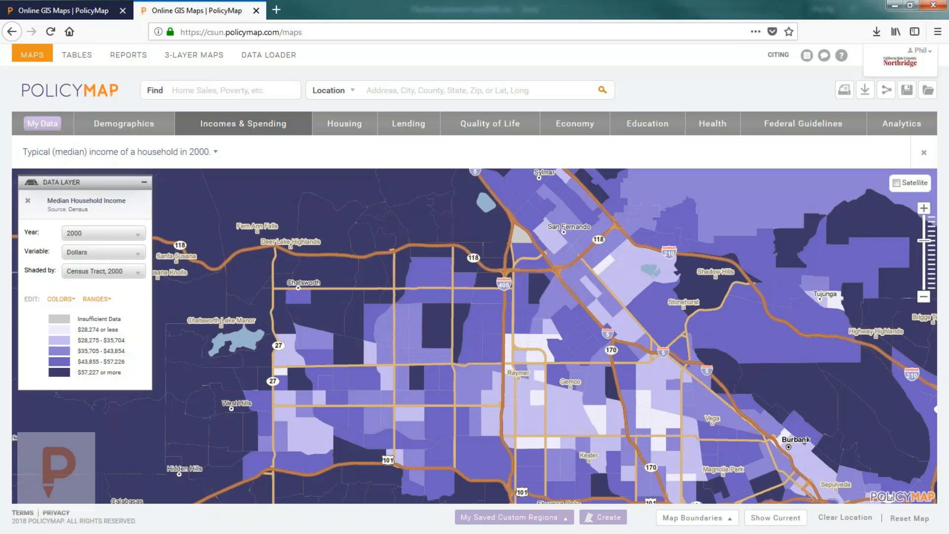
pyautogui.click(103, 233)
pyautogui.click(79, 255)
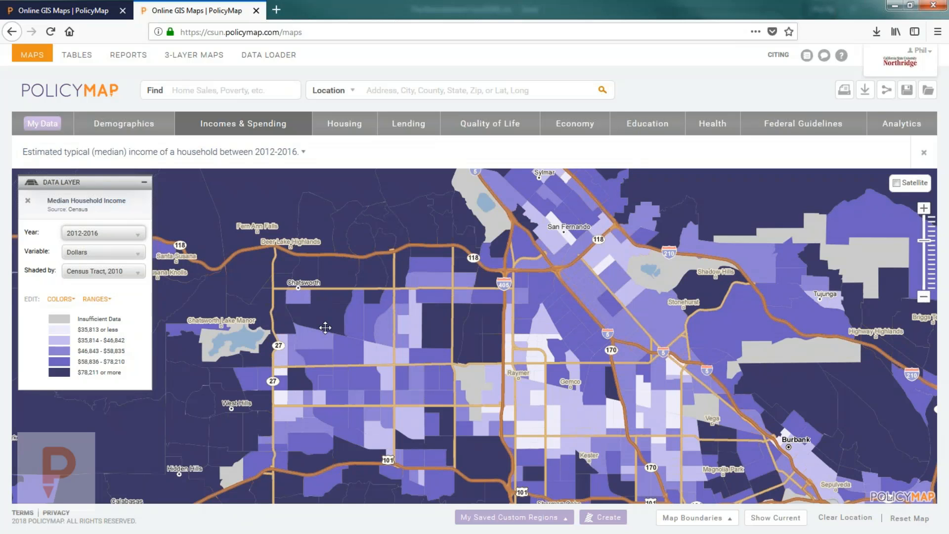
# Step: Check two tracts' 5-year percent income change, then return to median income in dollars
pyautogui.click(93, 253)
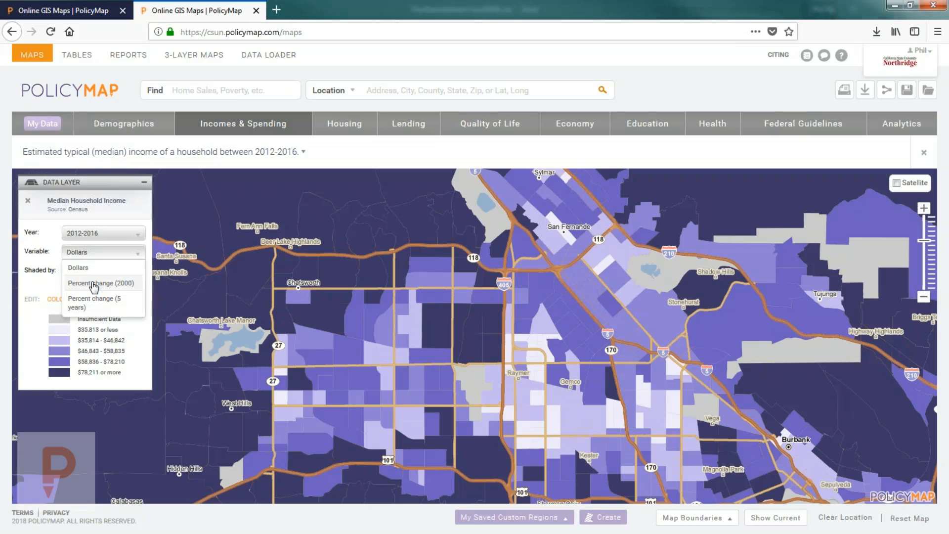
pyautogui.click(100, 308)
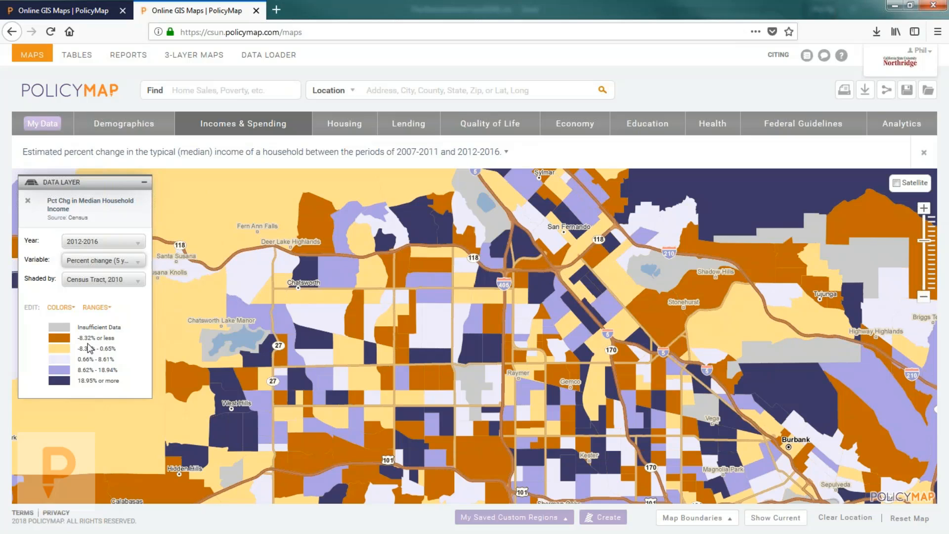
pyautogui.click(414, 357)
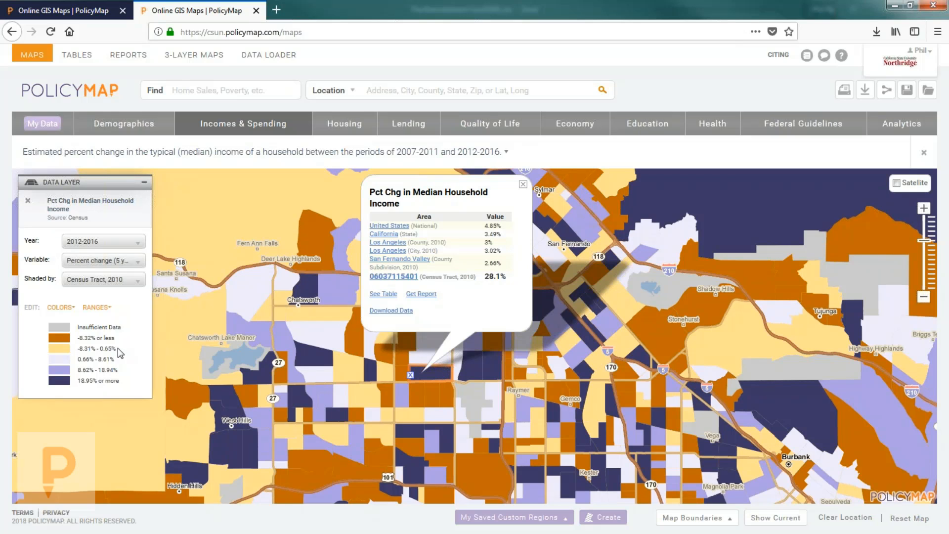
pyautogui.click(419, 407)
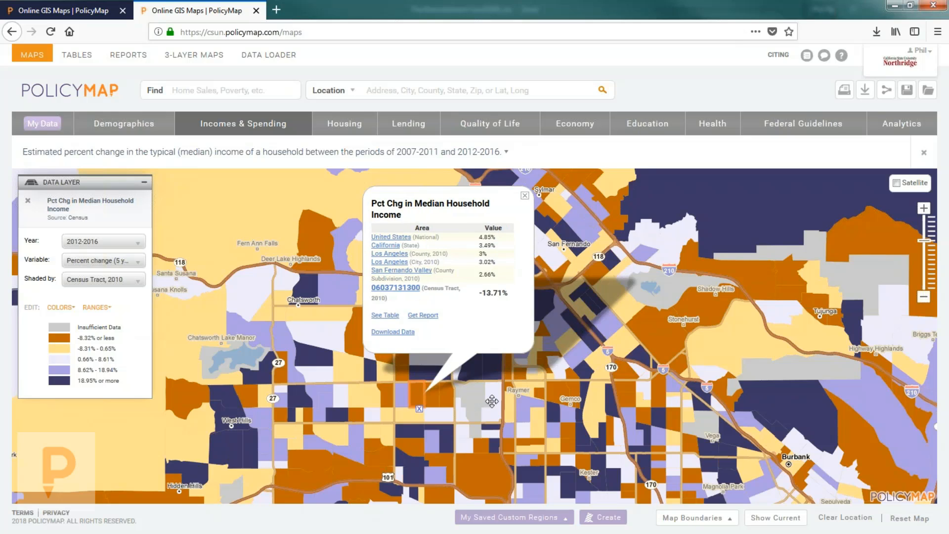
pyautogui.click(525, 195)
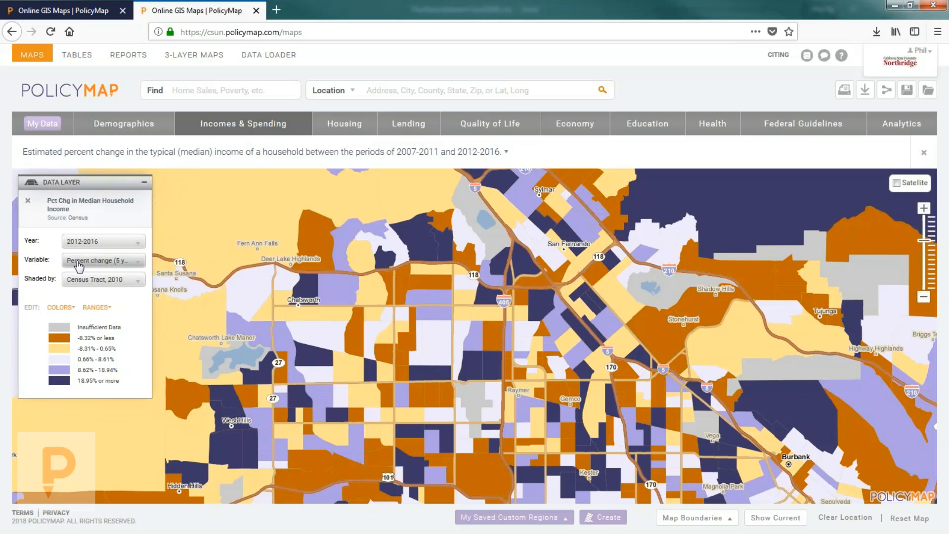
pyautogui.click(80, 266)
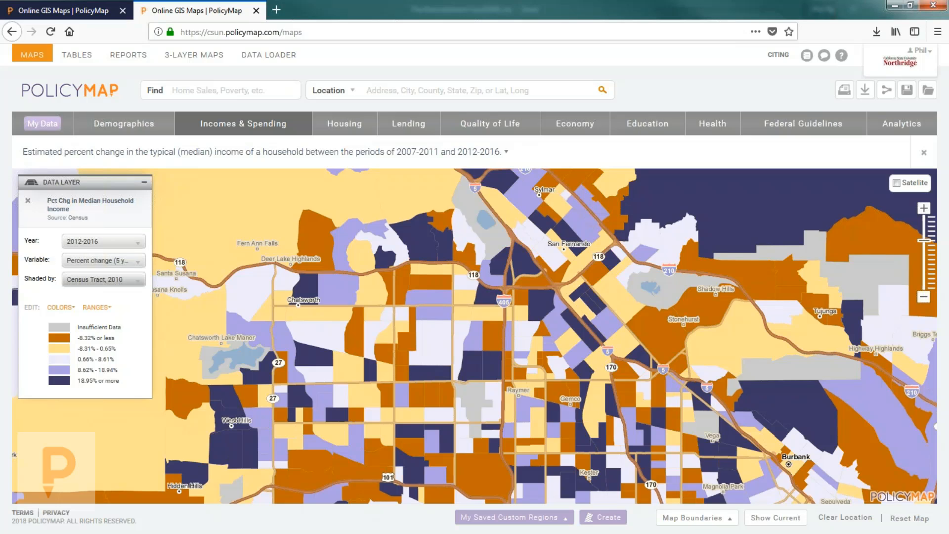
pyautogui.click(89, 279)
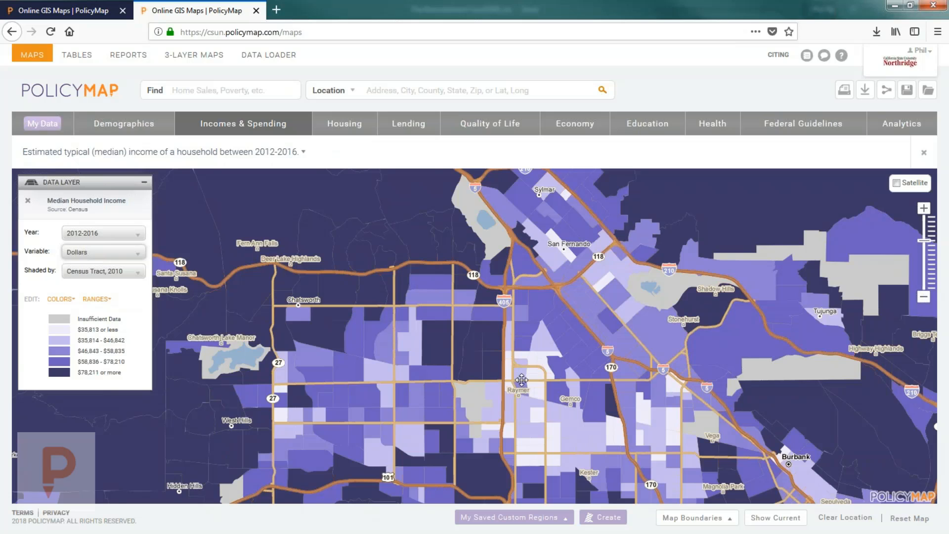
pyautogui.moveTo(518, 355); pyautogui.dragTo(551, 313)
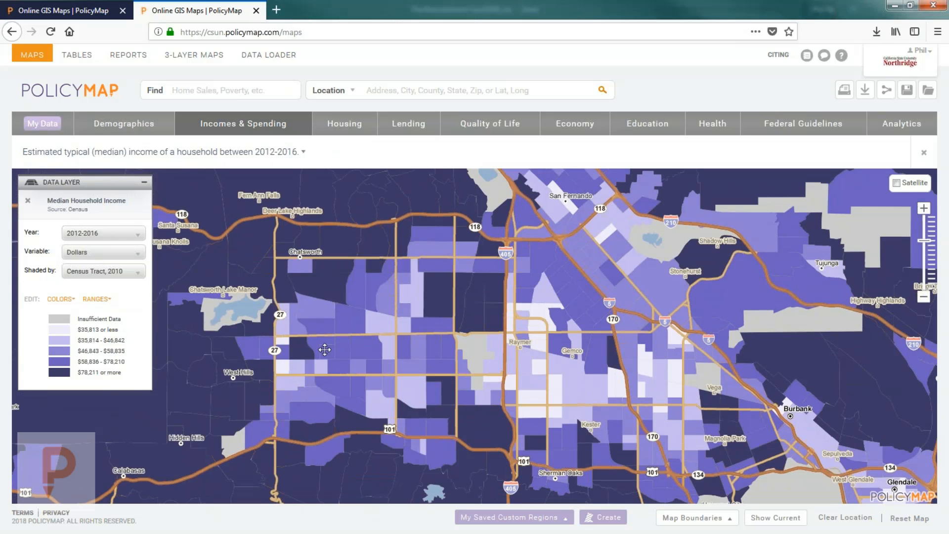
pyautogui.moveTo(620, 242); pyautogui.dragTo(611, 273)
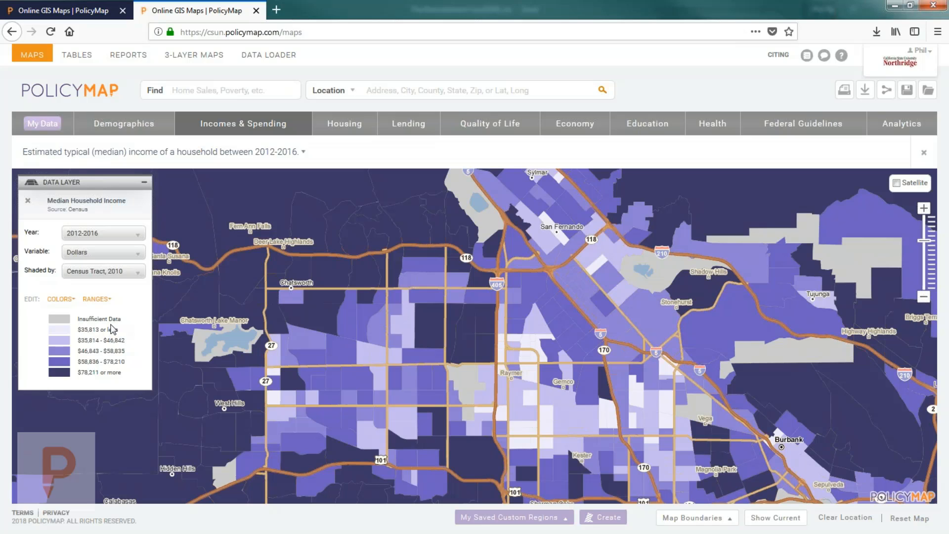
# Step: Set income range upper bounds to $20,000, $45,000, $65,000 and $100,000 and apply them
pyautogui.click(96, 300)
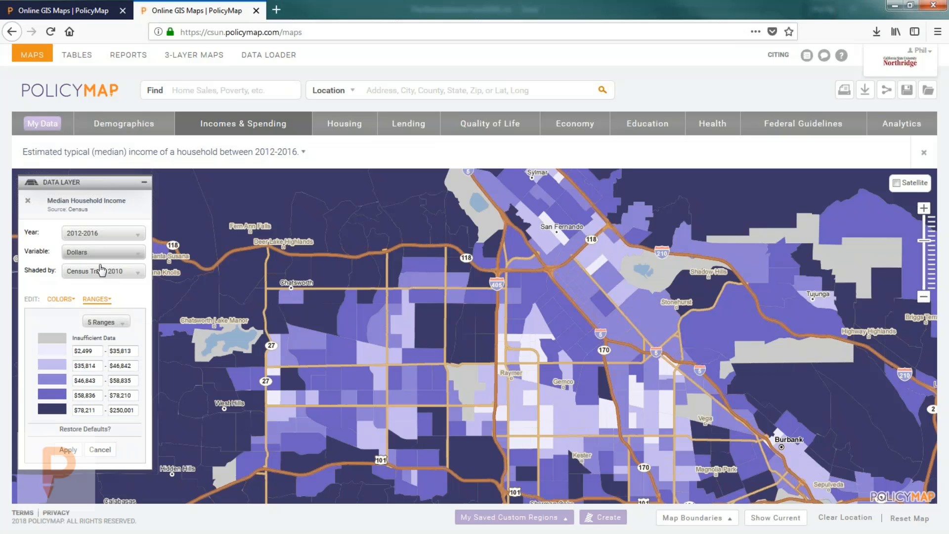
pyautogui.moveTo(136, 351); pyautogui.dragTo(83, 352)
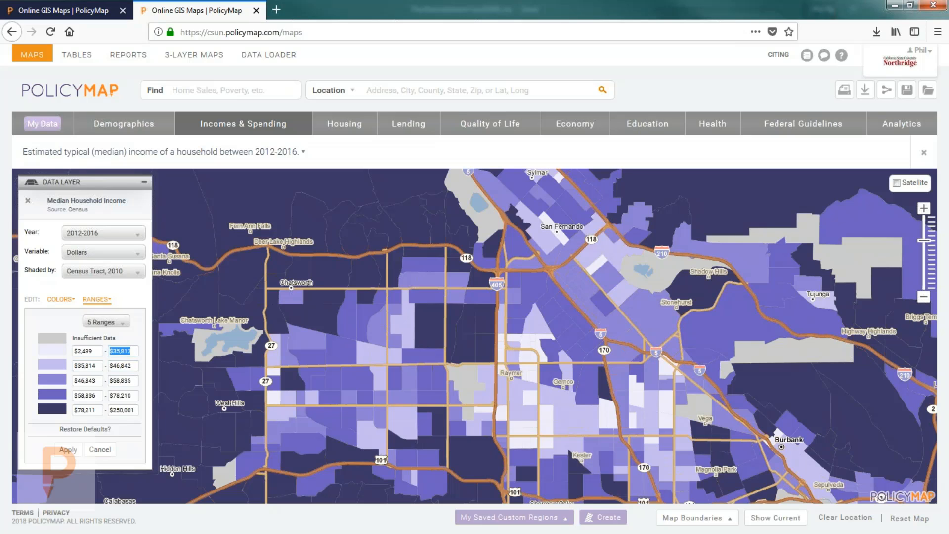
pyautogui.write('20000')
pyautogui.press('Tab')
pyautogui.press('Tab')
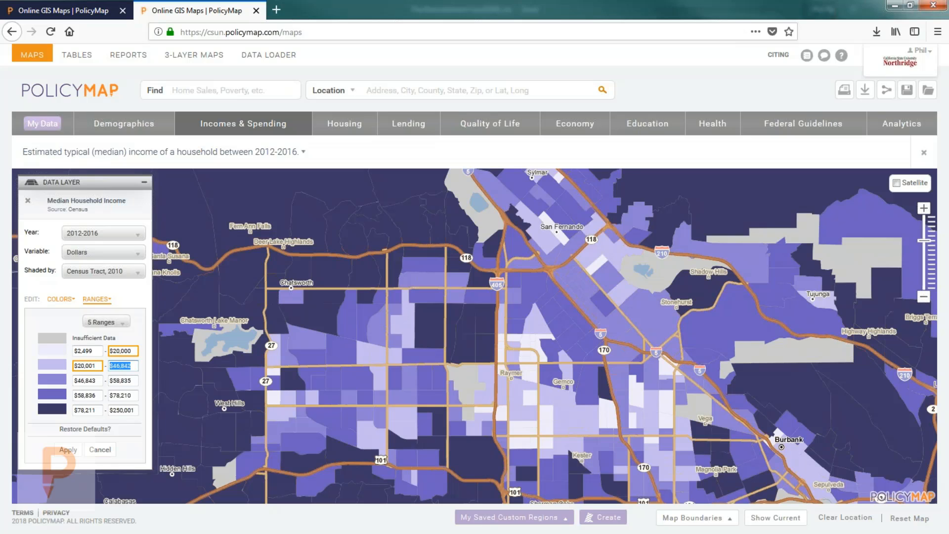
pyautogui.write('450000')
pyautogui.press('Tab')
pyautogui.press('Tab')
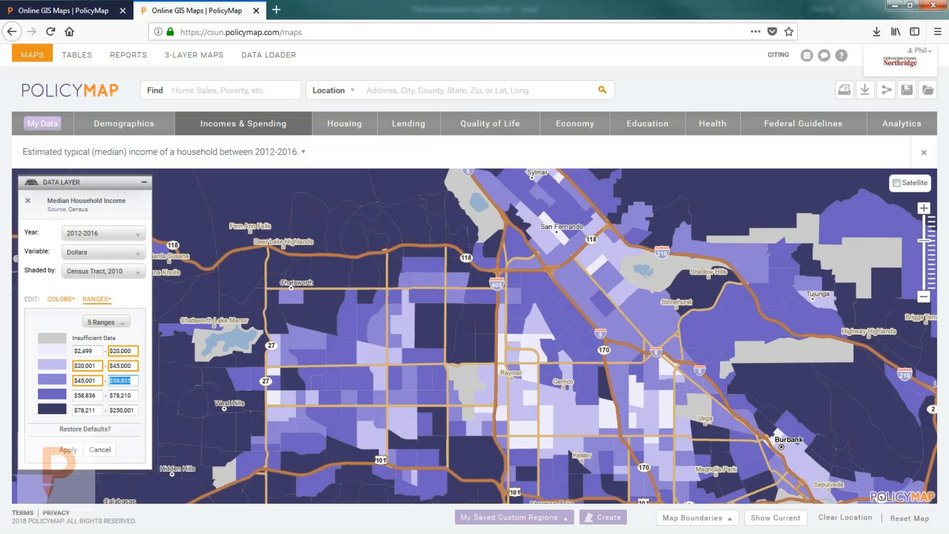
pyautogui.write('65000')
pyautogui.press('Tab')
pyautogui.press('Tab')
pyautogui.write('10000')
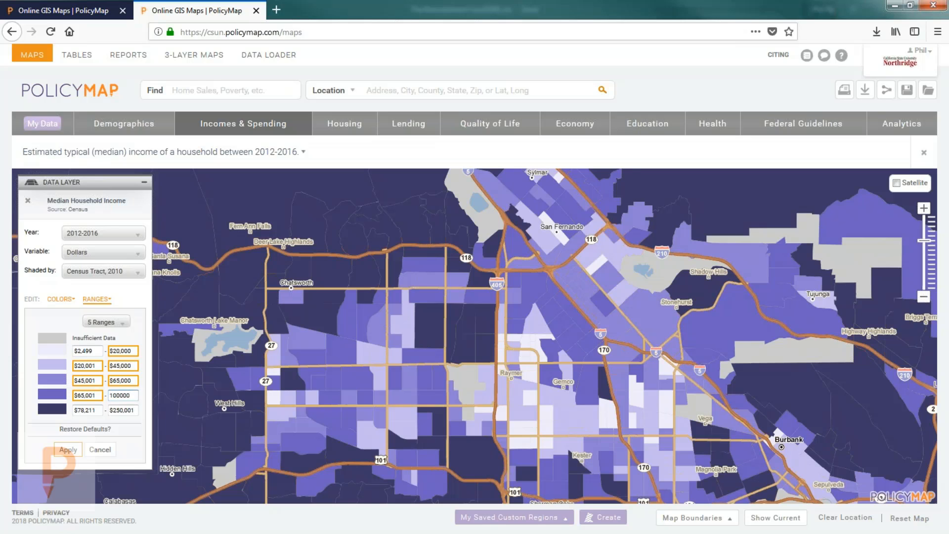
pyautogui.click(68, 449)
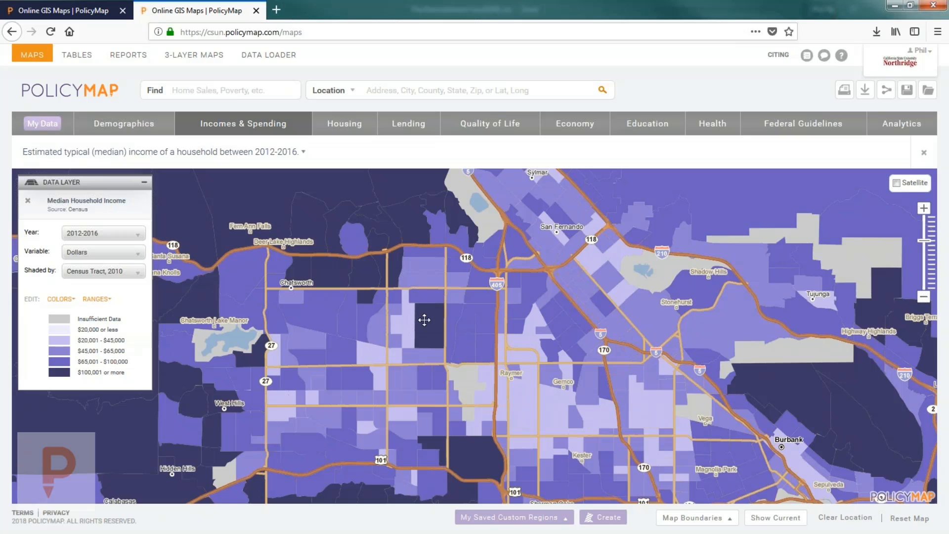
pyautogui.click(440, 328)
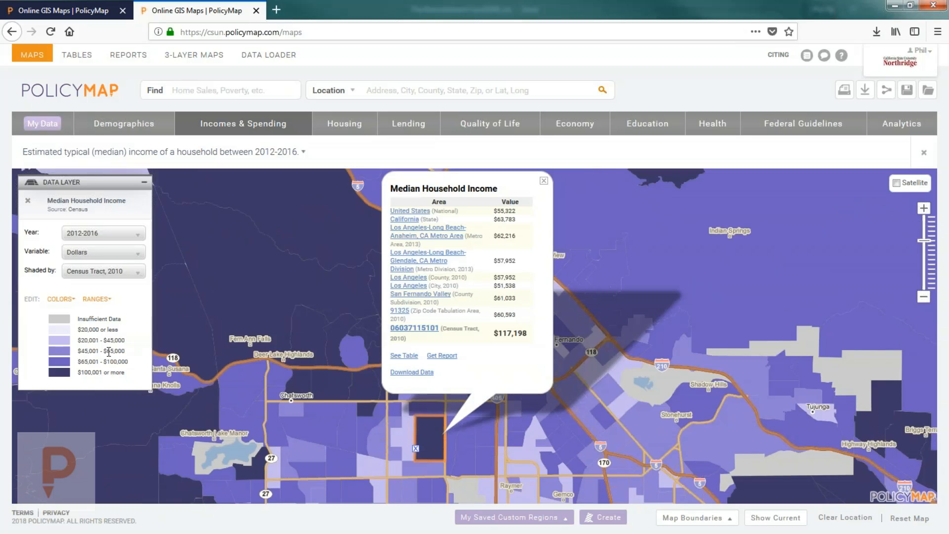
pyautogui.click(543, 181)
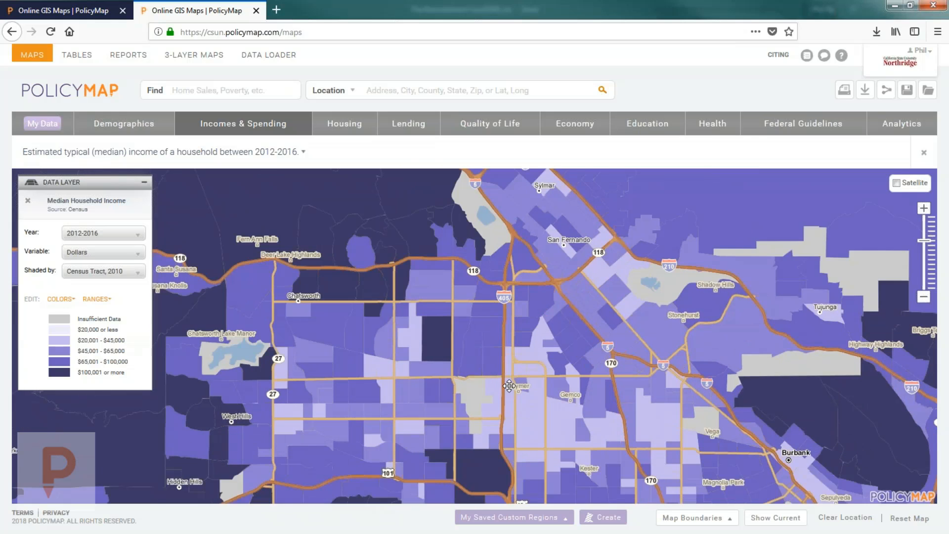
pyautogui.moveTo(504, 437); pyautogui.dragTo(511, 380)
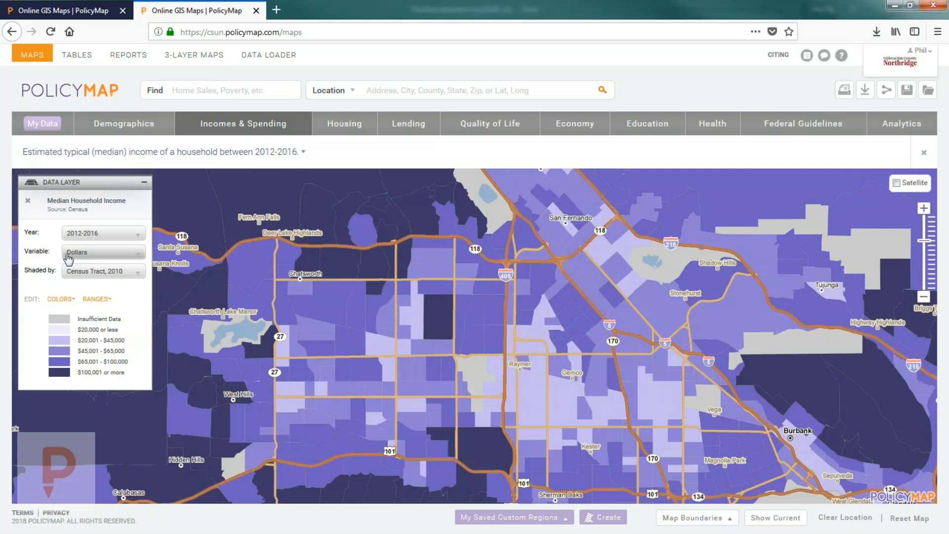
# Step: Show the 5-year percent income change with range breaks at -20%, 0%, 50% and 100%
pyautogui.click(69, 255)
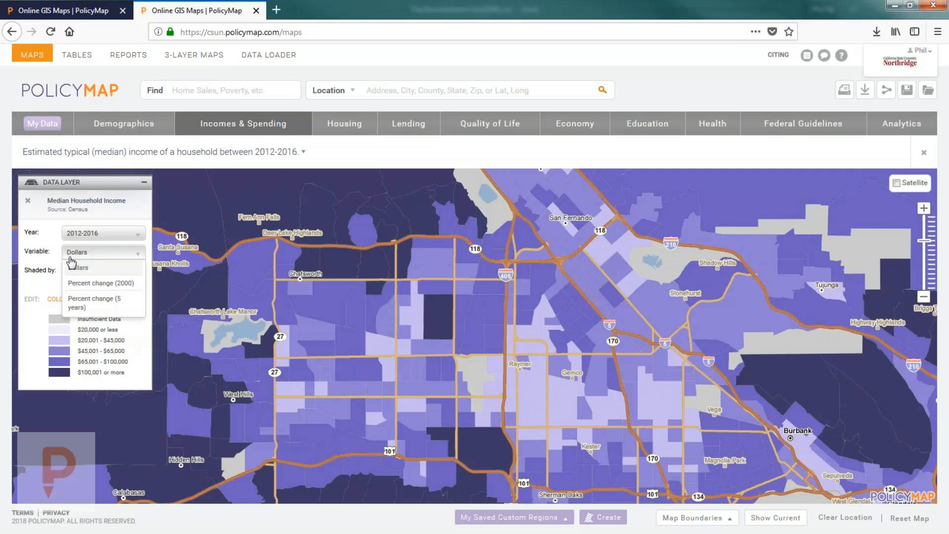
pyautogui.click(89, 302)
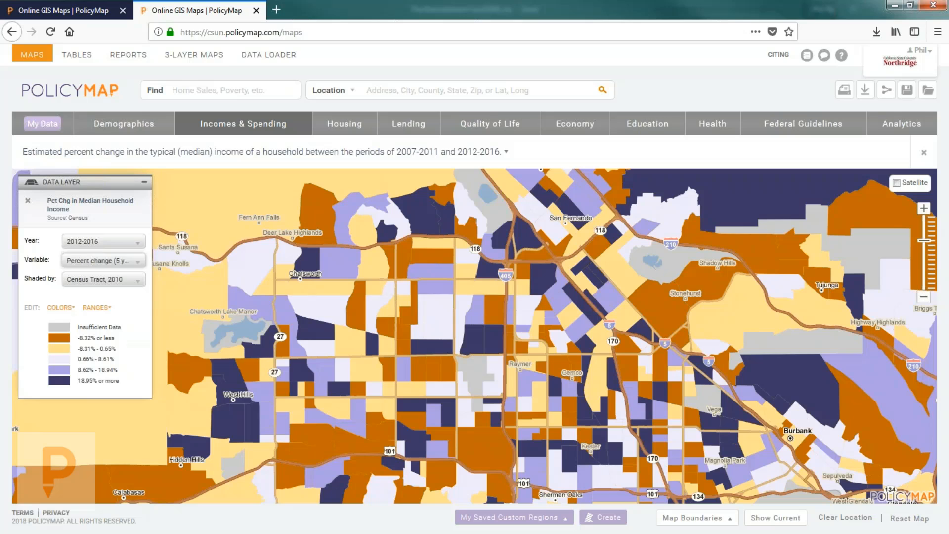
pyautogui.click(97, 307)
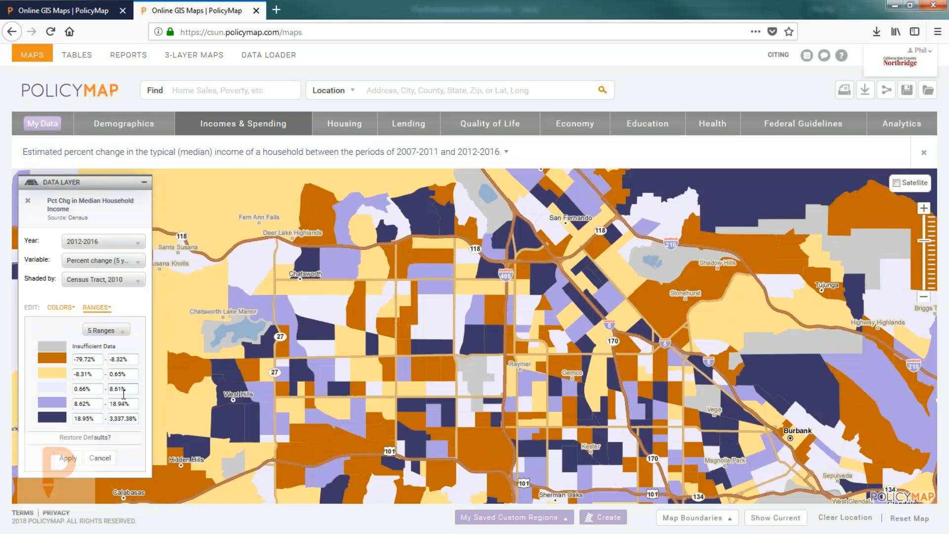
pyautogui.tripleClick(131, 403)
pyautogui.write('100')
pyautogui.tripleClick(126, 388)
pyautogui.write('50')
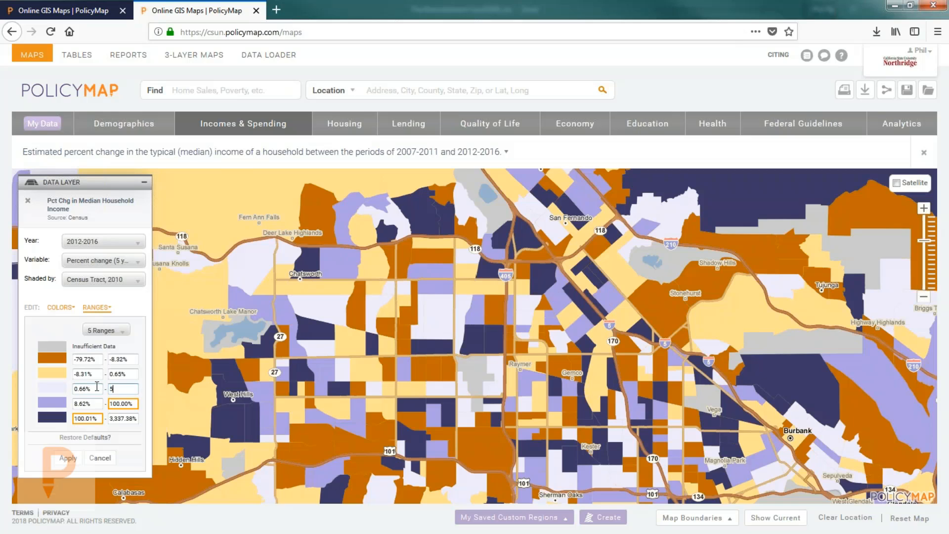
pyautogui.click(124, 375)
pyautogui.moveTo(129, 375); pyautogui.dragTo(90, 356)
pyautogui.write('0')
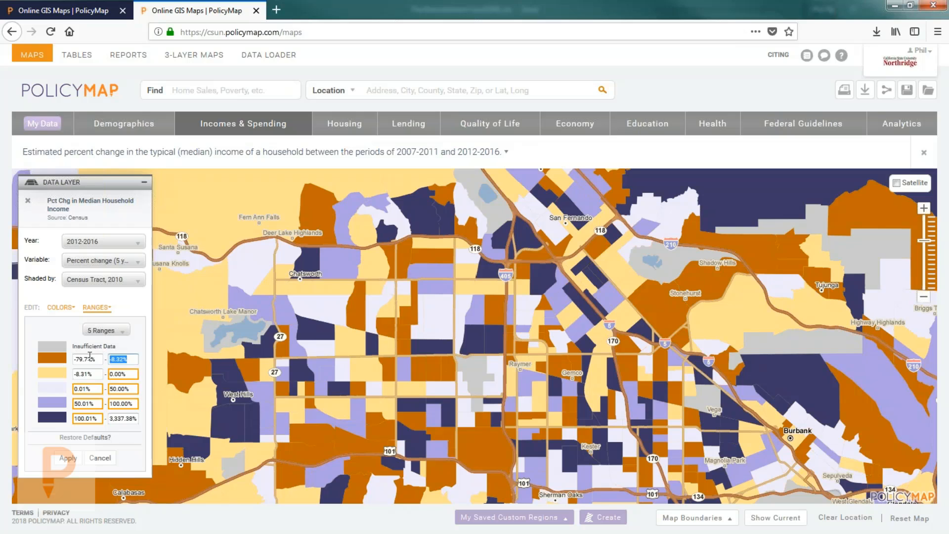
pyautogui.write('-20')
pyautogui.click(68, 458)
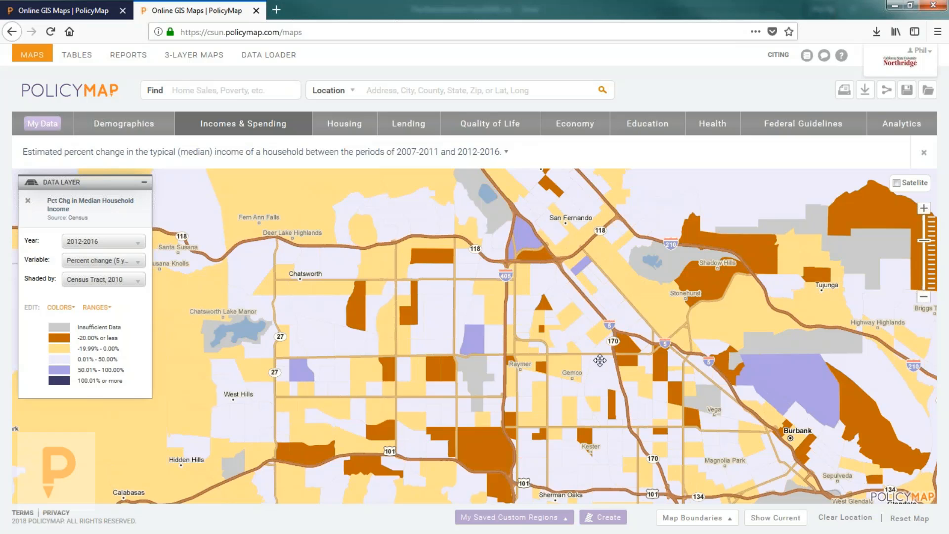
# Step: Look over the layer's range and colour settings without changes, then remove the income-change layer
pyautogui.click(95, 308)
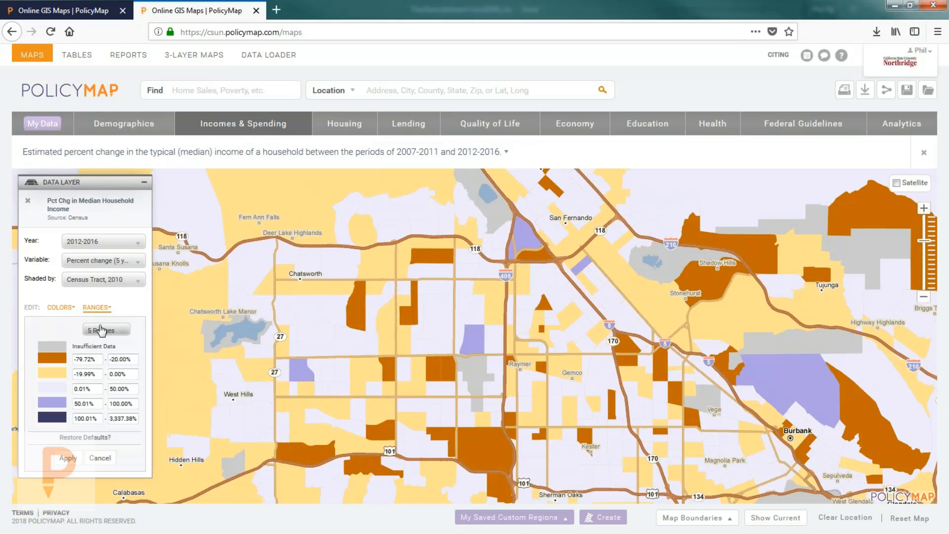
pyautogui.click(59, 311)
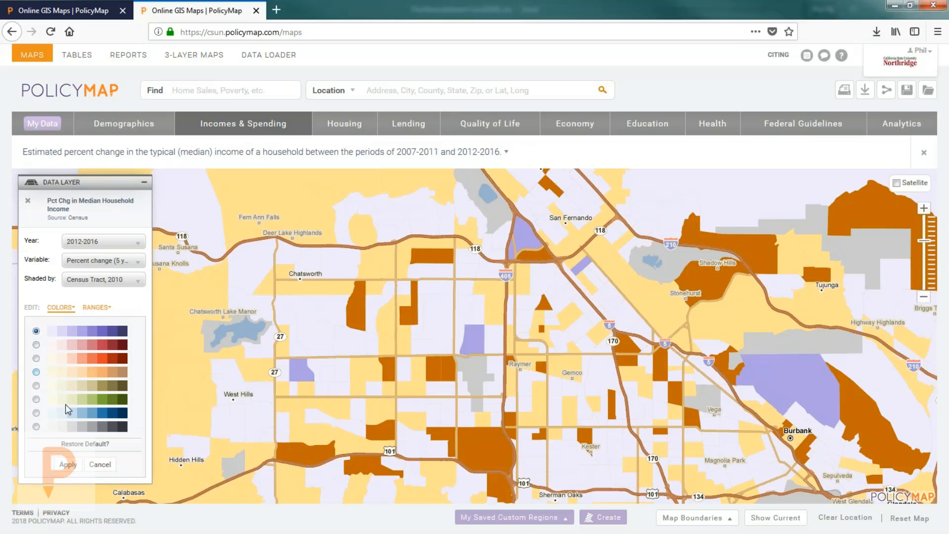
pyautogui.click(64, 312)
pyautogui.click(97, 307)
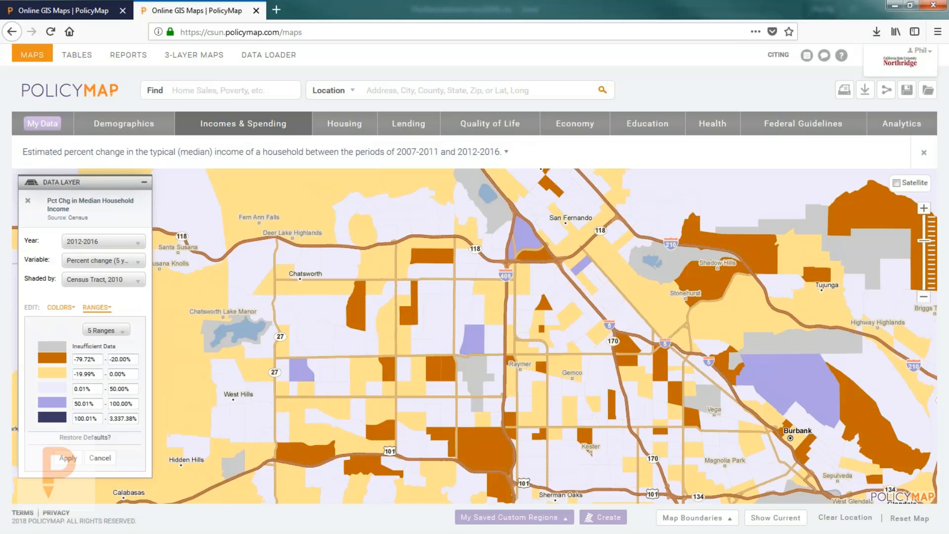
pyautogui.click(101, 307)
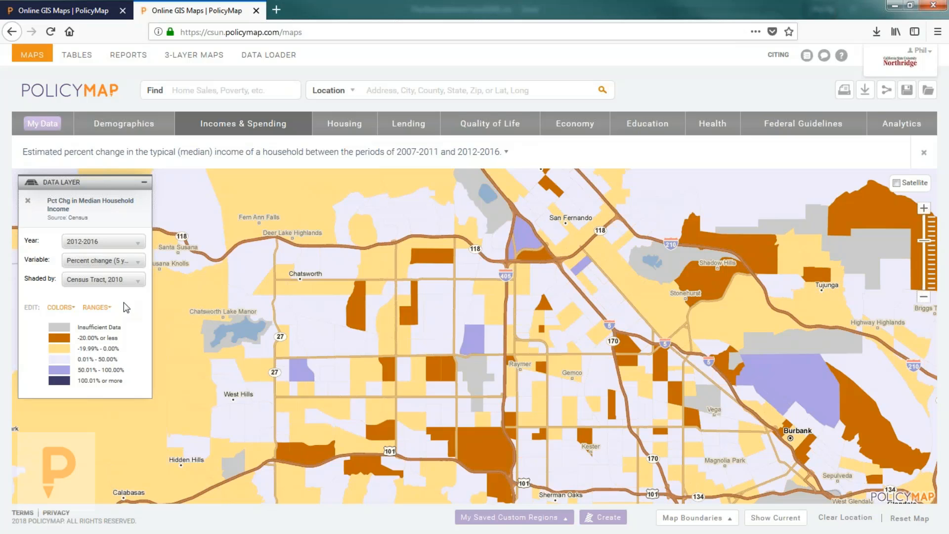
pyautogui.click(28, 202)
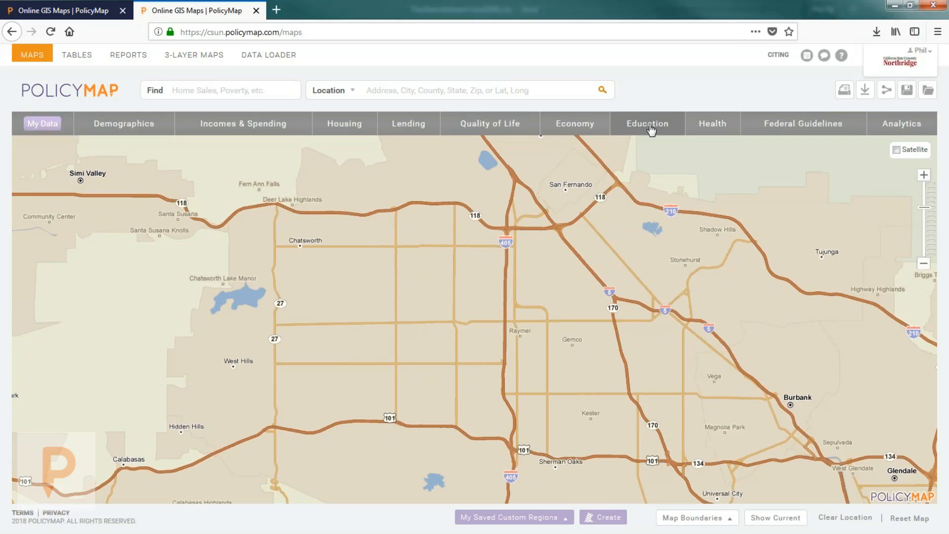
# Step: Add Public Schools: Enrollment and Demographics (NCES) points from the Education data
pyautogui.click(652, 130)
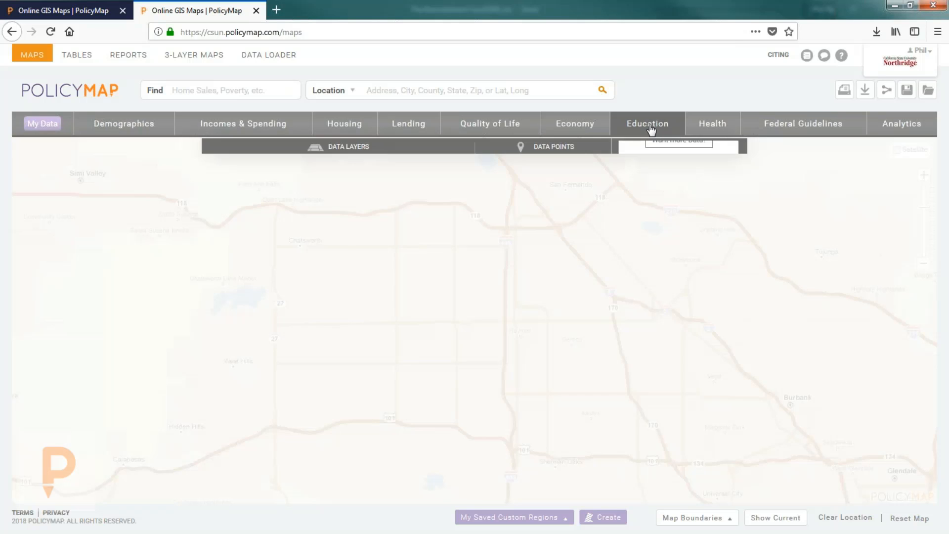
pyautogui.moveTo(536, 208)
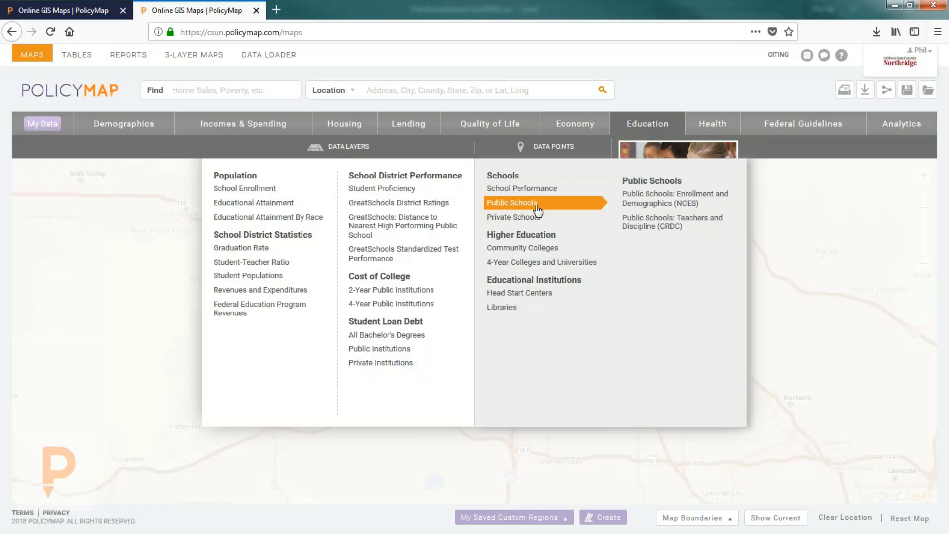
pyautogui.click(646, 201)
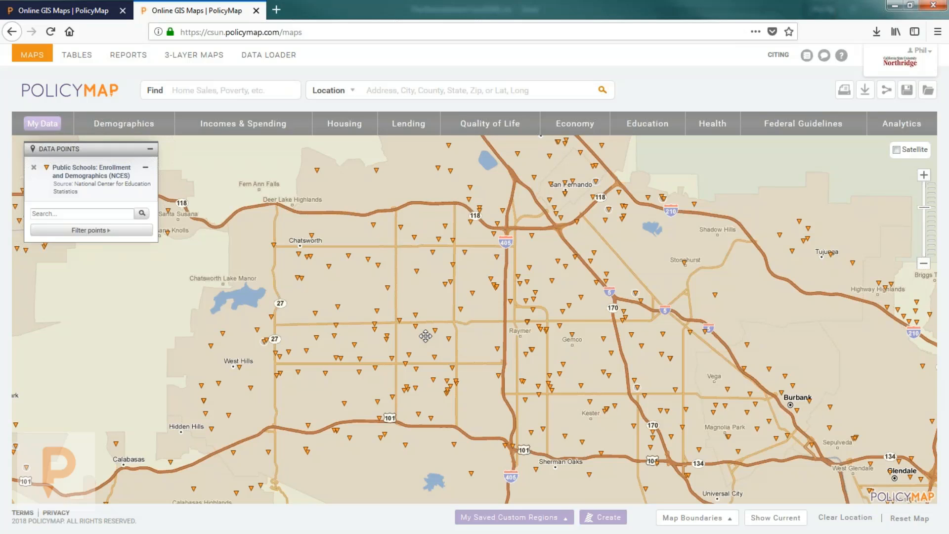
# Step: Show Parthenia Street Elementary's details and read its NCES data directory entry, then close that tab
pyautogui.moveTo(443, 312); pyautogui.dragTo(441, 315)
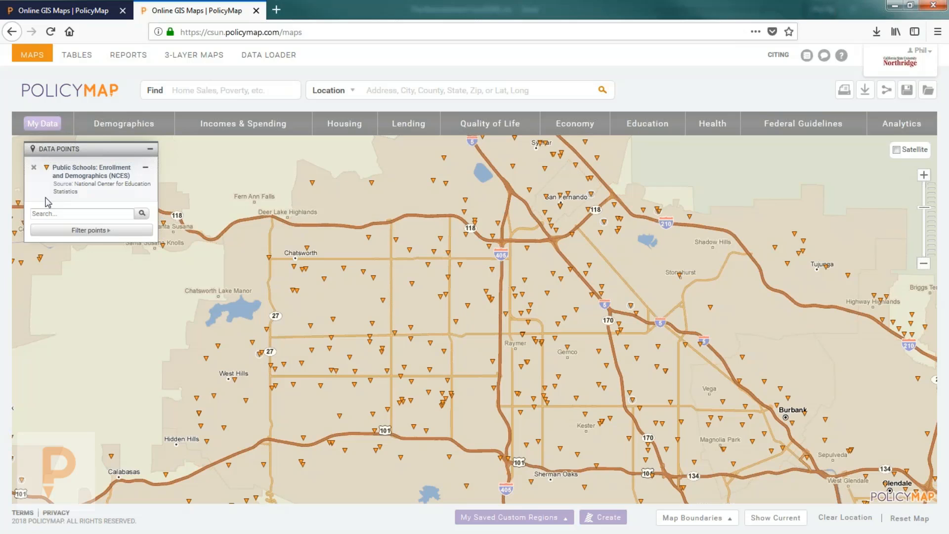
pyautogui.click(456, 321)
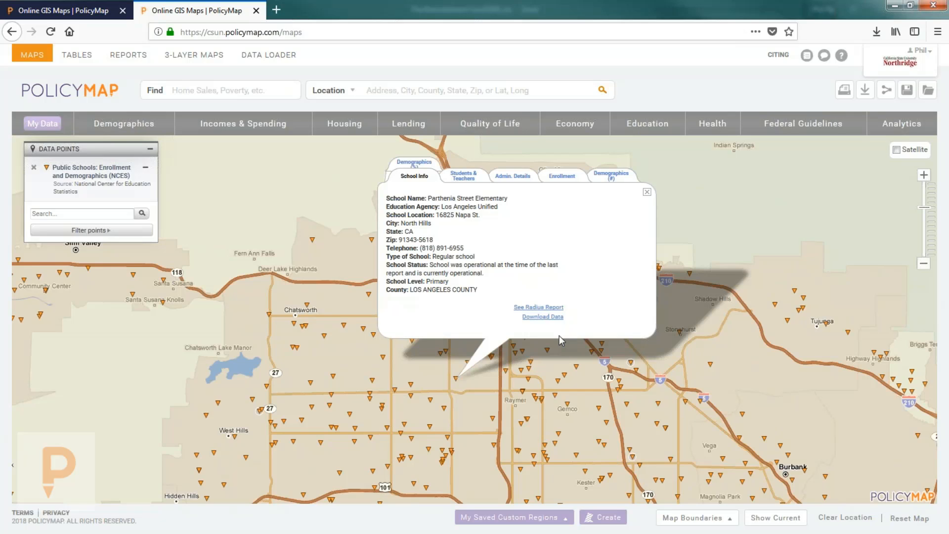
pyautogui.click(88, 186)
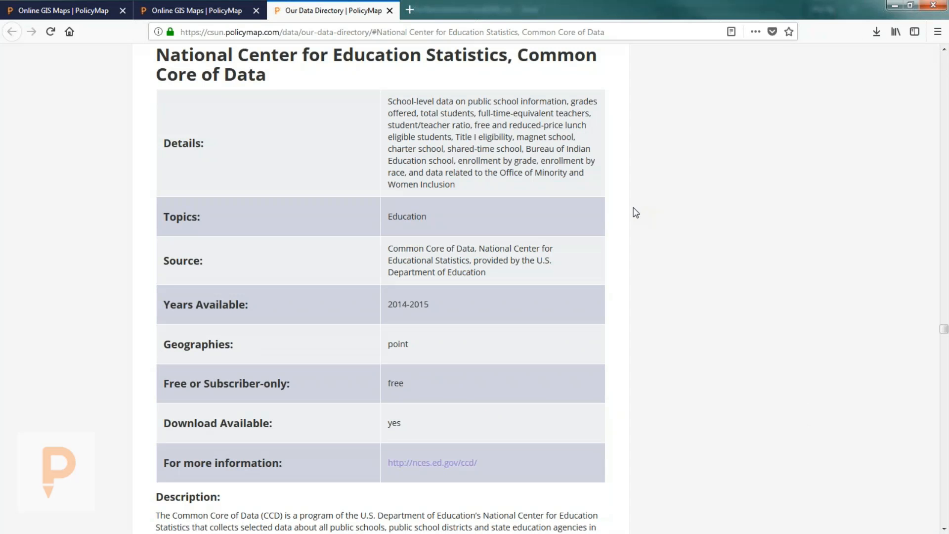
pyautogui.scroll(-3, 632, 291)
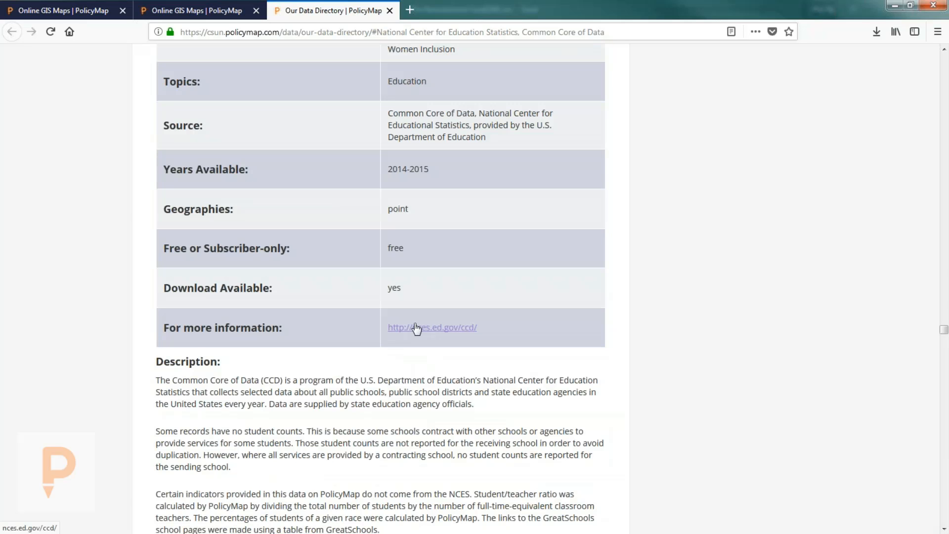
pyautogui.scroll(-6, 154, 314)
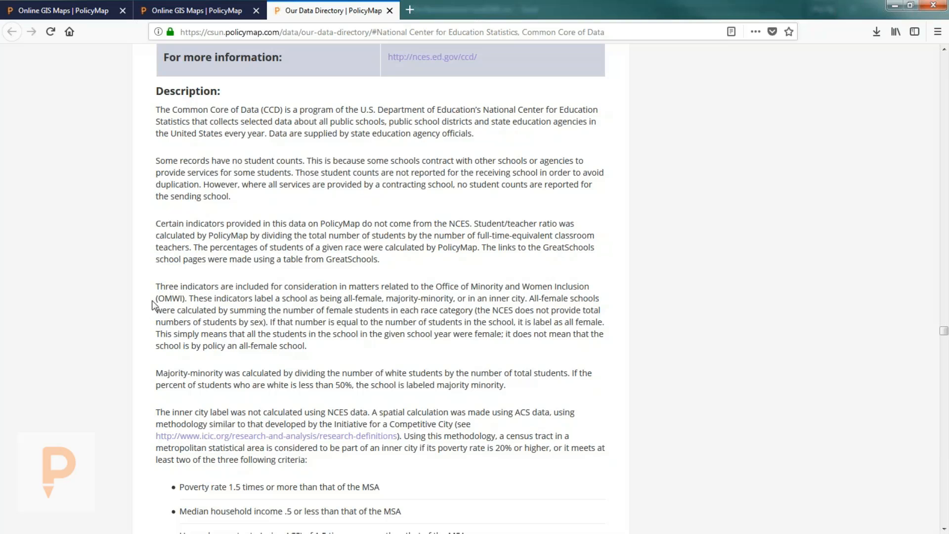
pyautogui.click(389, 10)
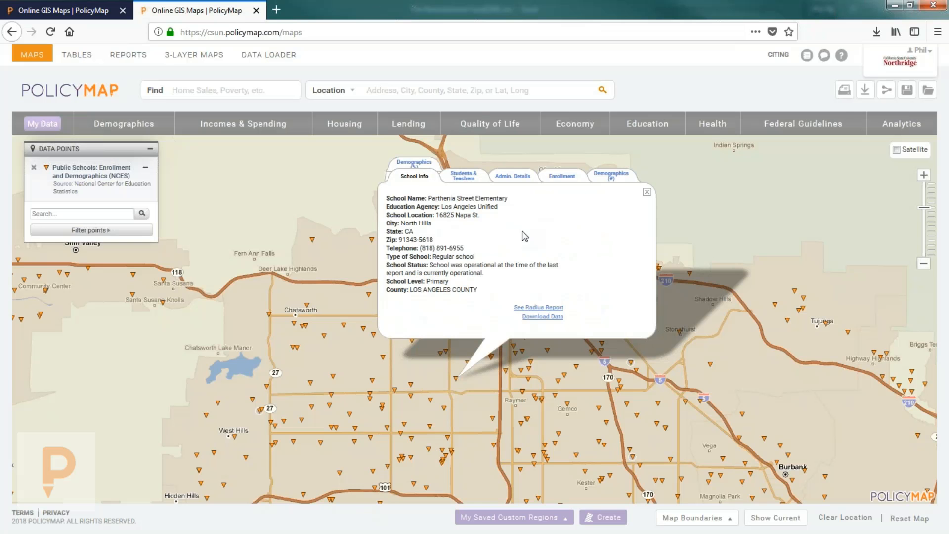
# Step: Review Cohasset Street Elementary's students and teachers, per-grade enrollment and race/ethnicity figures, then close the popup
pyautogui.click(493, 416)
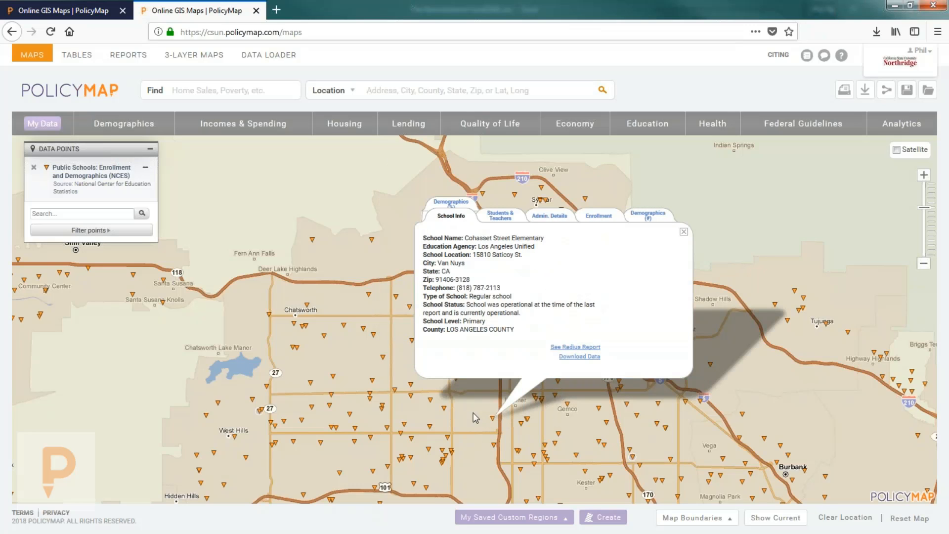
pyautogui.click(505, 224)
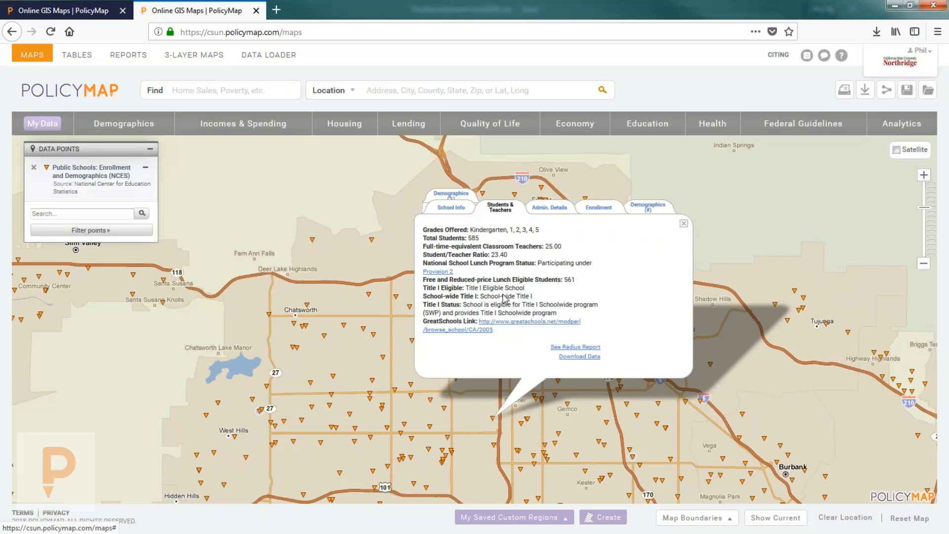
pyautogui.click(583, 211)
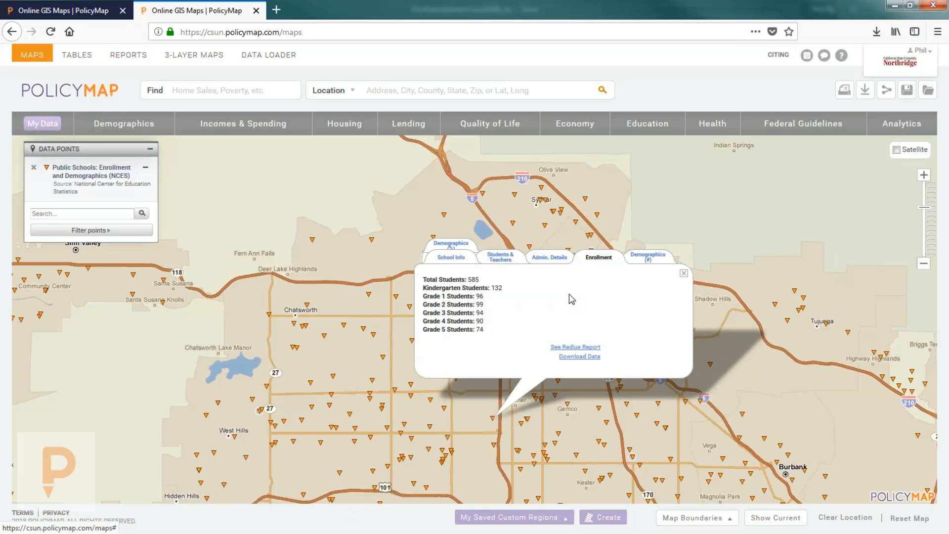
pyautogui.click(643, 258)
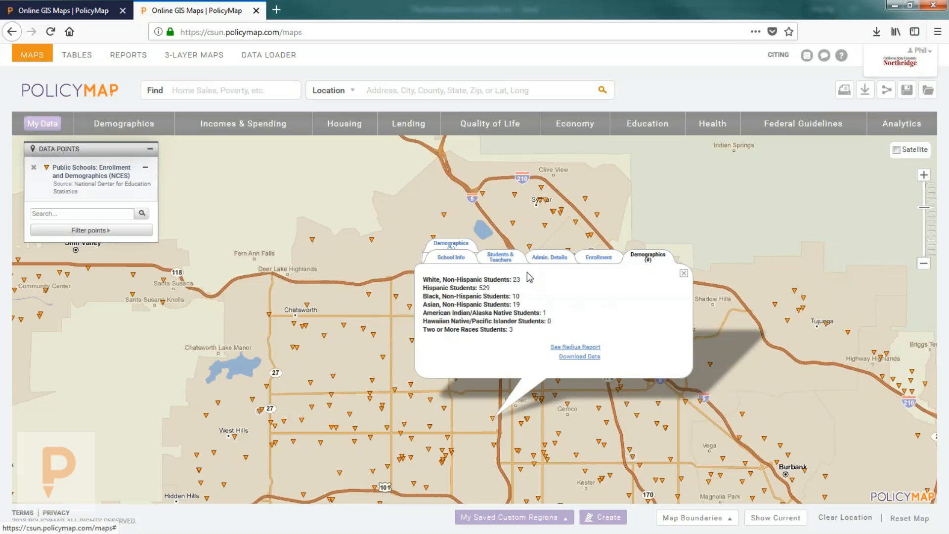
pyautogui.click(451, 243)
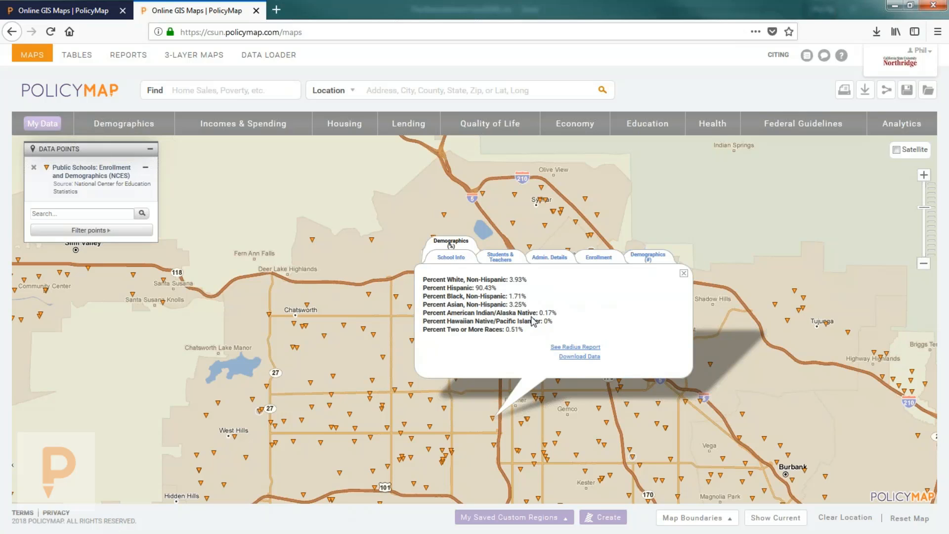
pyautogui.click(510, 258)
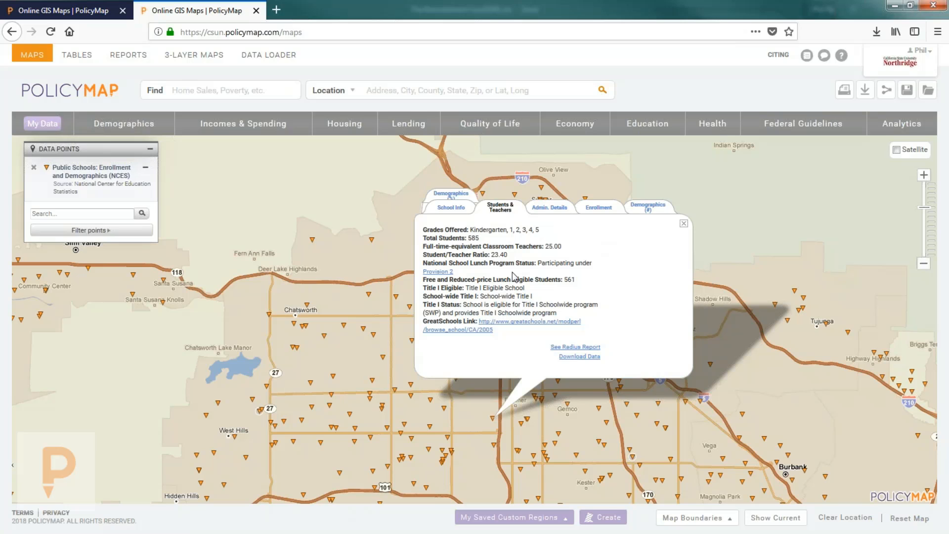
pyautogui.click(684, 223)
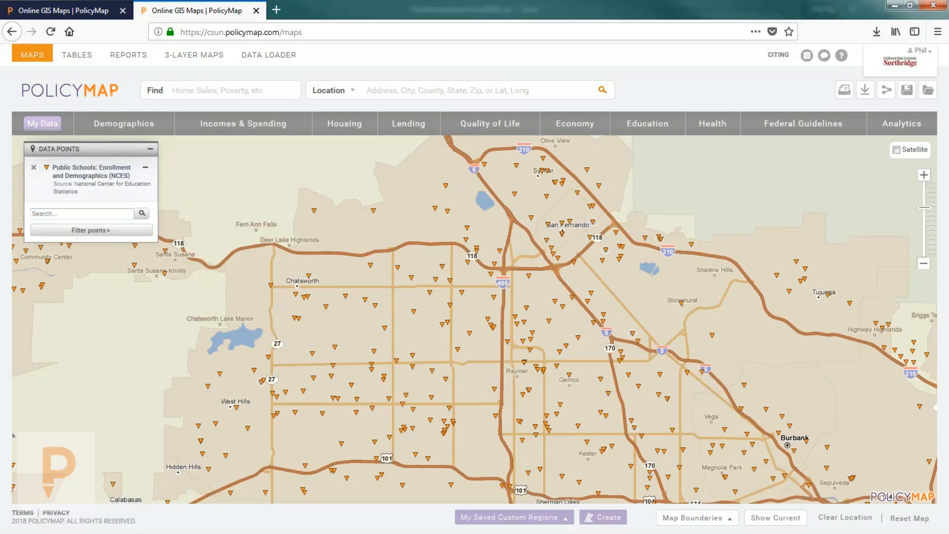
# Step: Filter the school points by Level to show only Middle schools
pyautogui.click(119, 232)
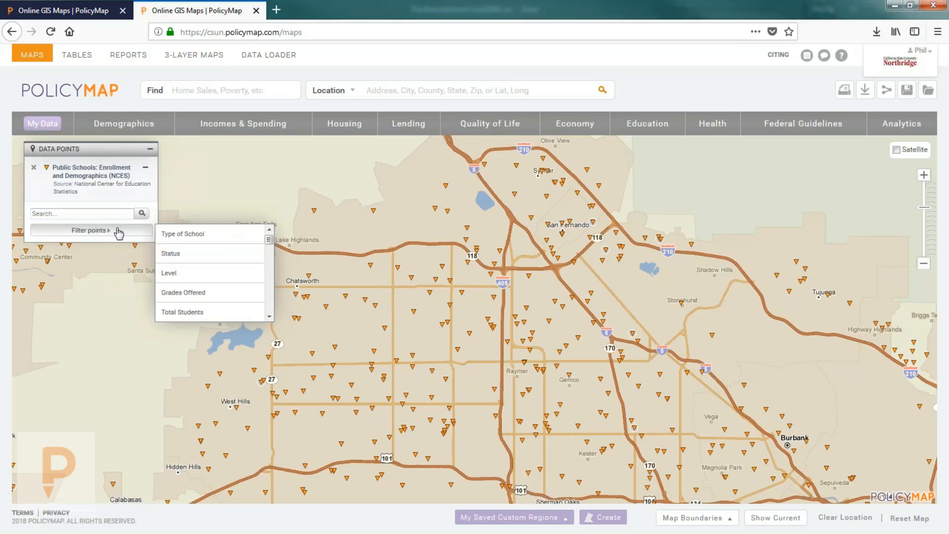
pyautogui.moveTo(226, 240)
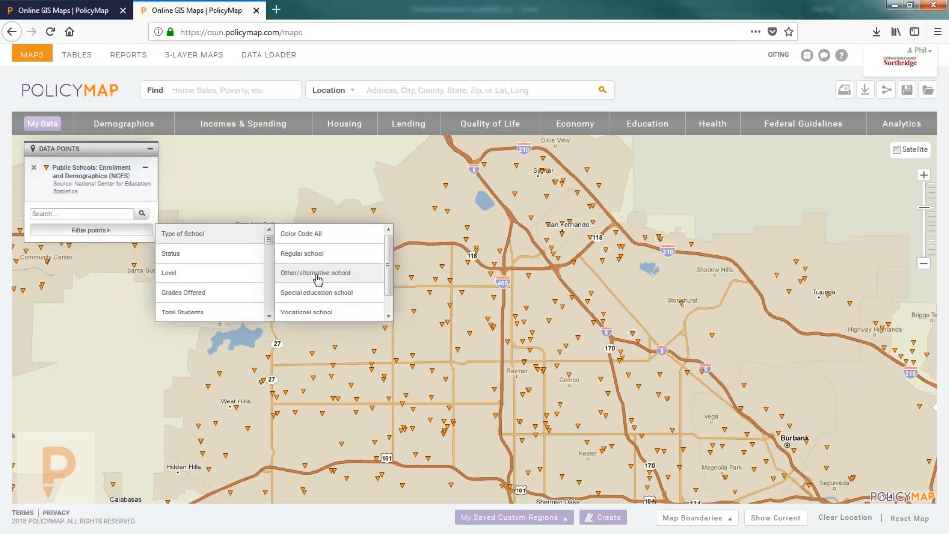
pyautogui.moveTo(219, 279)
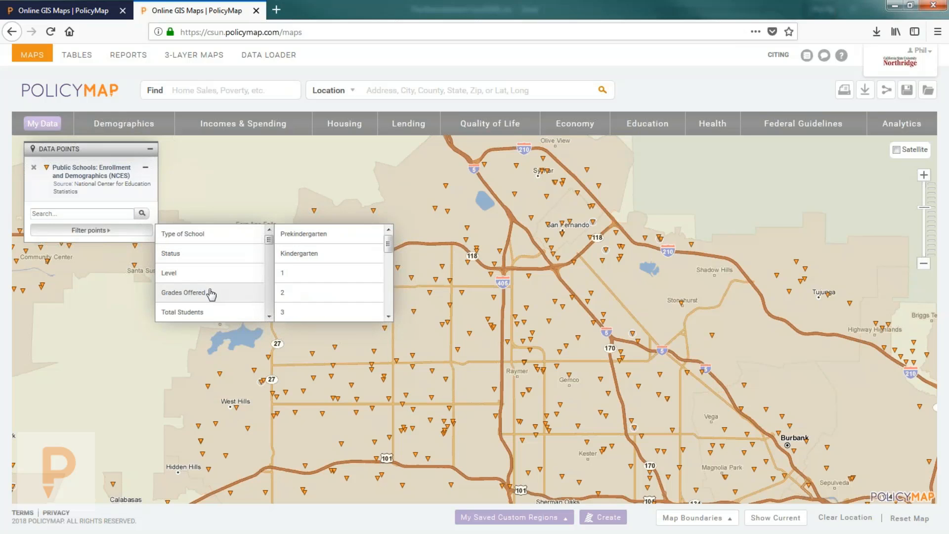
pyautogui.scroll(-2, 211, 291)
pyautogui.scroll(-1, 200, 269)
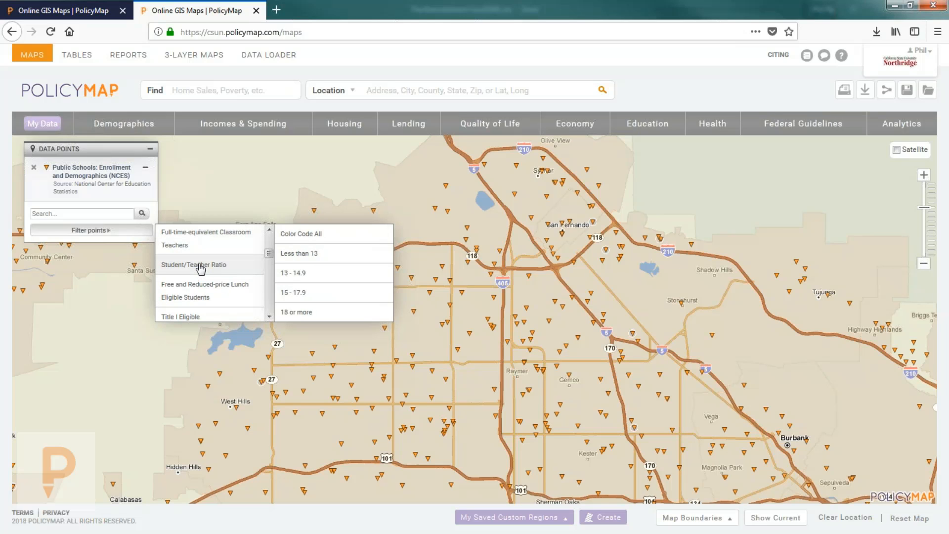
pyautogui.scroll(-1, 200, 269)
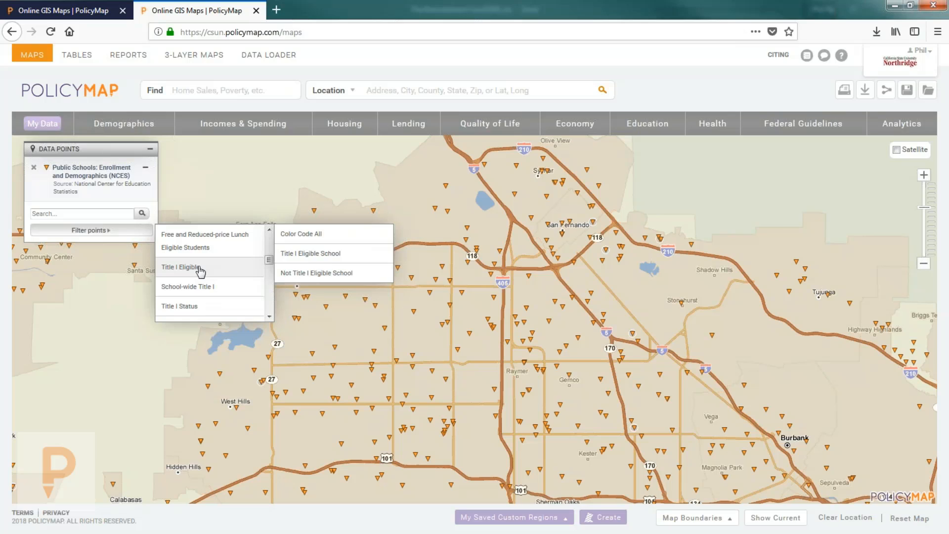
pyautogui.scroll(-3, 199, 270)
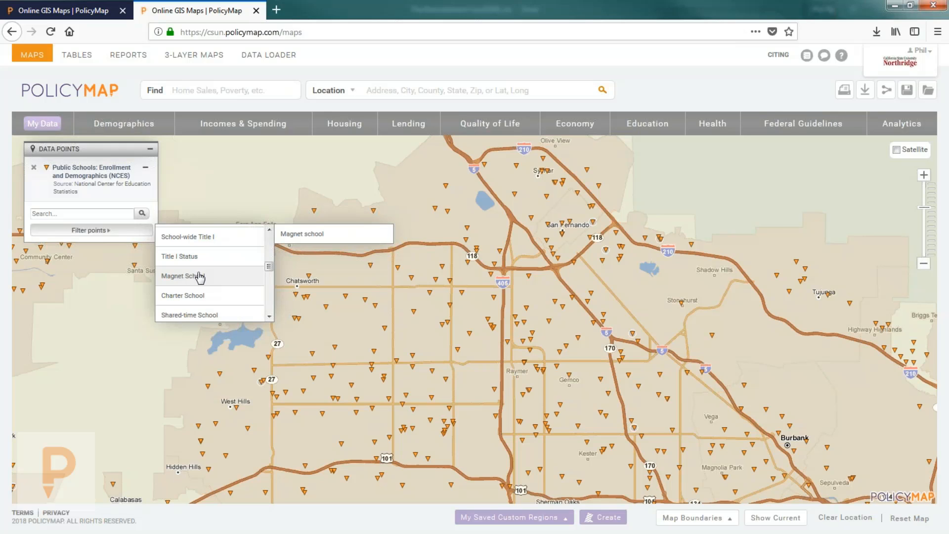
pyautogui.scroll(5, 200, 277)
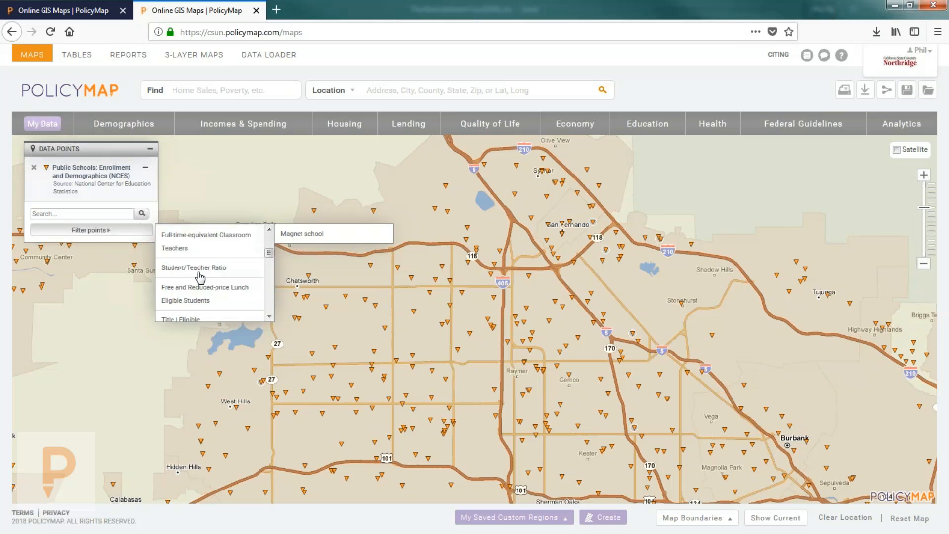
pyautogui.scroll(2, 197, 251)
pyautogui.moveTo(247, 273)
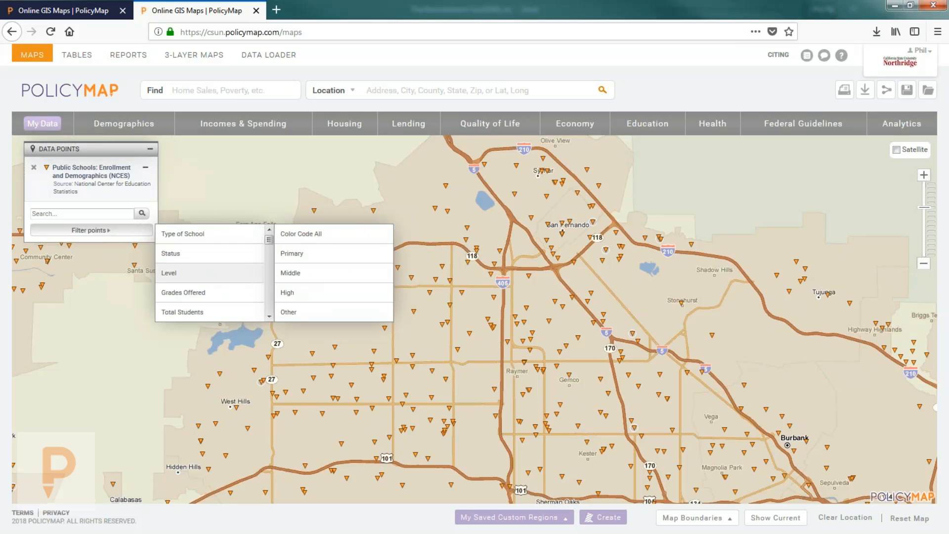
pyautogui.click(292, 273)
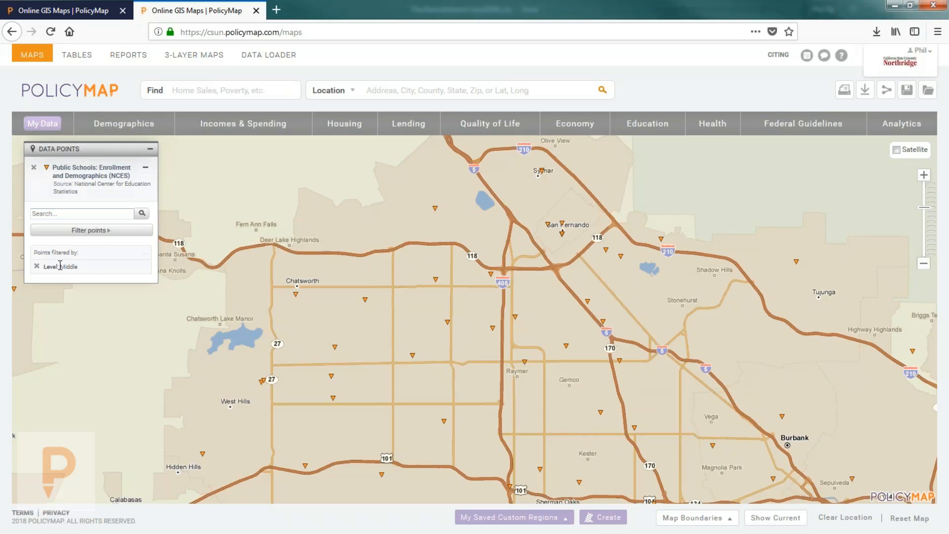
# Step: Add a Level: High filter and keep only schools with fewer than 250 students
pyautogui.click(98, 232)
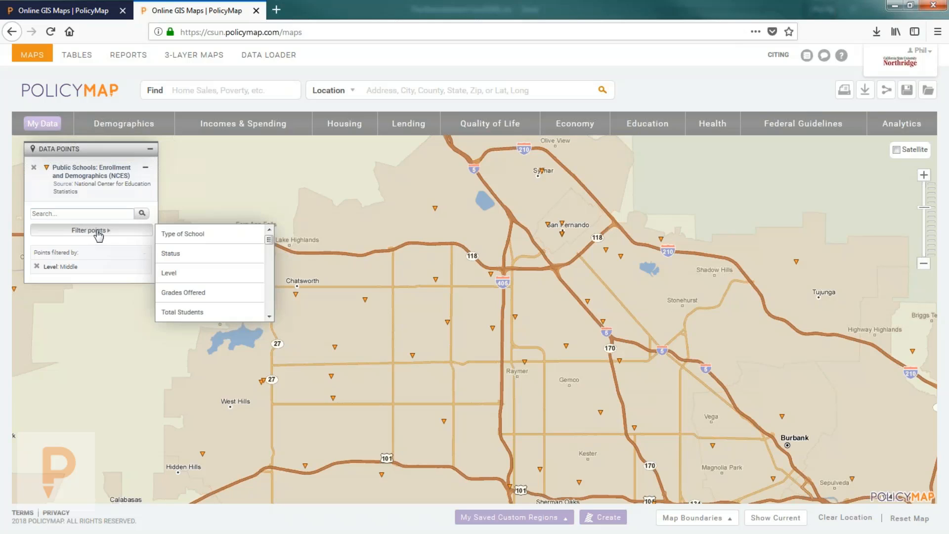
pyautogui.moveTo(191, 273)
pyautogui.click(296, 292)
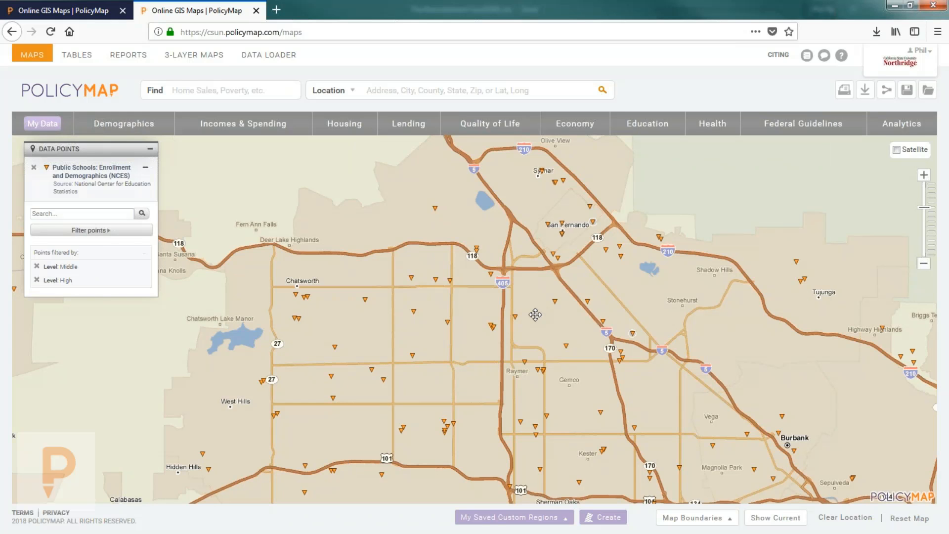
pyautogui.click(94, 232)
pyautogui.moveTo(208, 312)
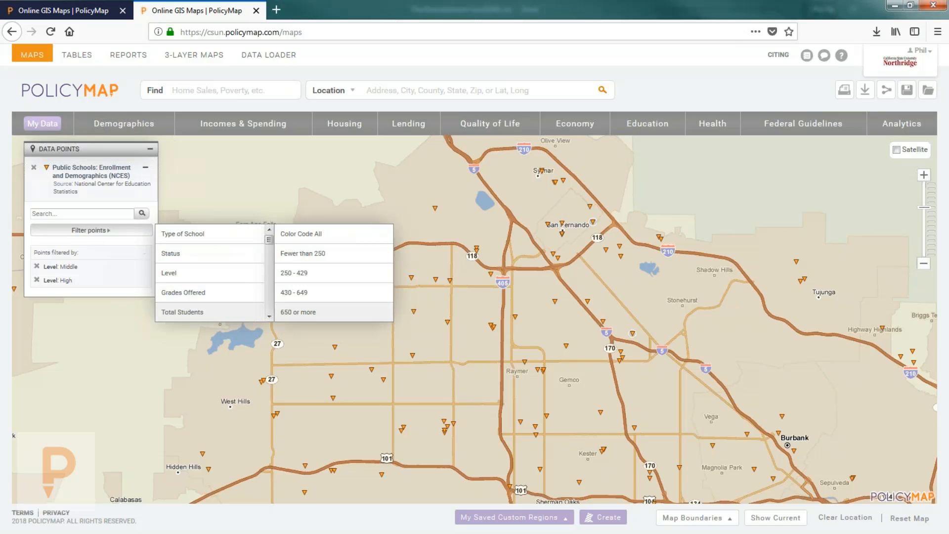
pyautogui.click(315, 254)
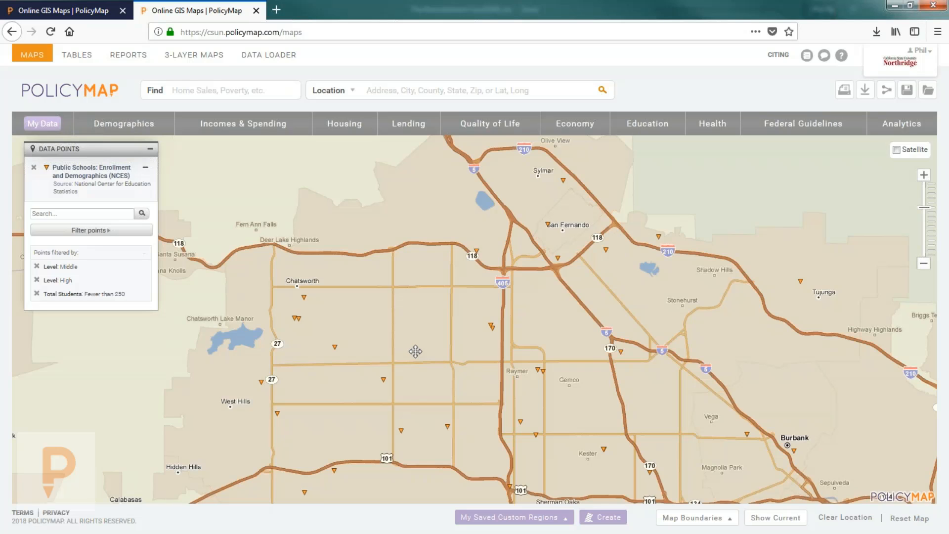
pyautogui.moveTo(416, 351); pyautogui.dragTo(413, 321)
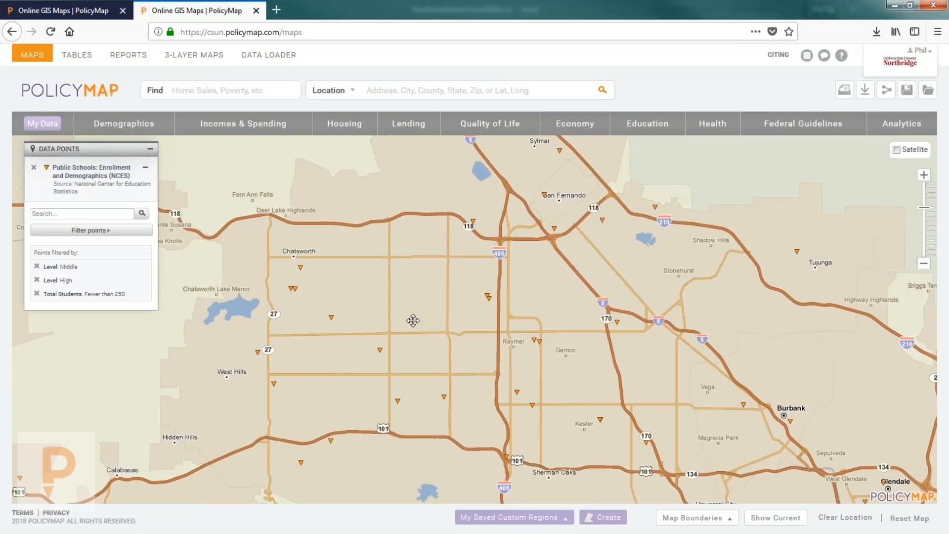
# Step: Colour-code all school points by Student/Teacher Ratio
pyautogui.click(73, 232)
pyautogui.moveTo(210, 319)
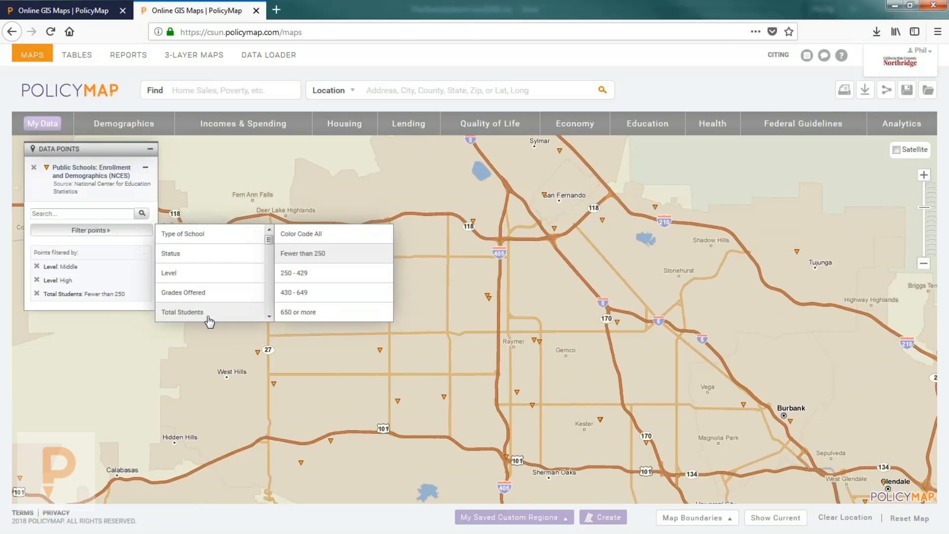
pyautogui.scroll(-2, 211, 306)
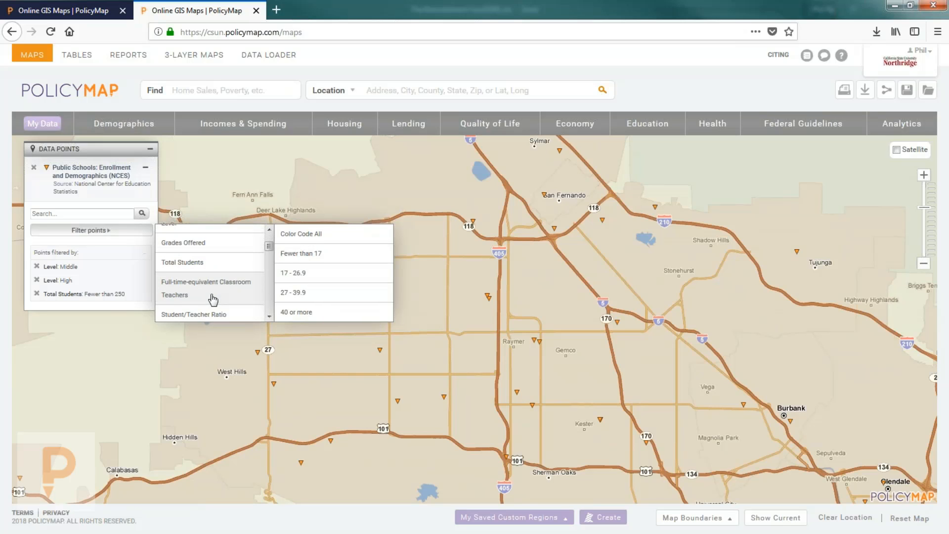
pyautogui.click(302, 237)
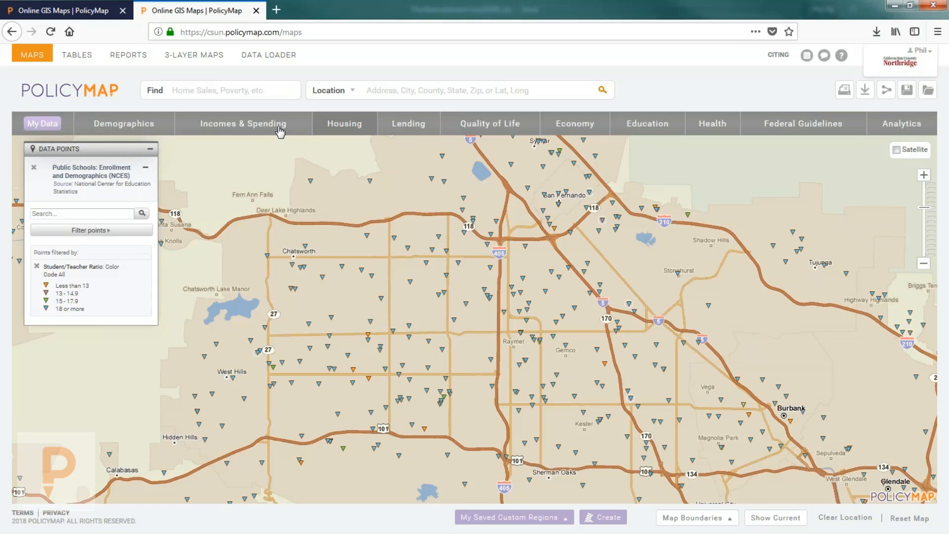
# Step: Map median household income for all households and show one tract's $64,722 income details
pyautogui.click(248, 124)
pyautogui.moveTo(258, 218)
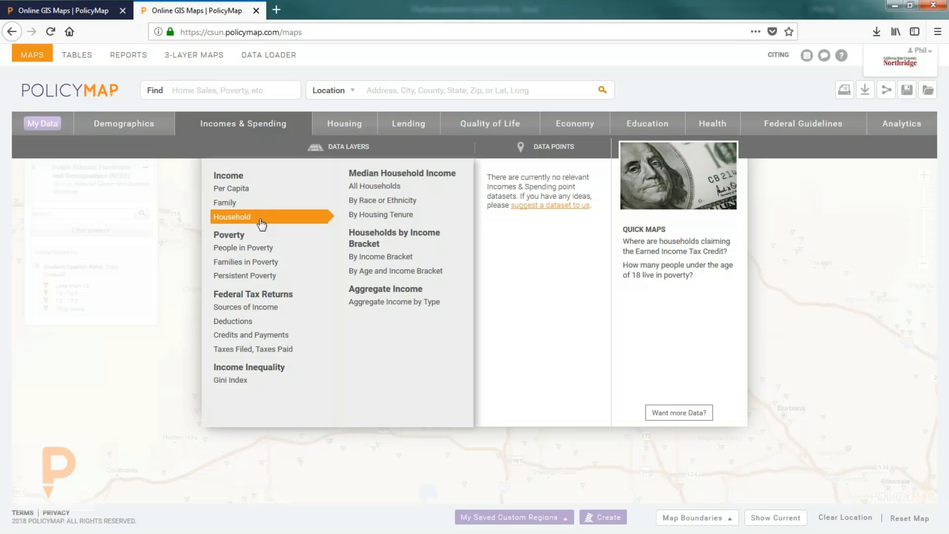
pyautogui.click(370, 185)
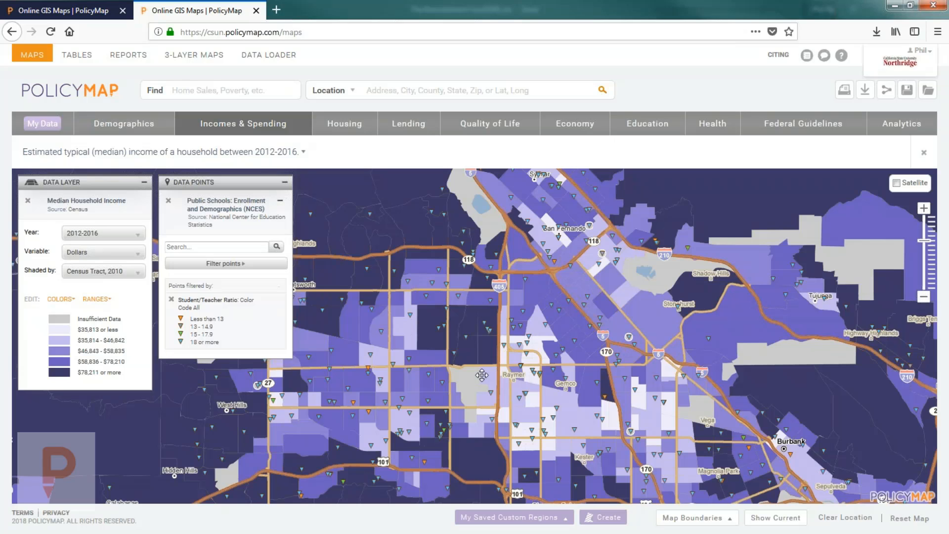
pyautogui.moveTo(482, 374); pyautogui.dragTo(493, 330)
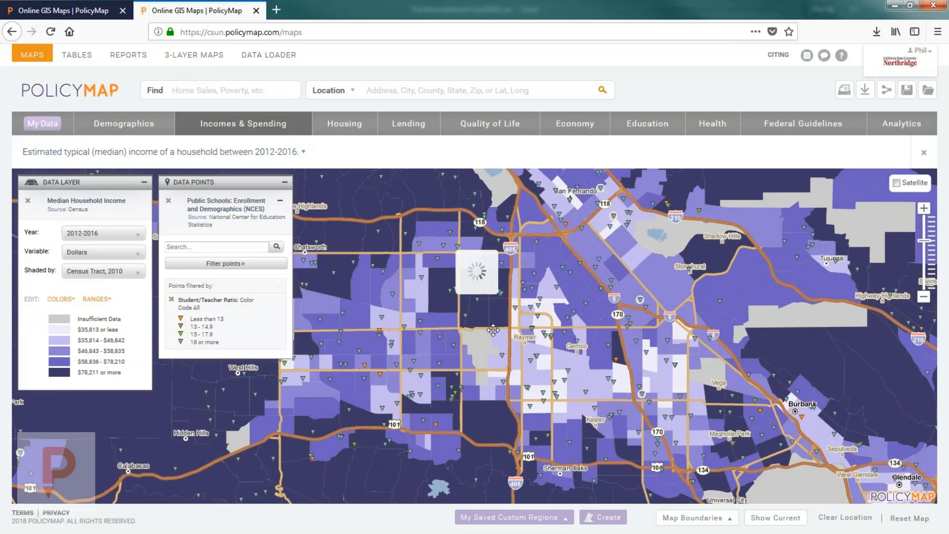
pyautogui.click(455, 361)
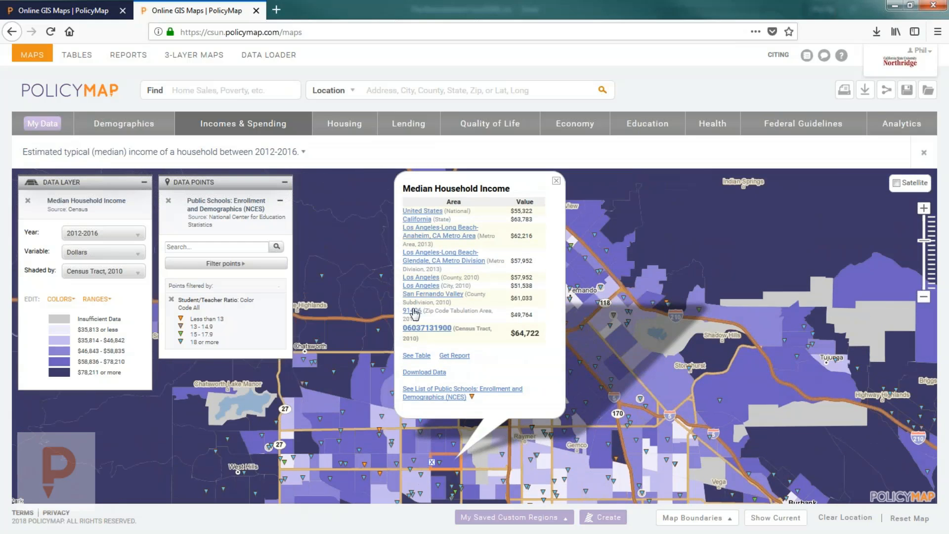
# Step: View the 91406 and 91343 zip code areas, zoom back out, and clear the zip outline
pyautogui.click(413, 310)
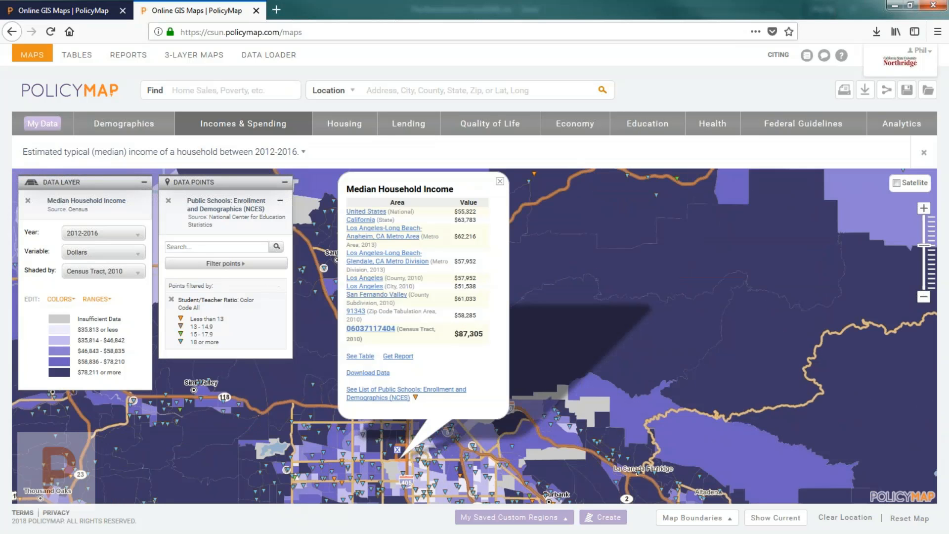
pyautogui.click(356, 311)
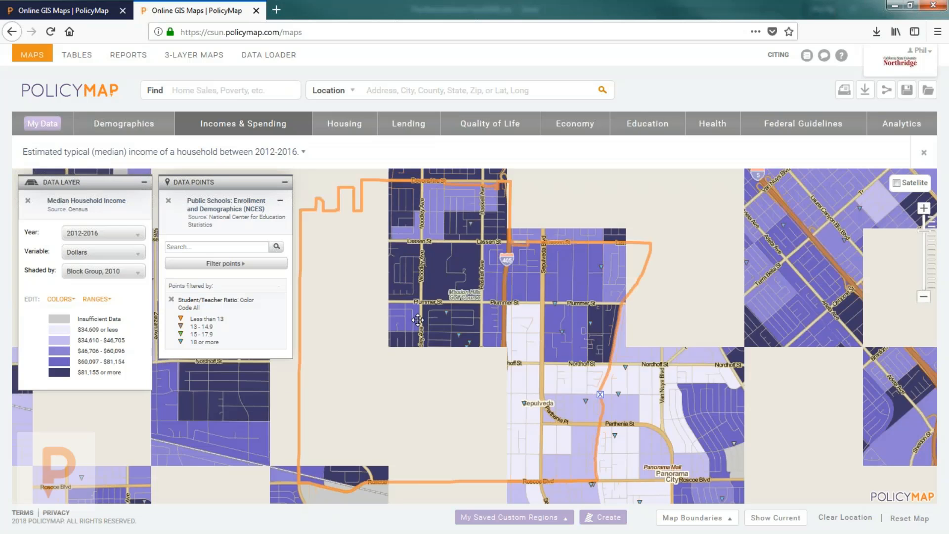
pyautogui.scroll(-1, 436, 340)
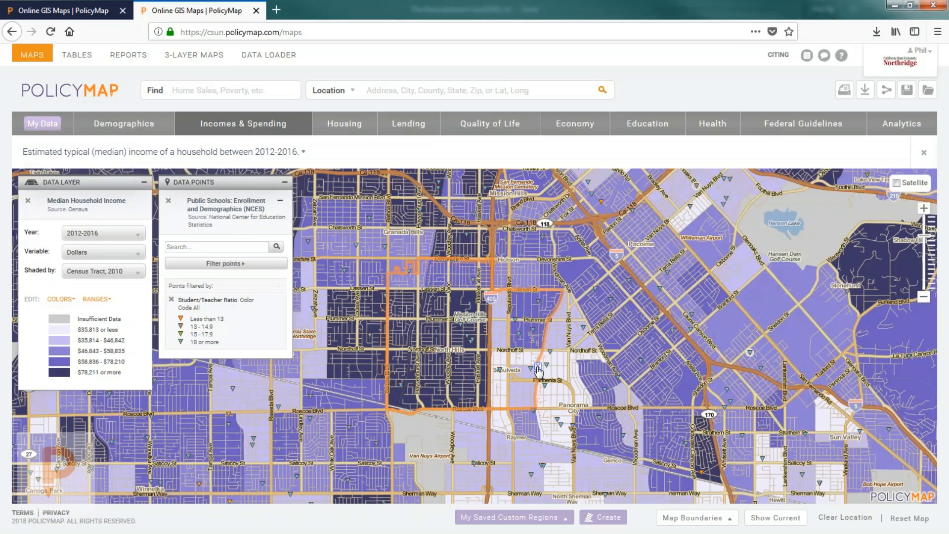
pyautogui.scroll(-1, 514, 364)
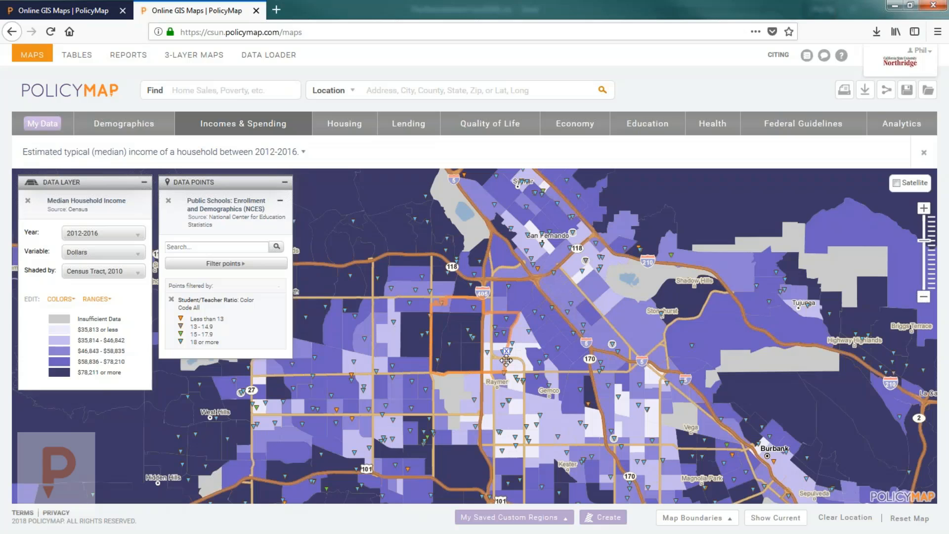
pyautogui.click(506, 351)
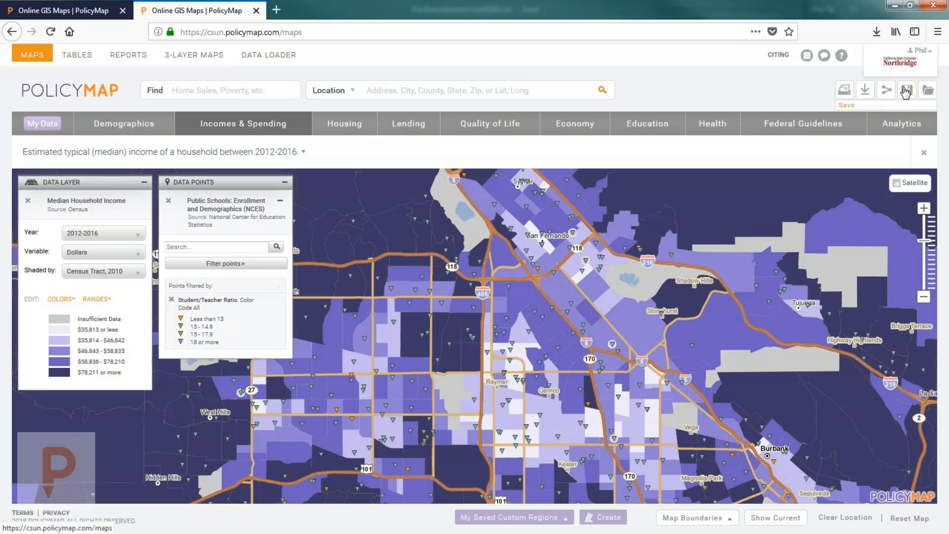
pyautogui.click(906, 91)
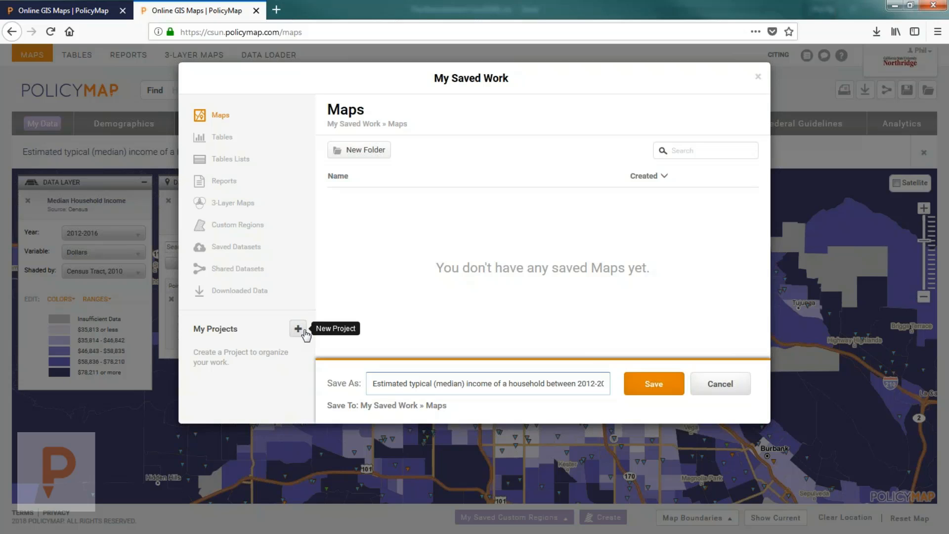
pyautogui.click(718, 384)
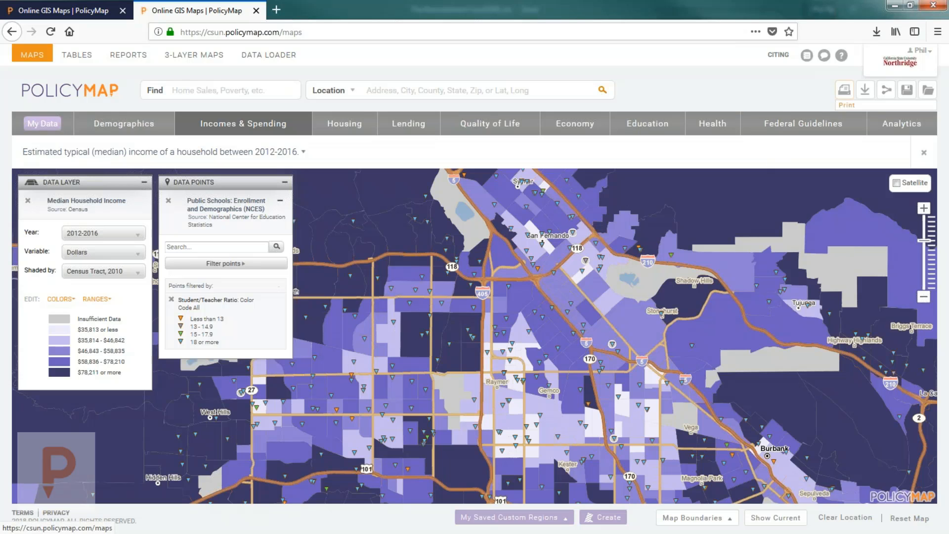
# Step: Open the image export preview and zoom in two levels, reframing the income map
pyautogui.click(844, 89)
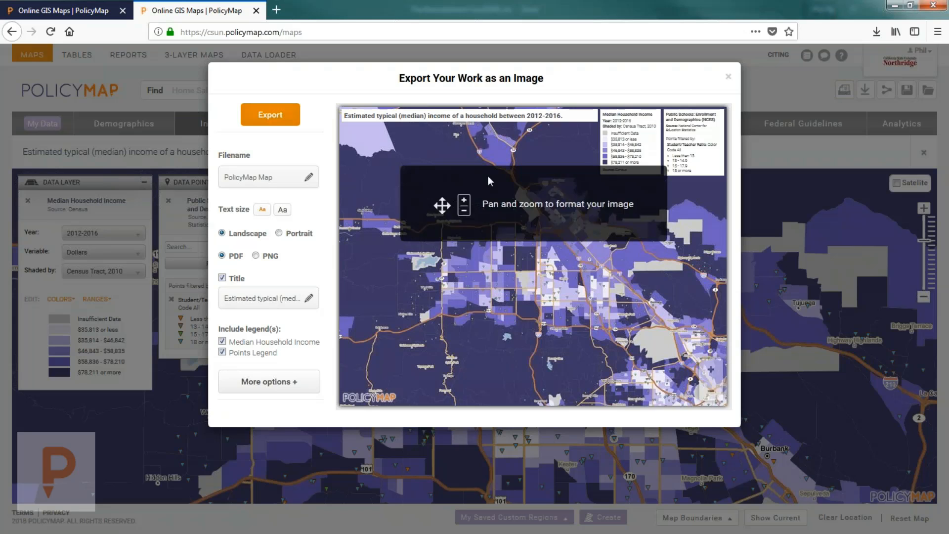
pyautogui.moveTo(488, 176)
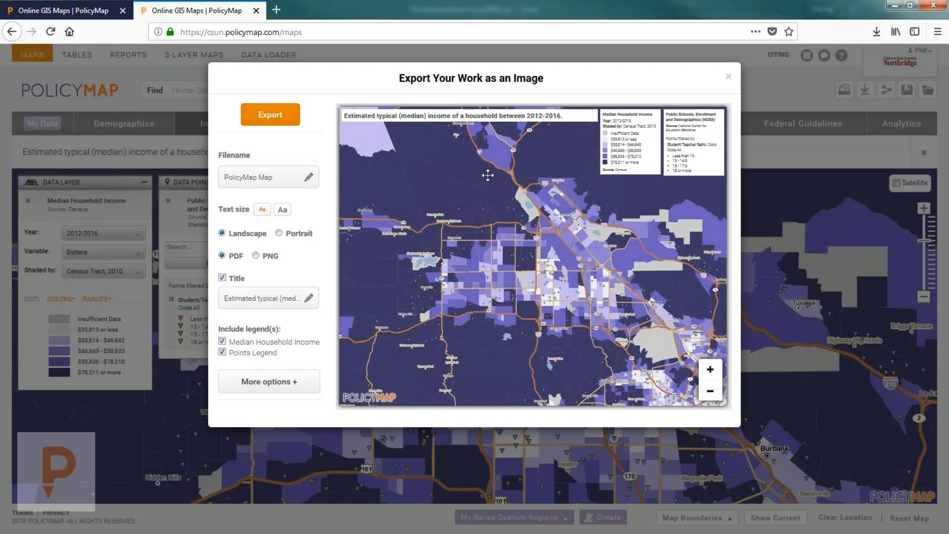
pyautogui.moveTo(531, 226); pyautogui.dragTo(482, 272)
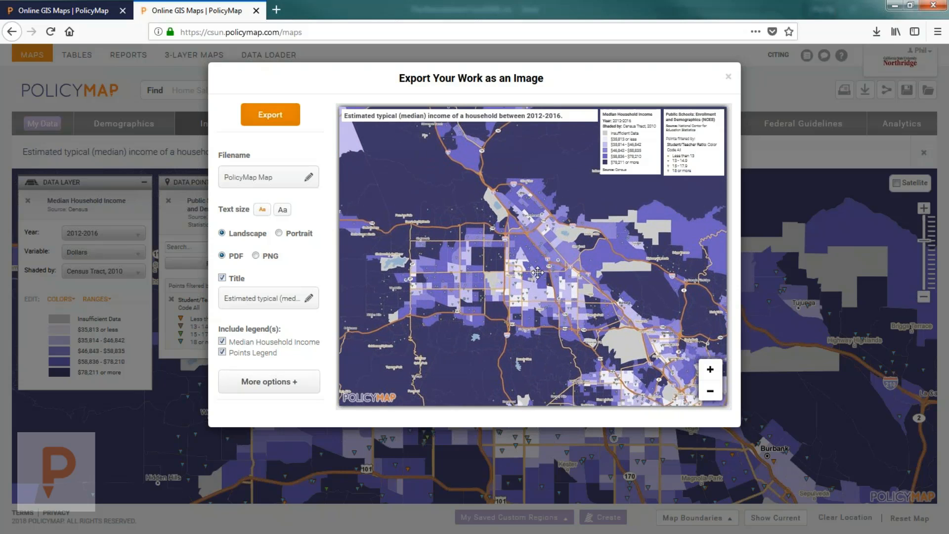
pyautogui.click(711, 369)
pyautogui.moveTo(545, 271); pyautogui.dragTo(581, 271)
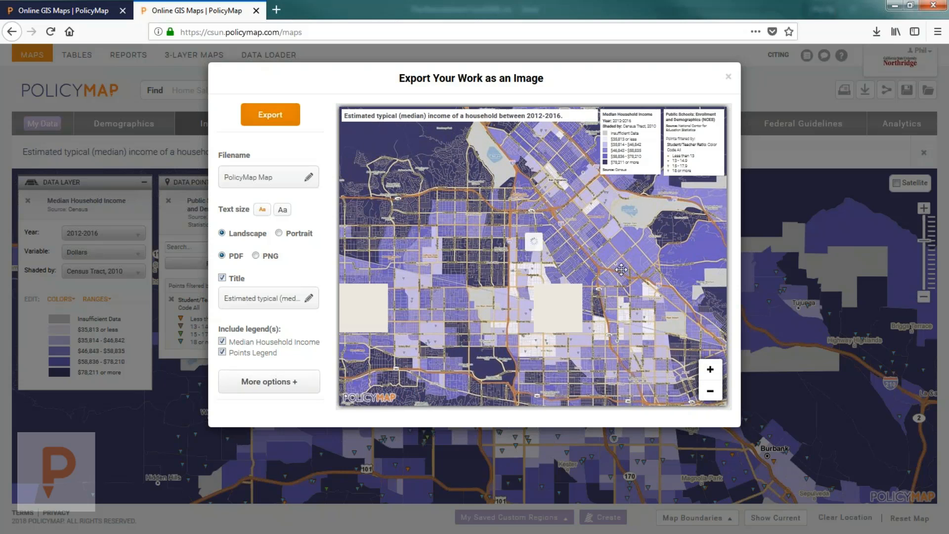
pyautogui.moveTo(577, 327); pyautogui.dragTo(608, 325)
pyautogui.moveTo(509, 293); pyautogui.dragTo(527, 293)
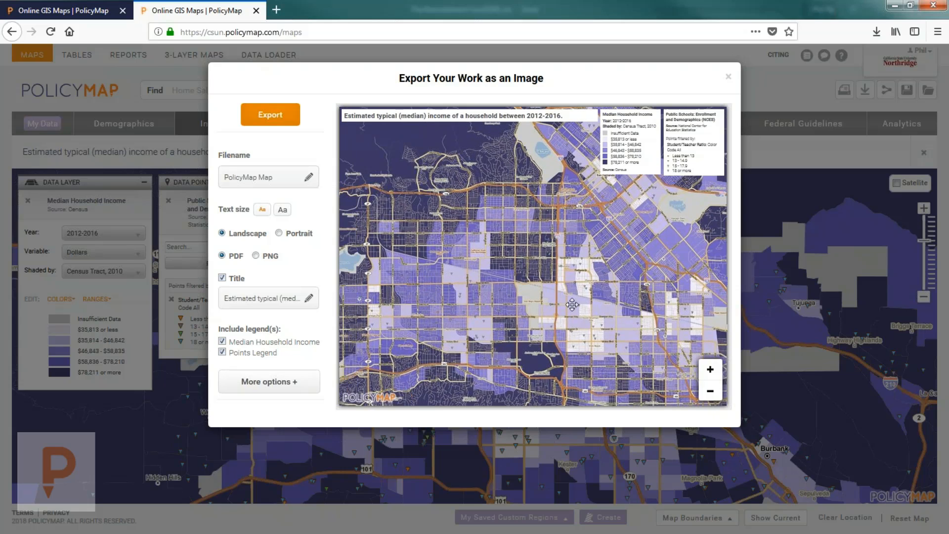
pyautogui.click(711, 370)
pyautogui.moveTo(462, 252); pyautogui.dragTo(587, 262)
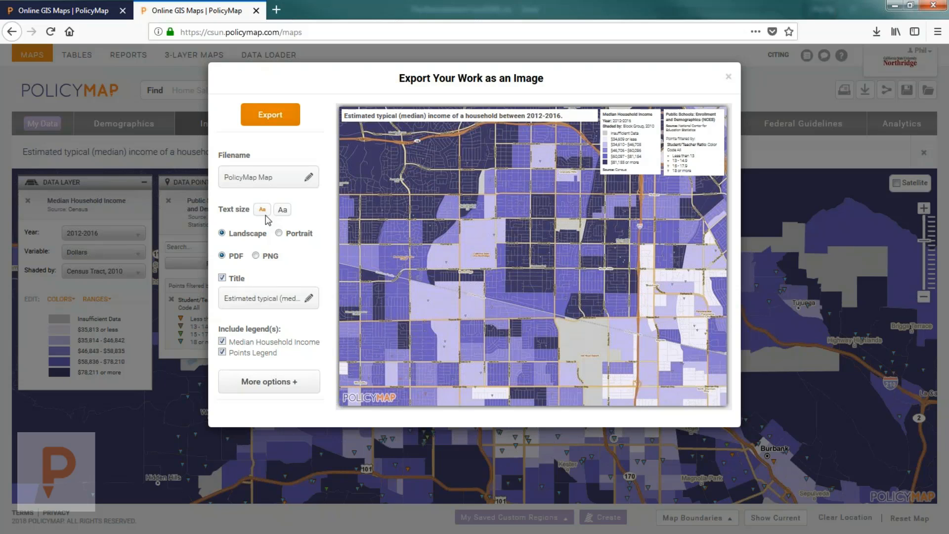
# Step: Keep the title and legend text small and switch the export to portrait orientation
pyautogui.click(283, 210)
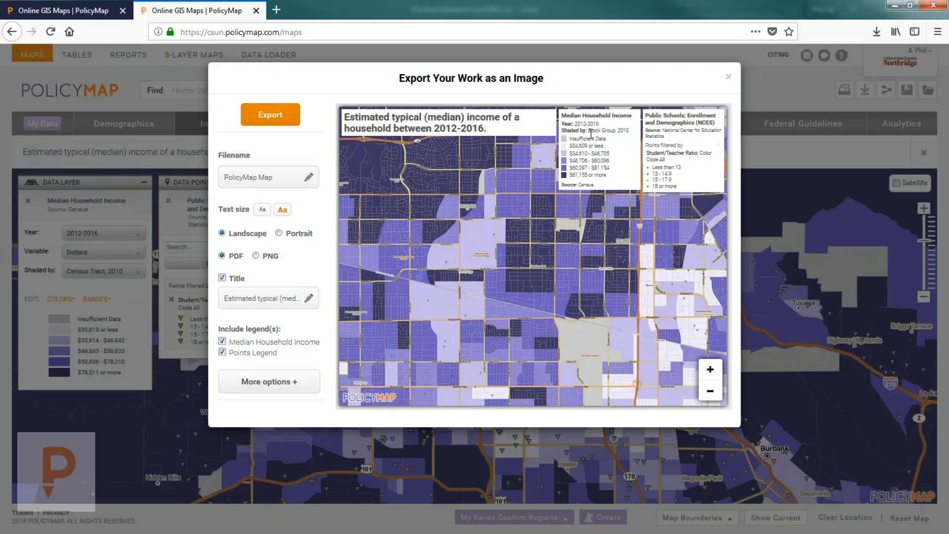
pyautogui.click(262, 209)
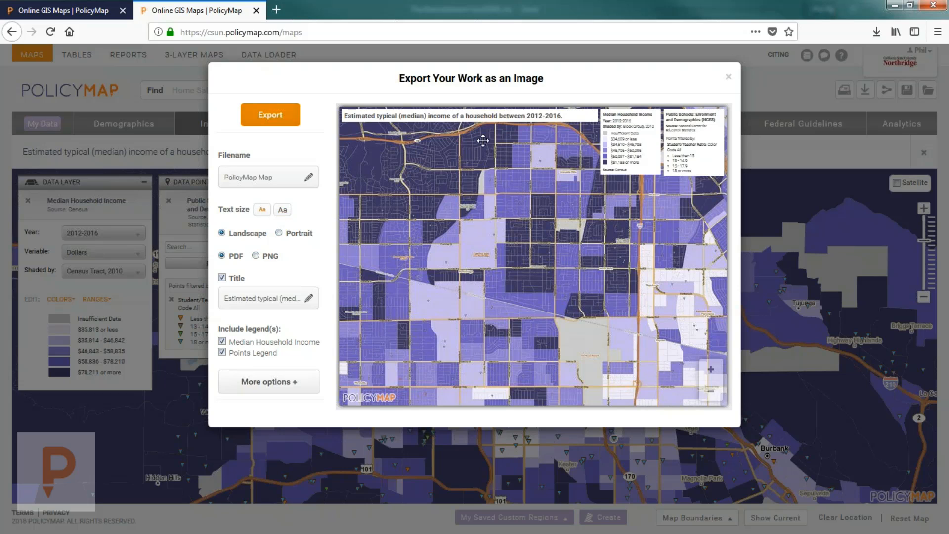
pyautogui.click(279, 233)
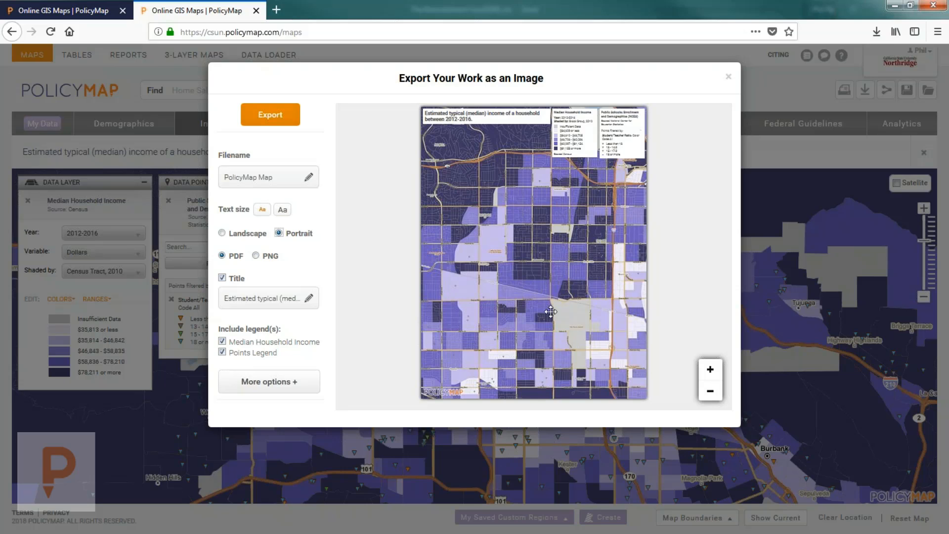
# Step: Switch the export format to PNG and try the image without its title and legends
pyautogui.moveTo(552, 312); pyautogui.dragTo(564, 310)
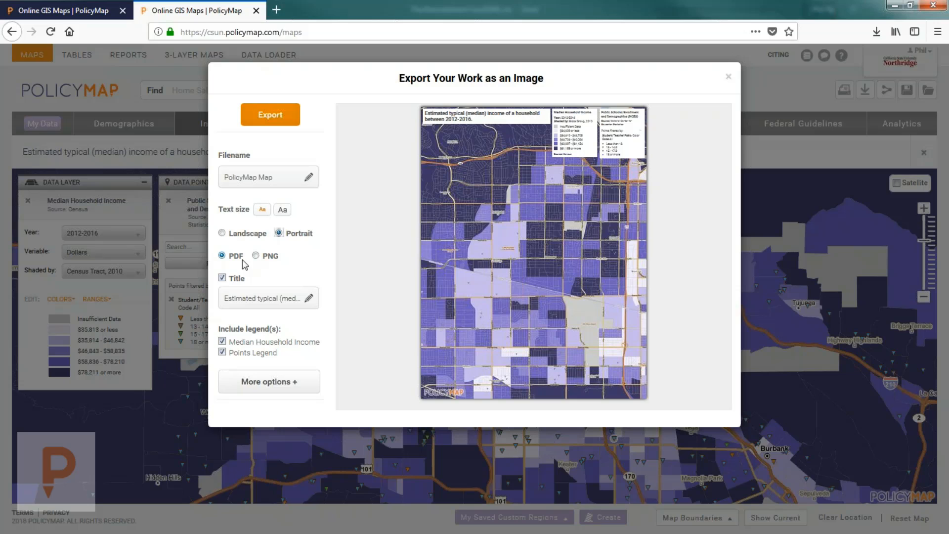
pyautogui.click(256, 255)
pyautogui.click(237, 277)
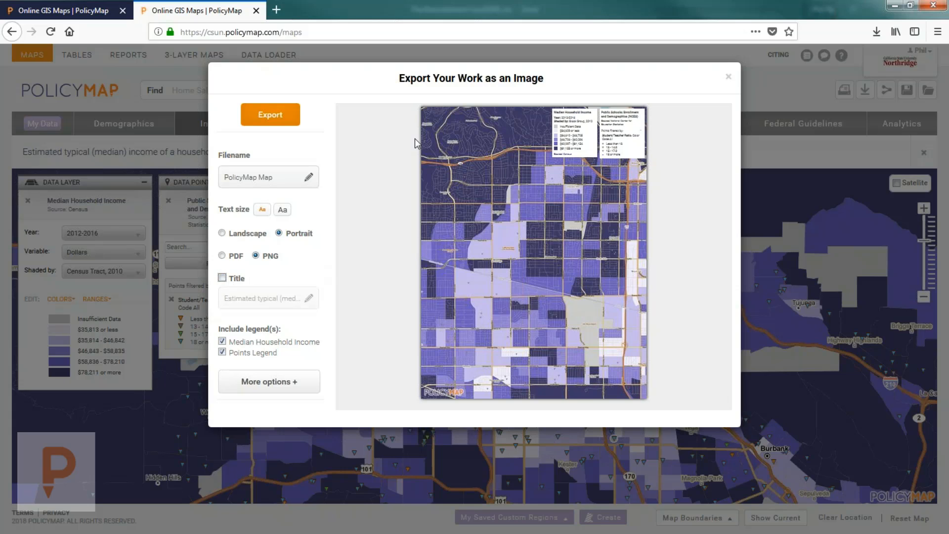
pyautogui.click(242, 280)
pyautogui.click(262, 298)
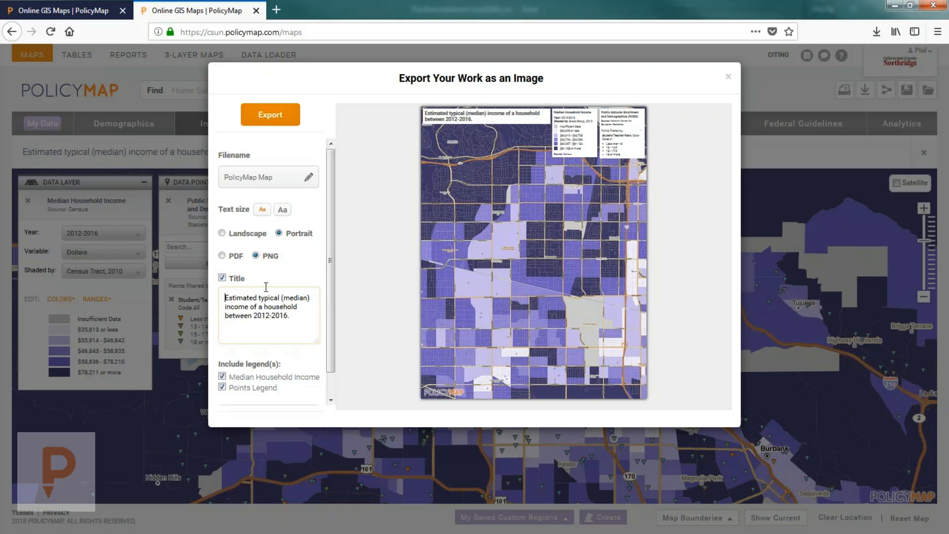
pyautogui.click(239, 278)
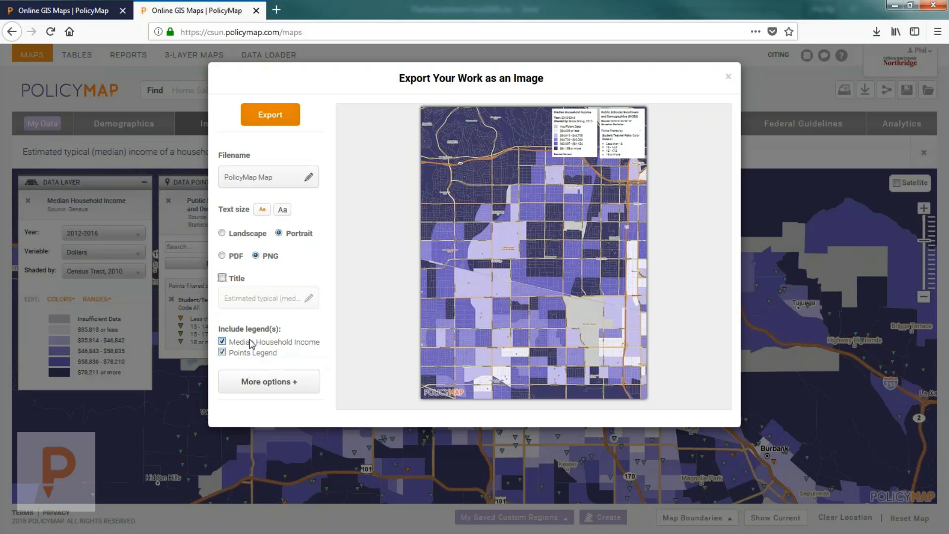
pyautogui.click(251, 343)
pyautogui.click(248, 353)
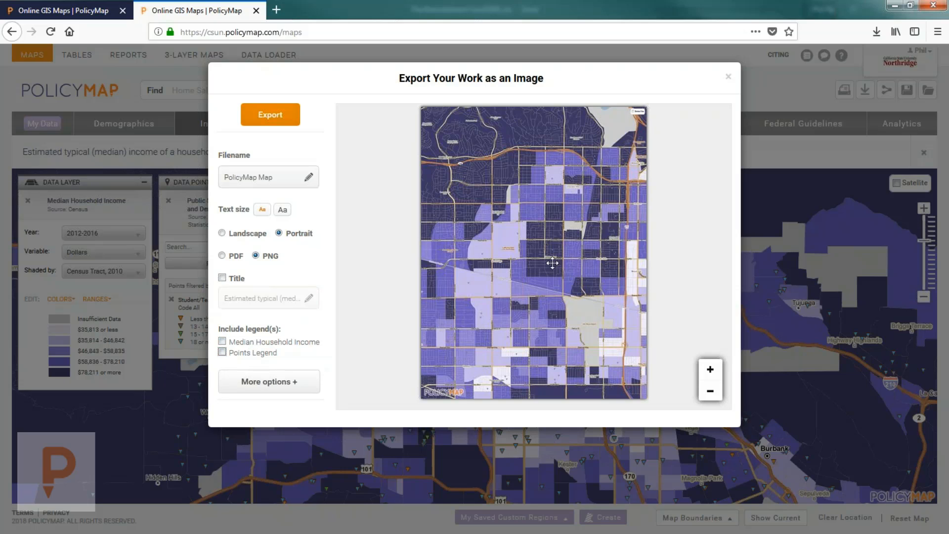
# Step: Restore the title and both legends, then export the PNG image
pyautogui.click(235, 278)
pyautogui.click(245, 343)
pyautogui.click(248, 354)
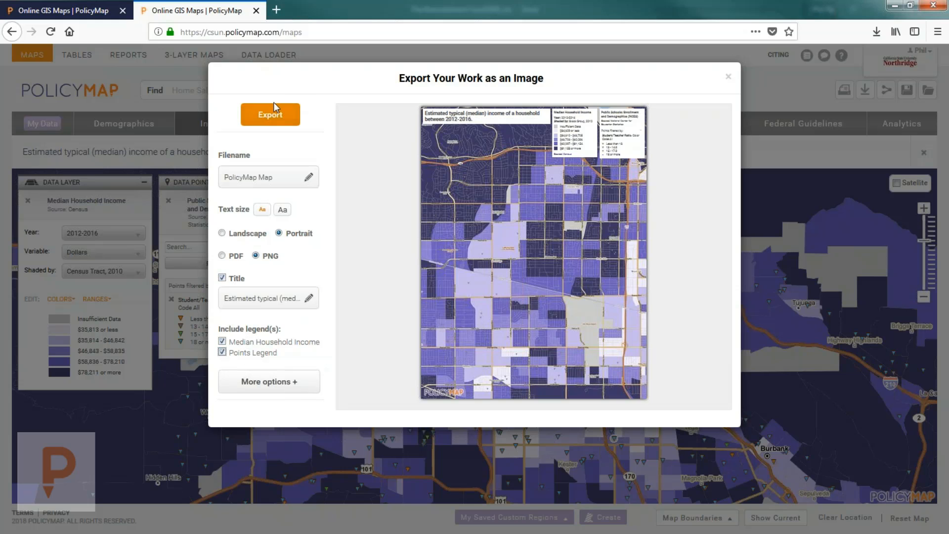
pyautogui.click(270, 115)
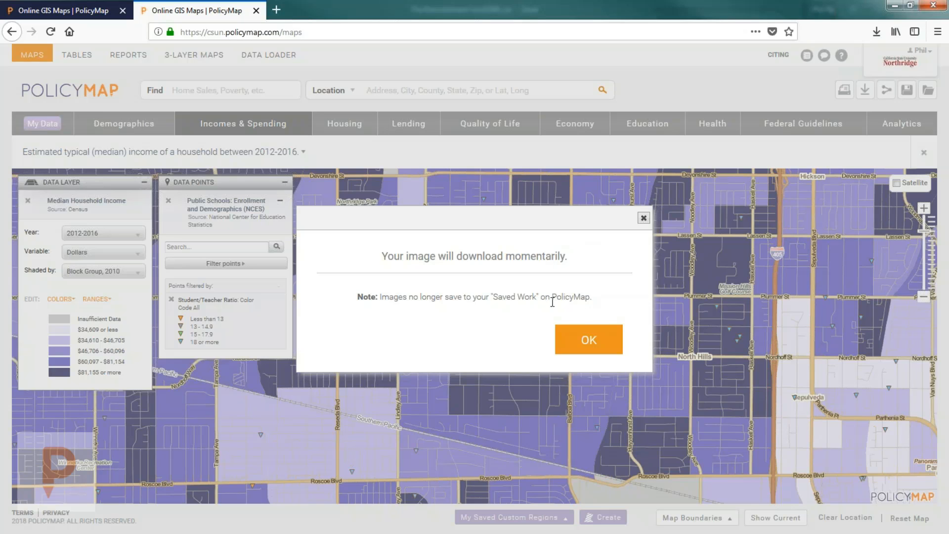
pyautogui.click(586, 352)
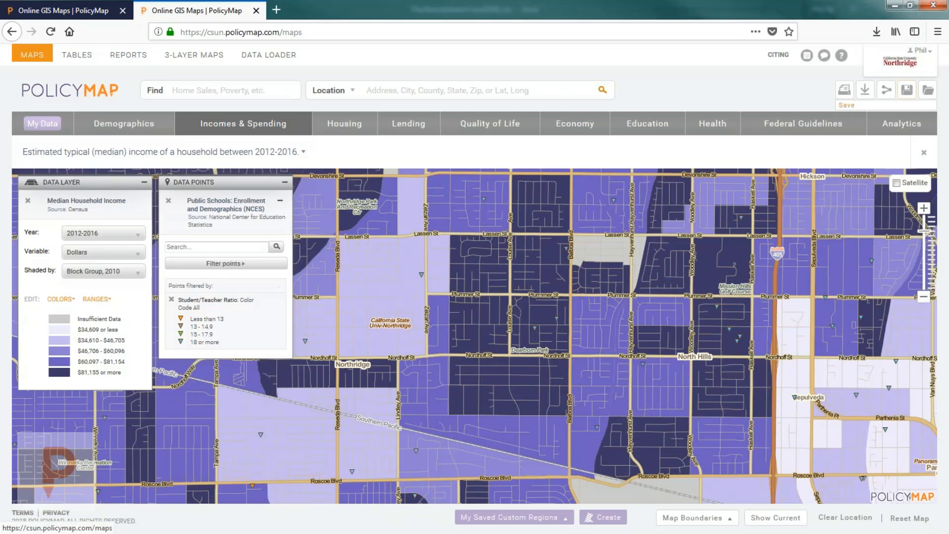
# Step: Start a data download with the median household income layer selected
pyautogui.click(865, 92)
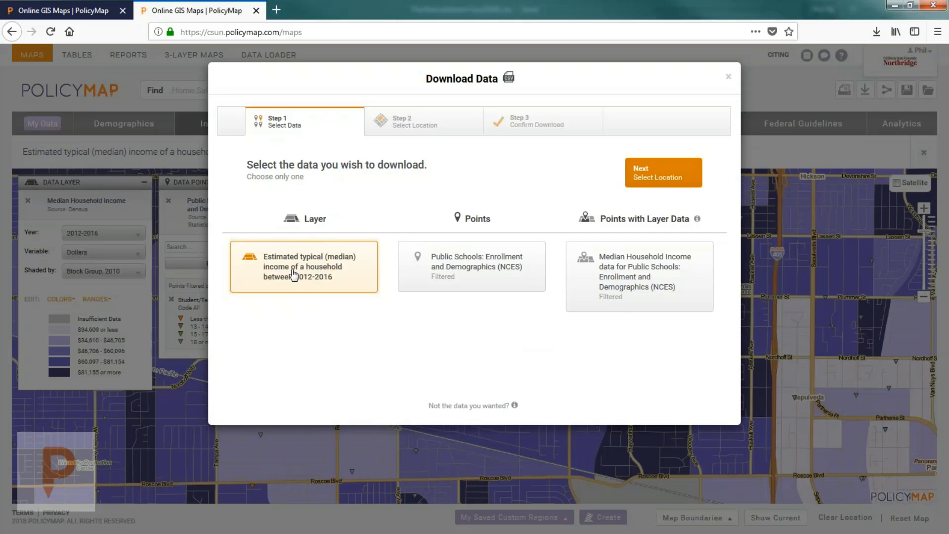
pyautogui.click(665, 178)
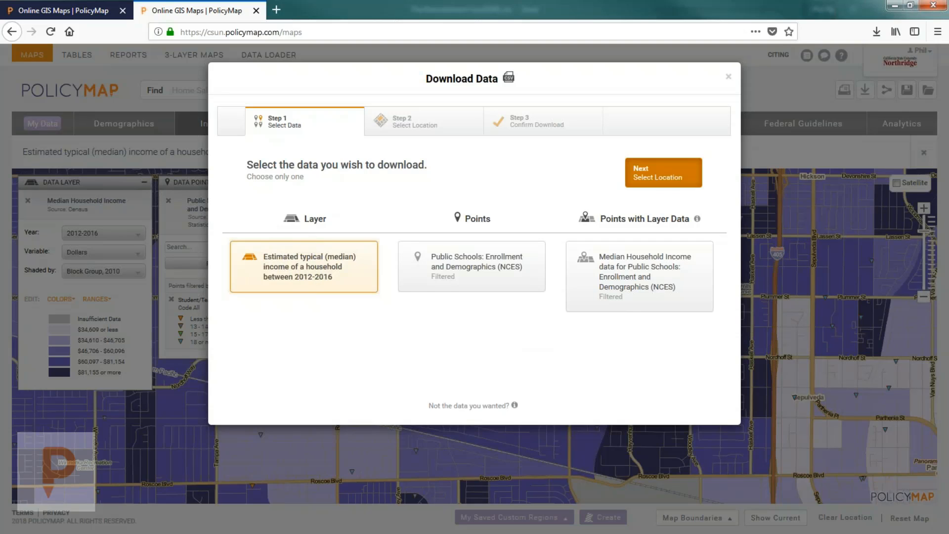
pyautogui.click(277, 122)
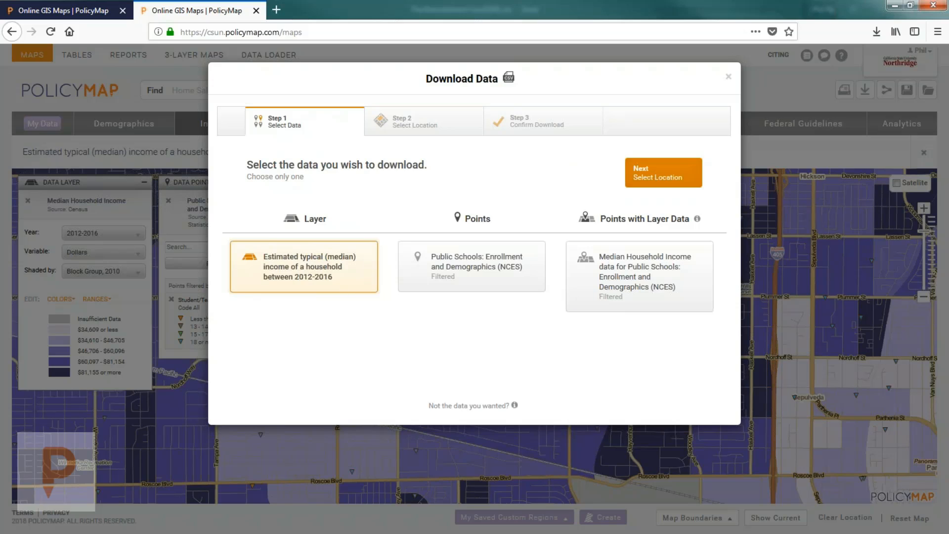
pyautogui.click(651, 169)
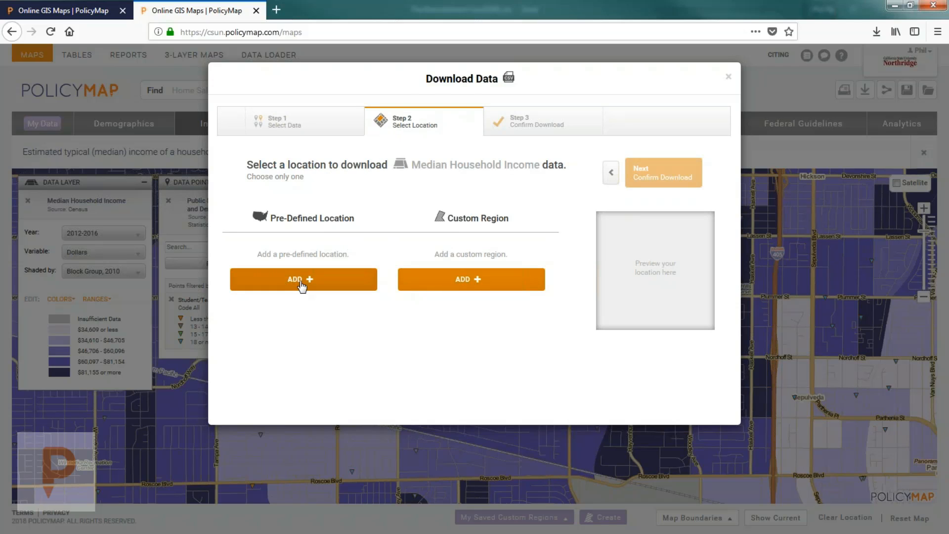
# Step: Set the download location to California, broken down by Zip Code Tabulation Area
pyautogui.click(301, 280)
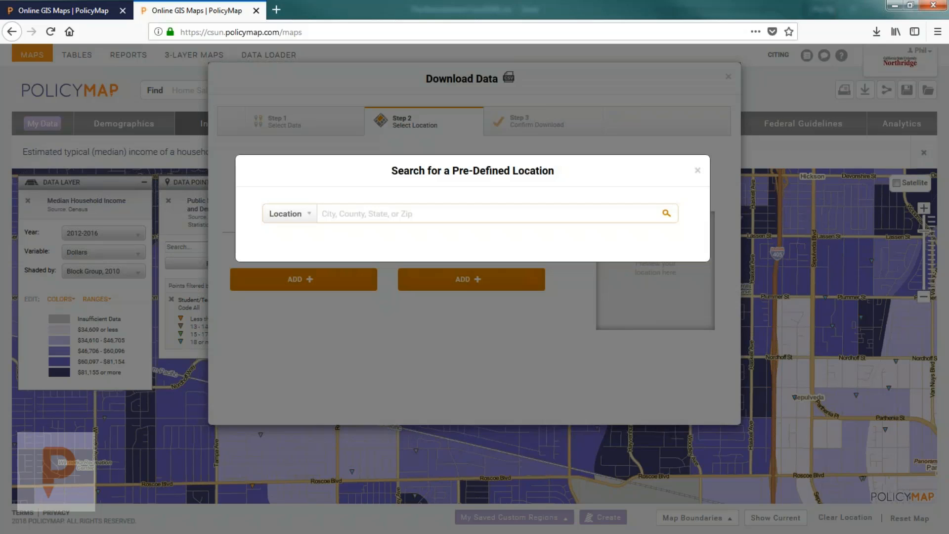
pyautogui.write('ca')
pyautogui.press('Return')
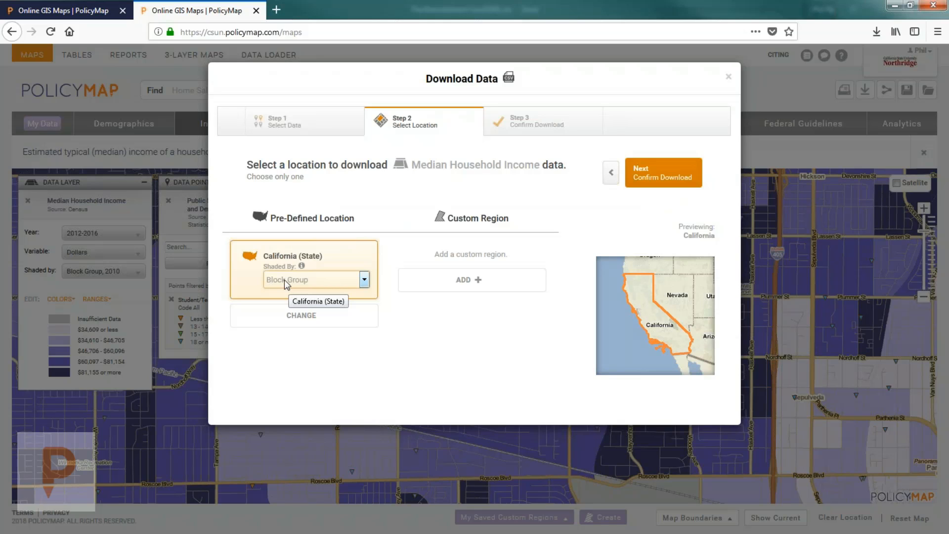
pyautogui.click(286, 282)
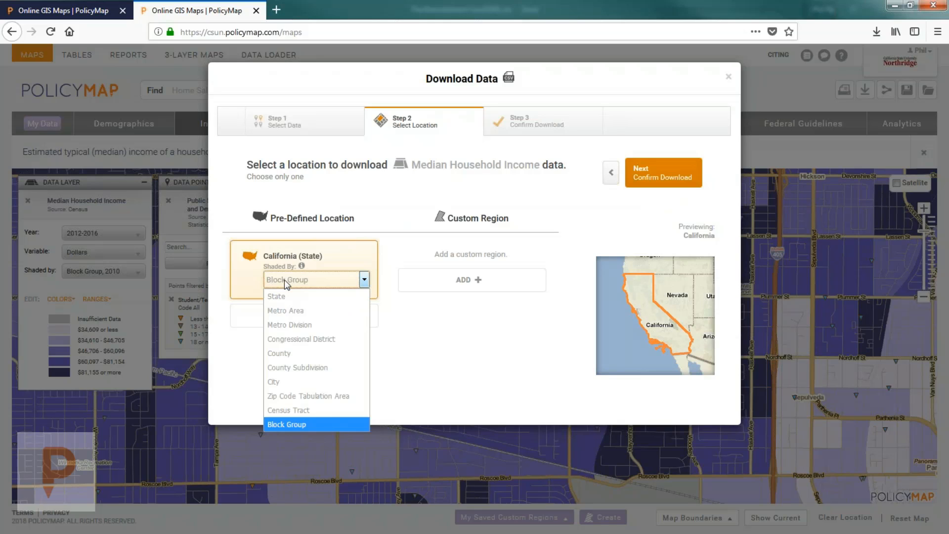
pyautogui.click(294, 396)
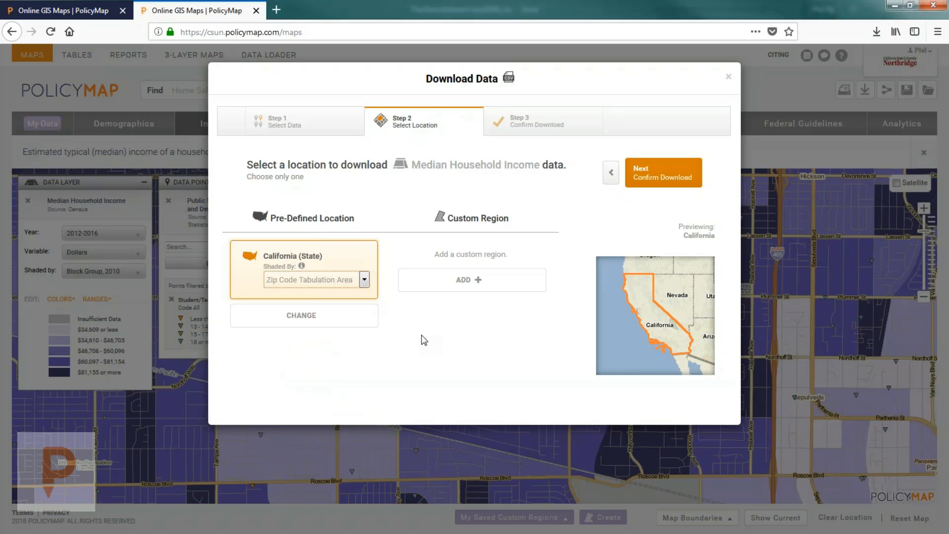
pyautogui.click(642, 182)
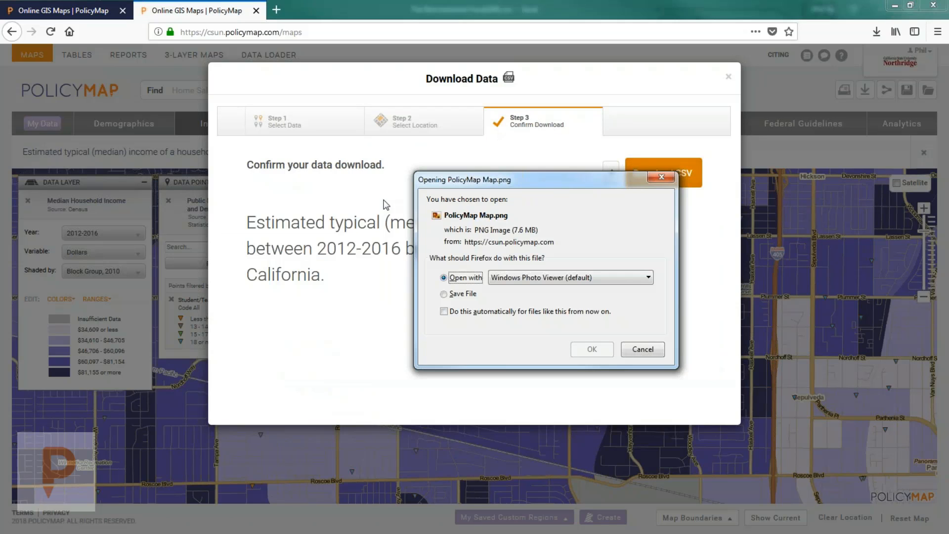
# Step: Open PolicyMap Map.png in Photo Viewer and inspect its title, legends and map areas
pyautogui.click(593, 351)
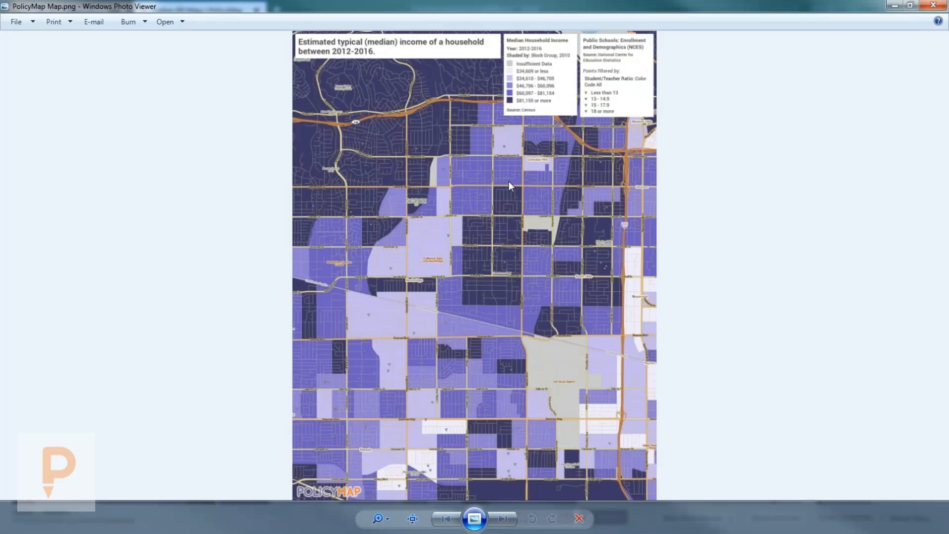
pyautogui.scroll(5, 509, 186)
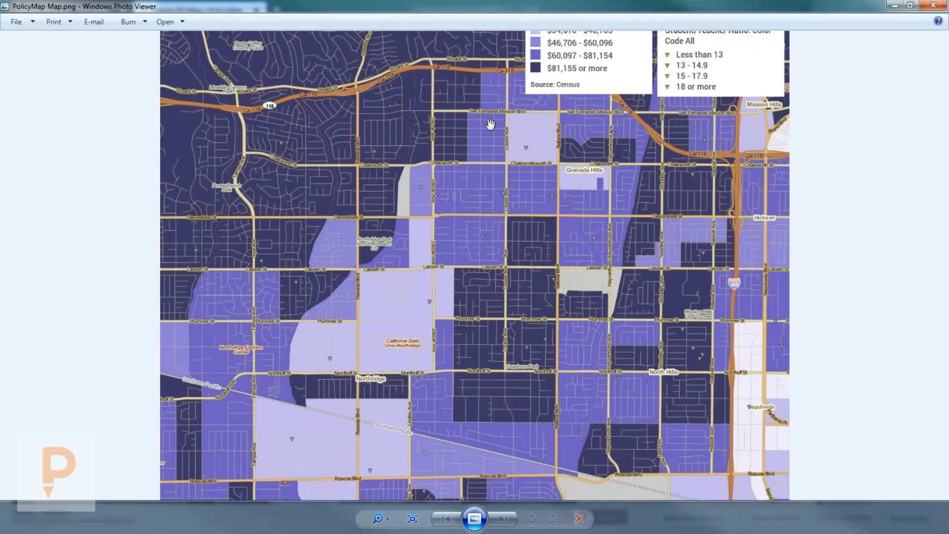
pyautogui.moveTo(491, 124); pyautogui.dragTo(491, 207)
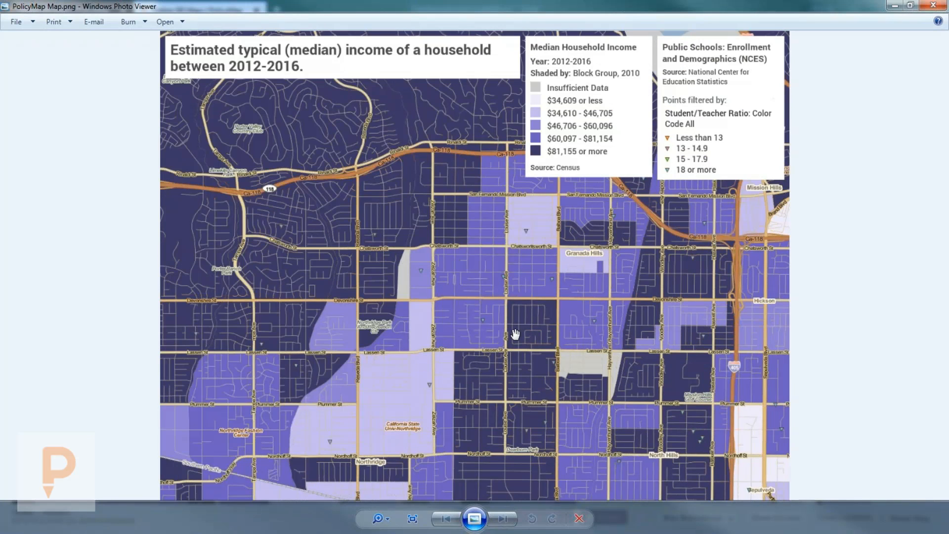
pyautogui.moveTo(515, 334); pyautogui.dragTo(499, 90)
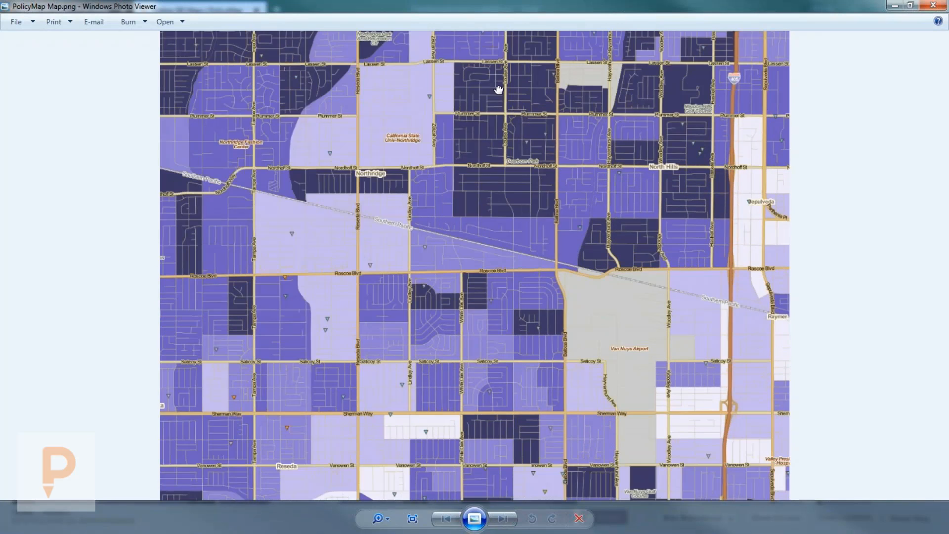
pyautogui.moveTo(462, 233); pyautogui.dragTo(461, 178)
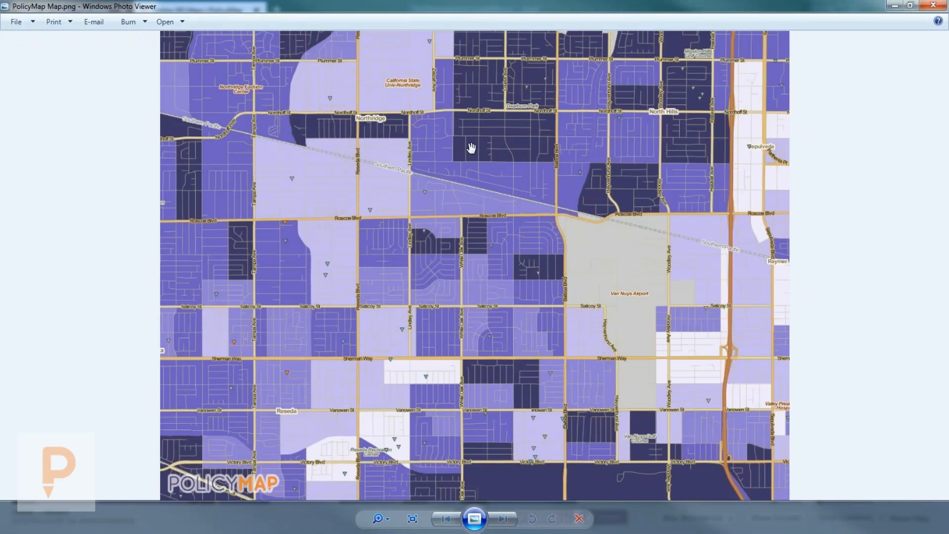
pyautogui.moveTo(471, 117); pyautogui.dragTo(478, 289)
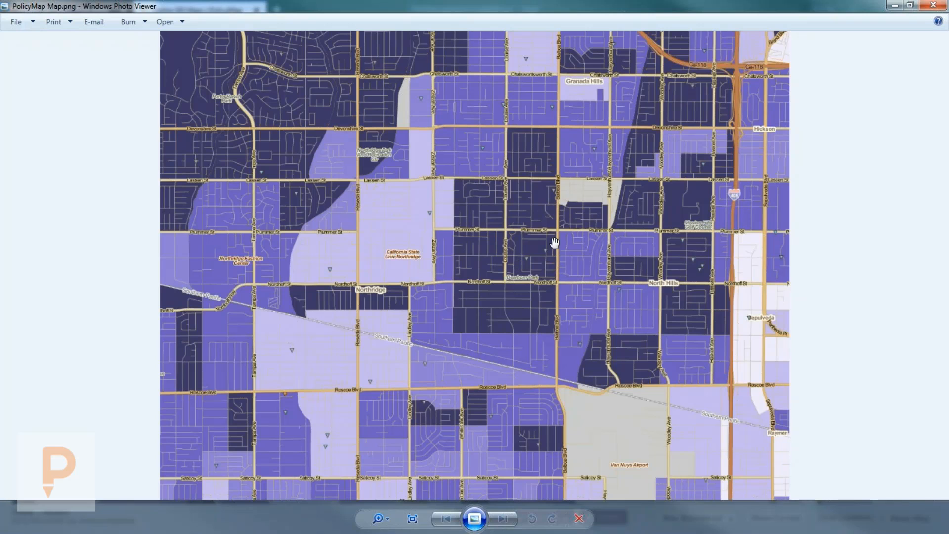
# Step: Close the image viewer and download the California income data as a CSV
pyautogui.click(932, 6)
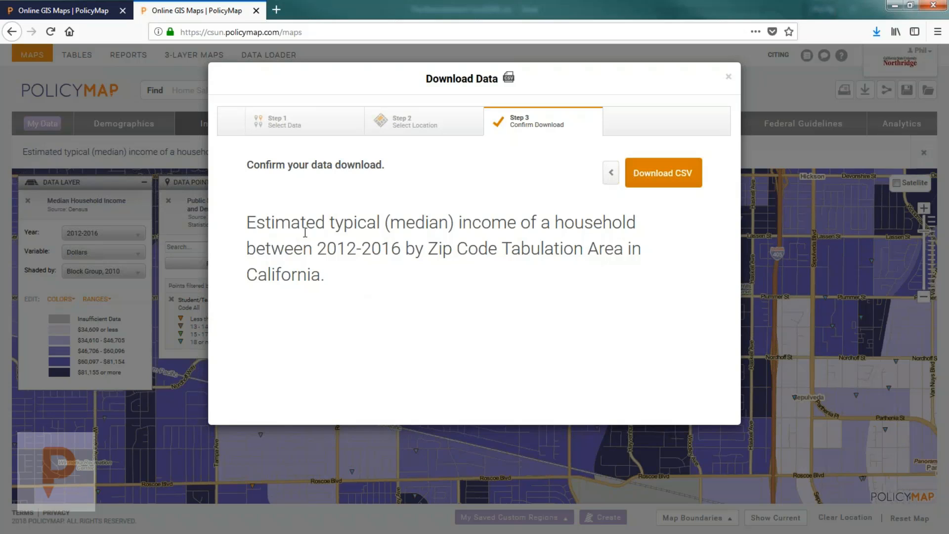
pyautogui.click(275, 124)
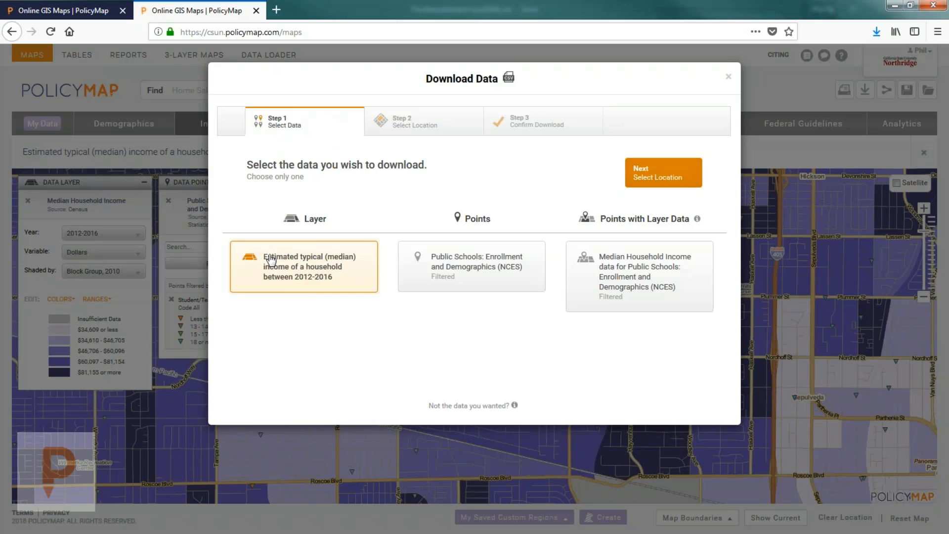
pyautogui.click(401, 122)
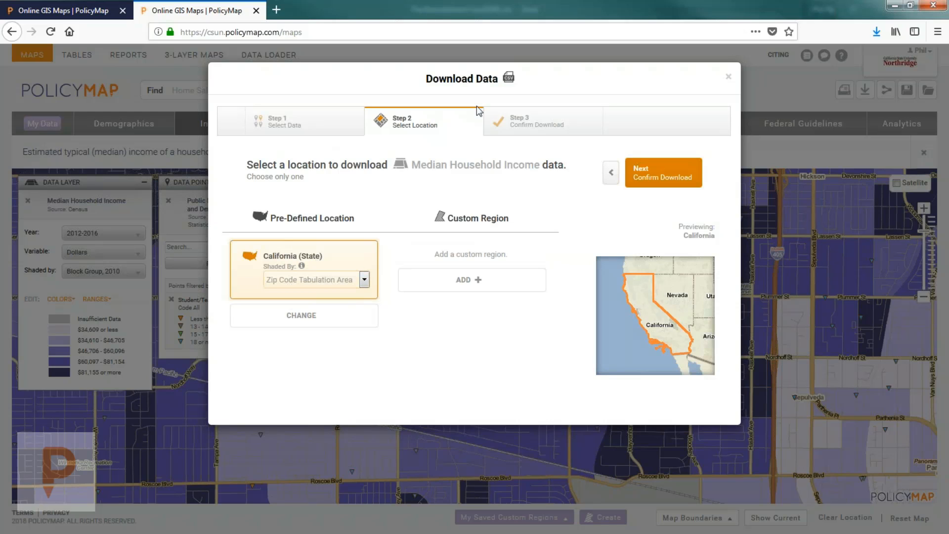
pyautogui.click(539, 121)
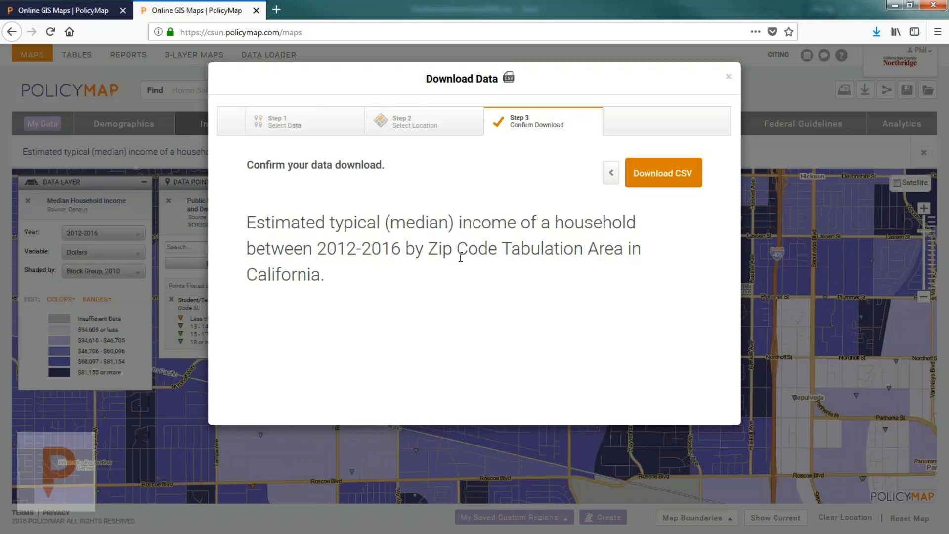
pyautogui.click(643, 180)
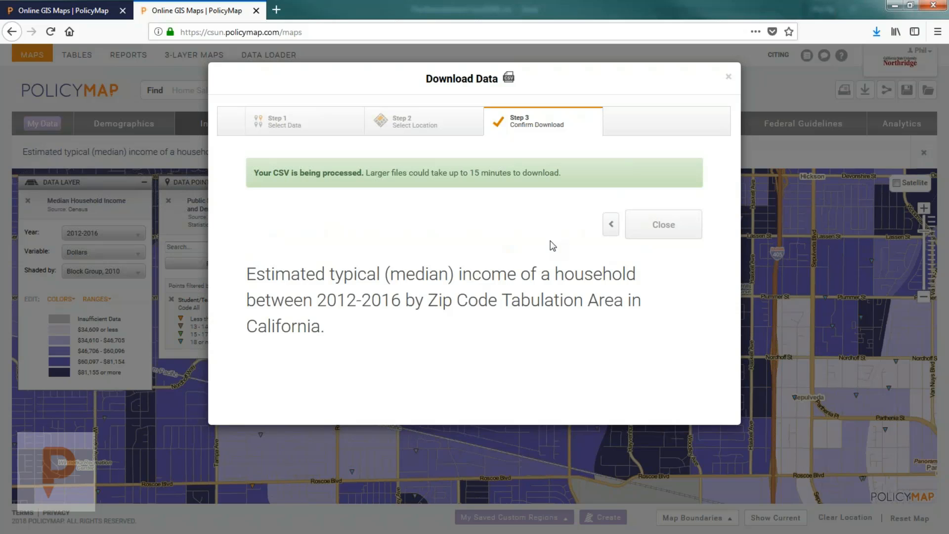
pyautogui.click(663, 228)
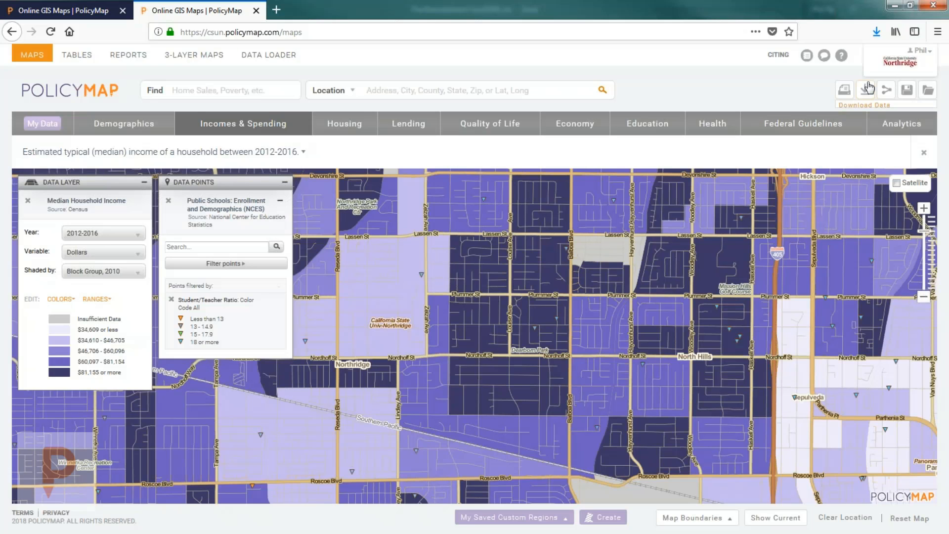
# Step: Choose the Public Schools points layer and continue to its CSV download
pyautogui.click(866, 89)
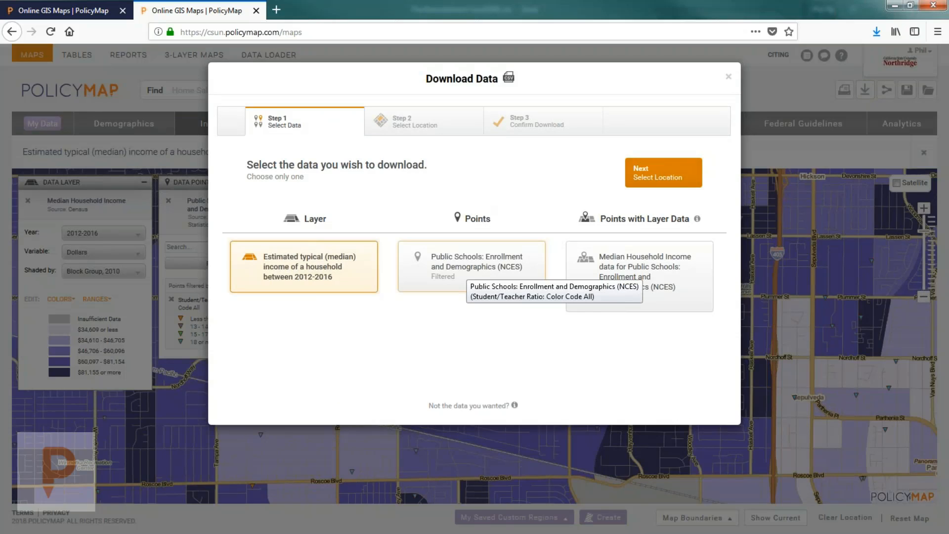
pyautogui.click(470, 270)
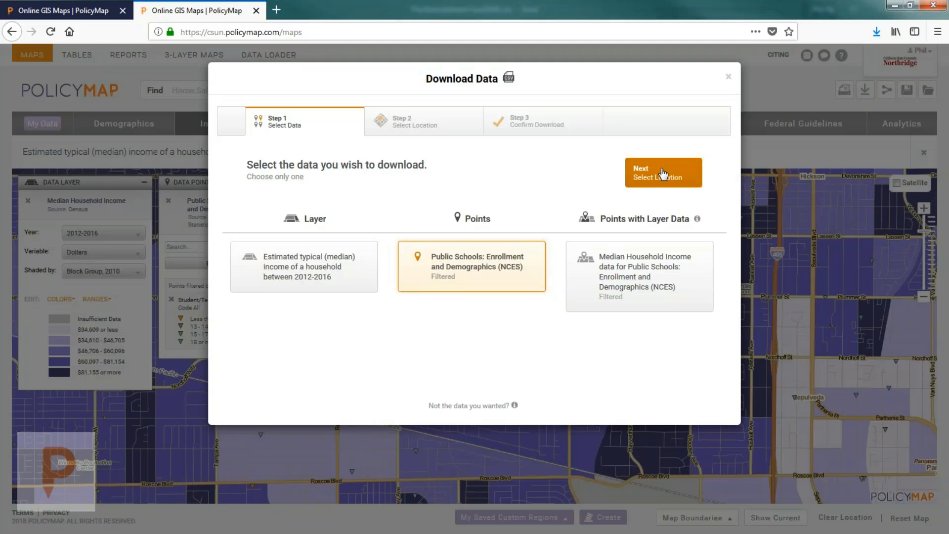
pyautogui.click(663, 174)
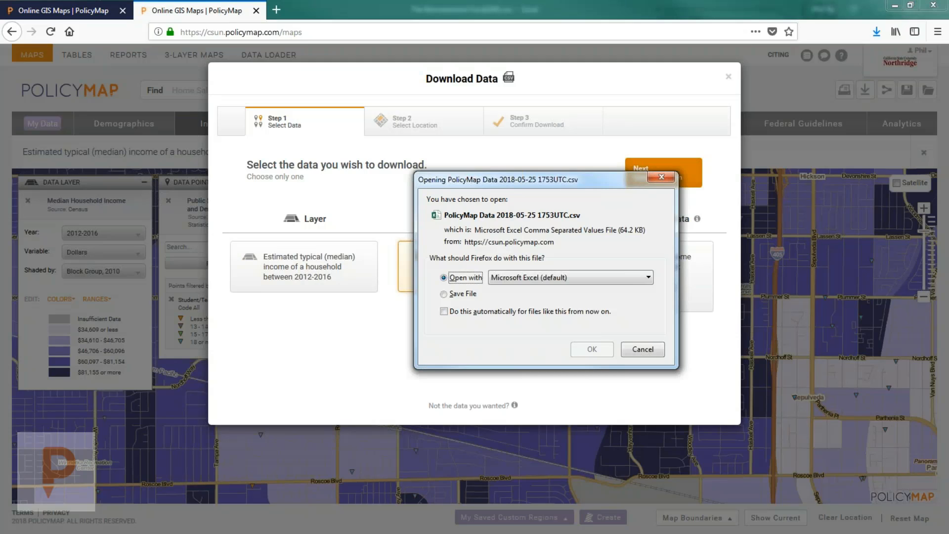
# Step: Open the income CSV in Excel and widen columns A, C and D to read the values
pyautogui.click(591, 349)
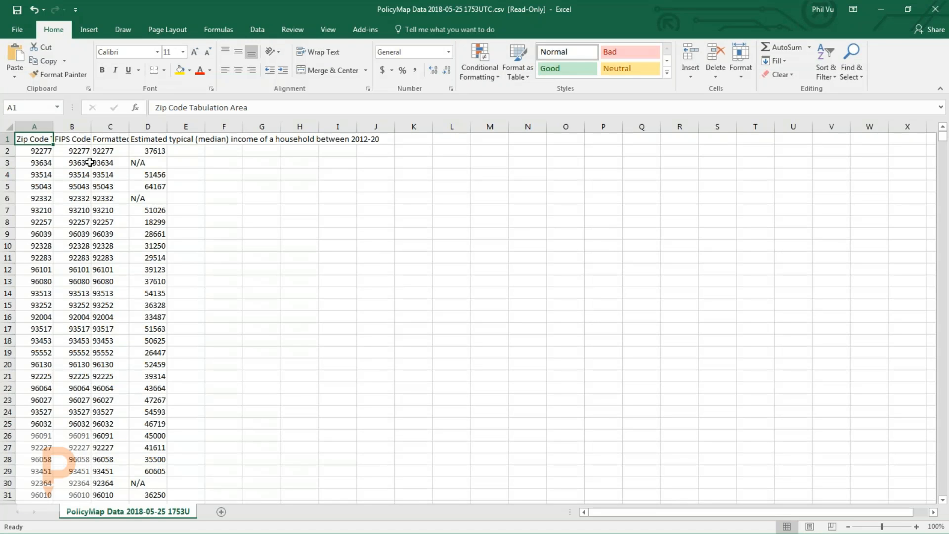
pyautogui.moveTo(53, 127); pyautogui.dragTo(116, 129)
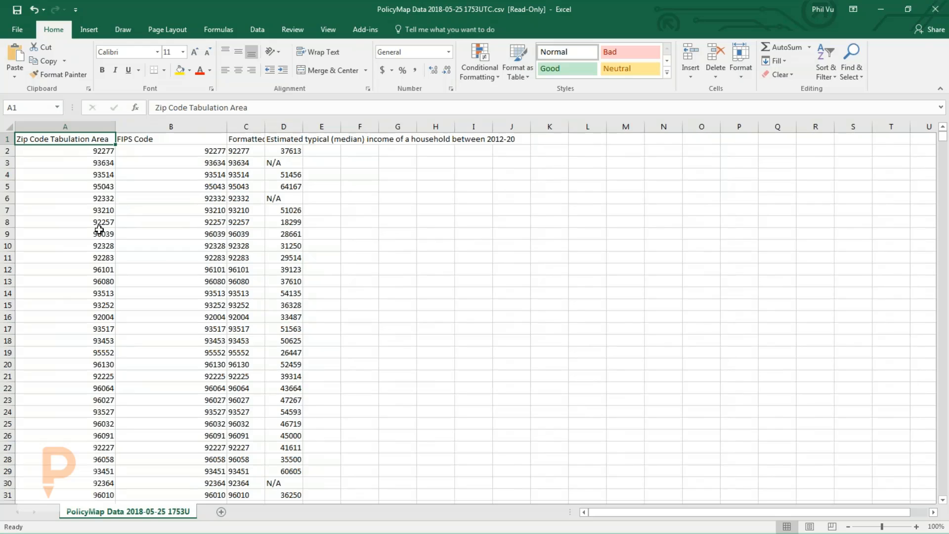
pyautogui.moveTo(265, 127); pyautogui.dragTo(297, 126)
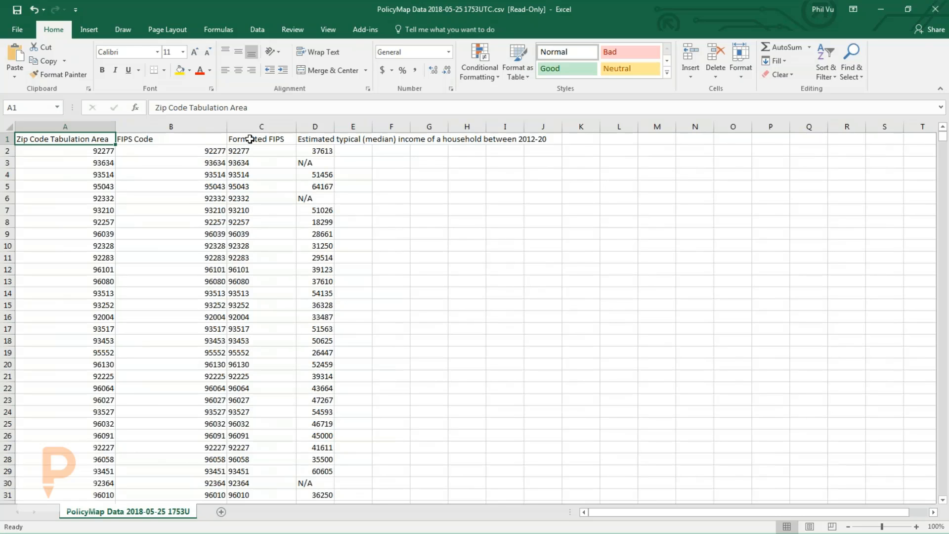
pyautogui.moveTo(184, 126); pyautogui.dragTo(262, 126)
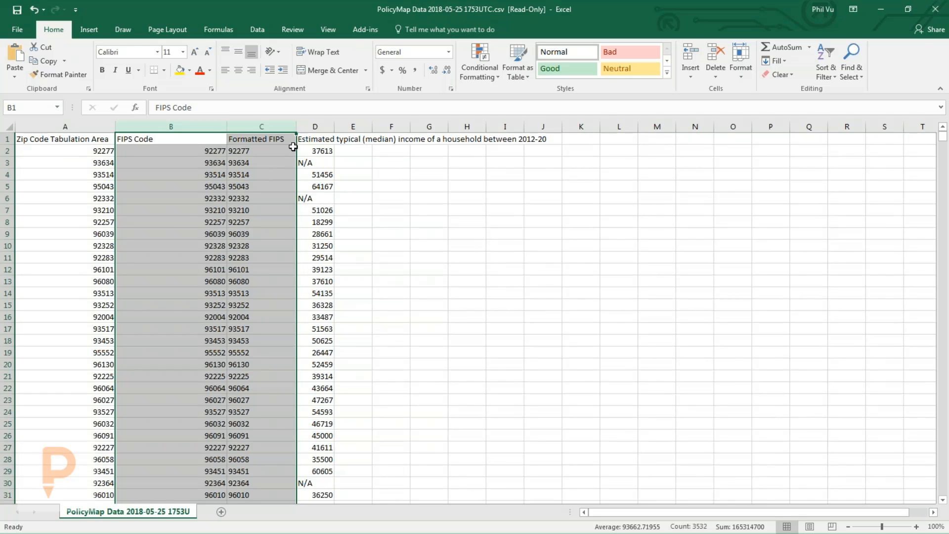
pyautogui.click(289, 163)
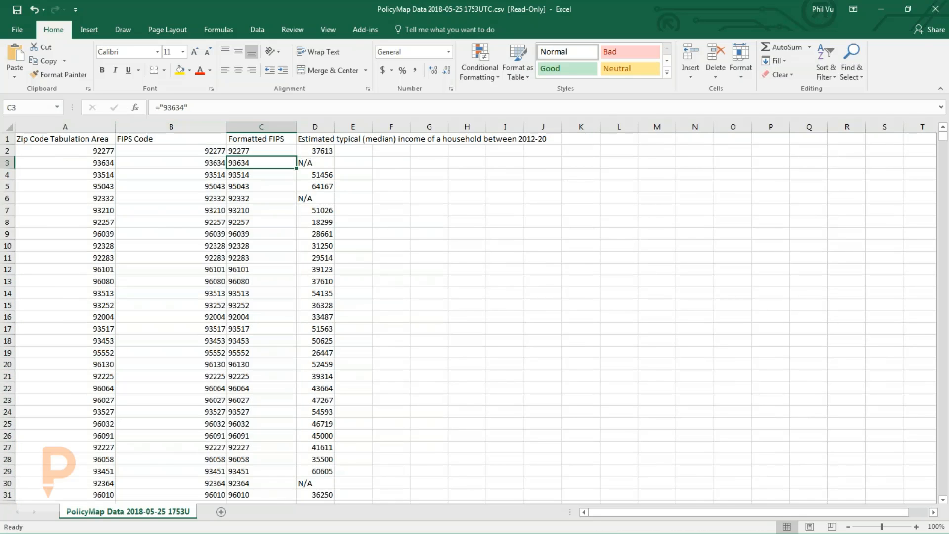
pyautogui.moveTo(334, 128); pyautogui.dragTo(351, 128)
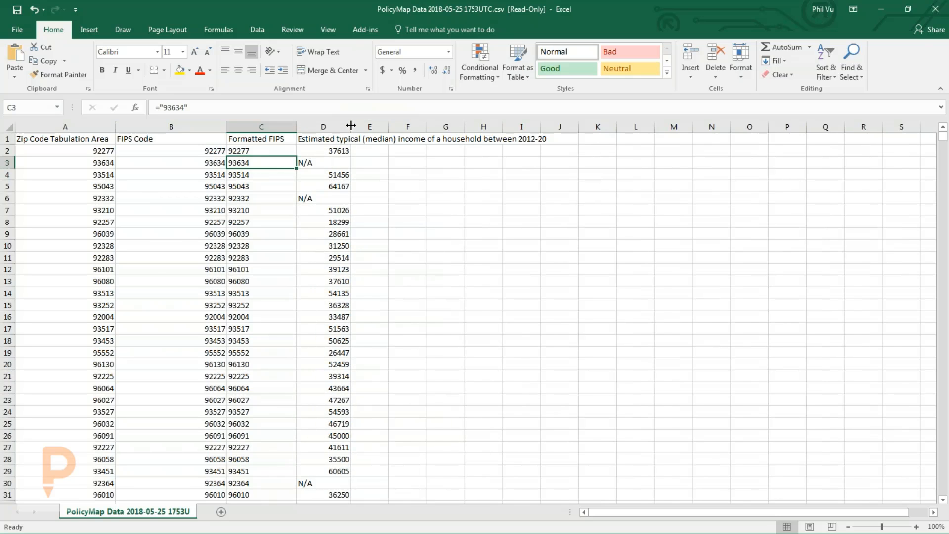
pyautogui.click(331, 150)
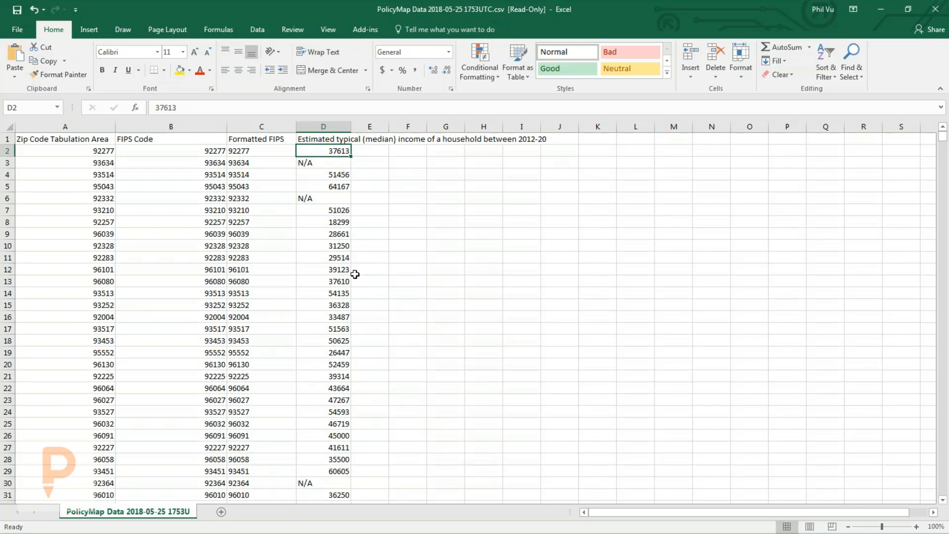
pyautogui.scroll(-20, 355, 274)
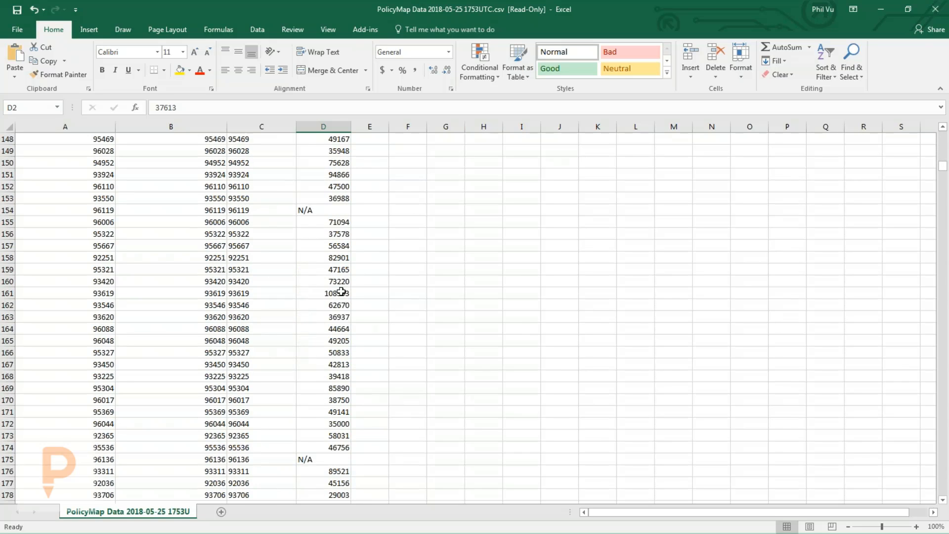
pyautogui.scroll(-9, 341, 292)
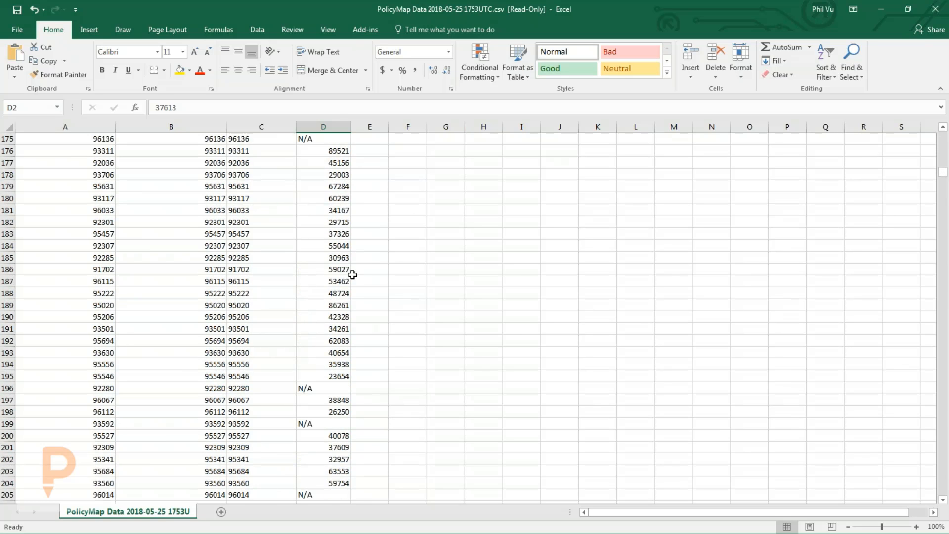
# Step: Close the workbook without saving and minimize Excel
pyautogui.click(938, 13)
pyautogui.click(470, 286)
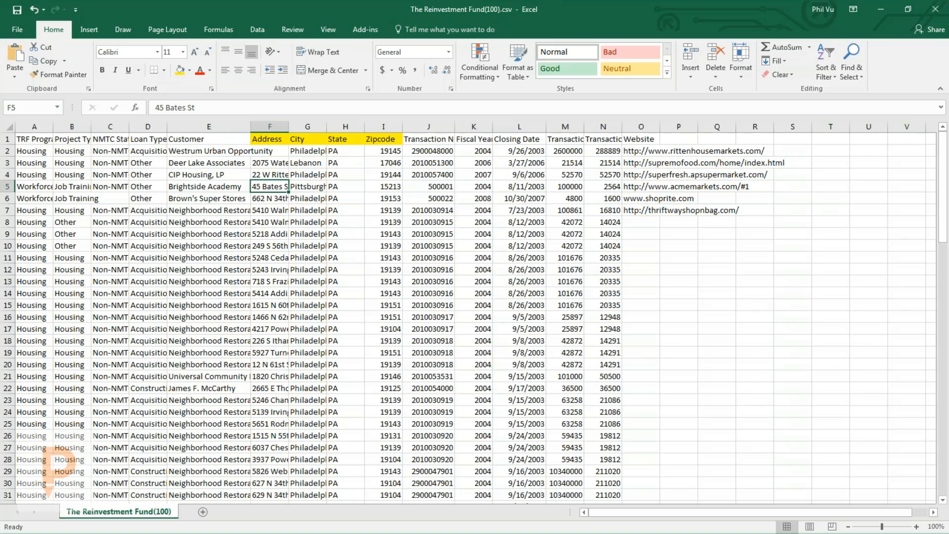
pyautogui.click(881, 10)
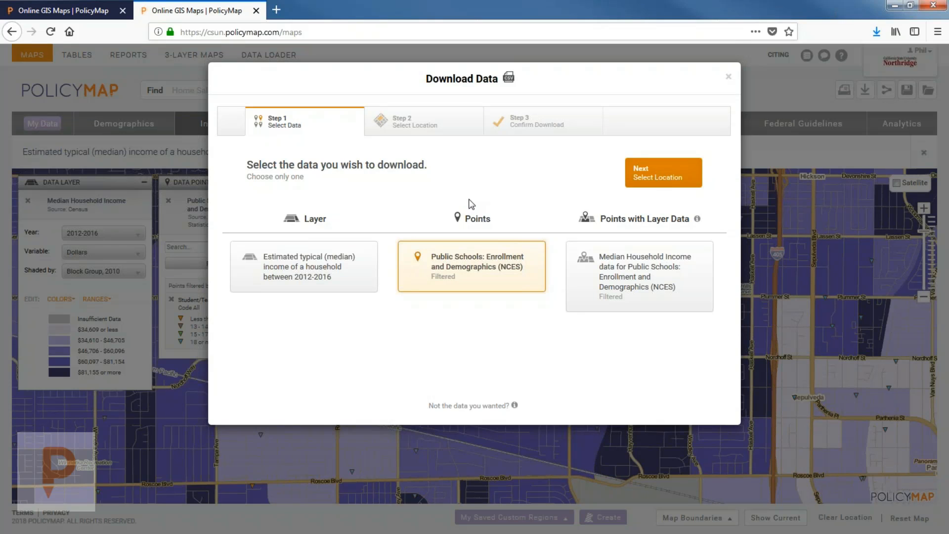
# Step: Close the Download Data window to reveal the income map with school points
pyautogui.click(728, 77)
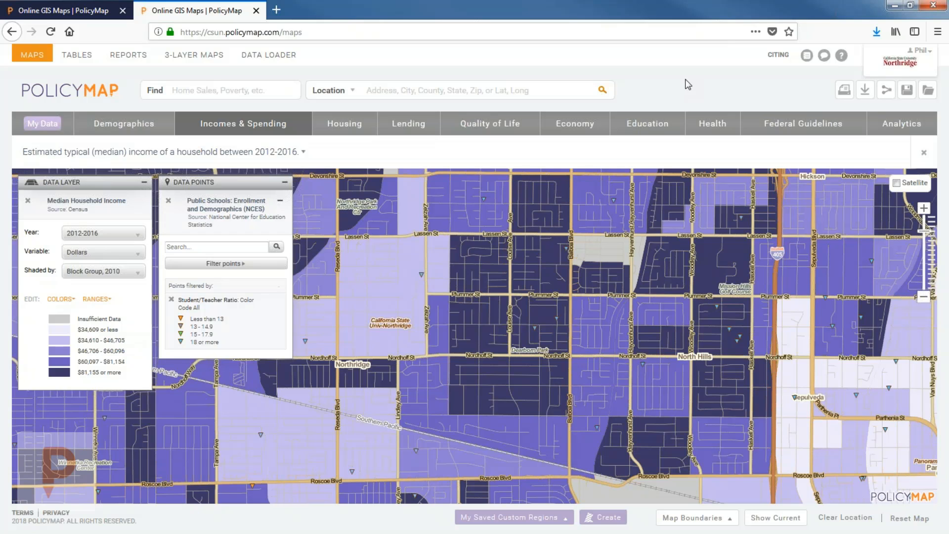
# Step: Open the map's Share dialog and select the full share link on the Link tab
pyautogui.click(886, 91)
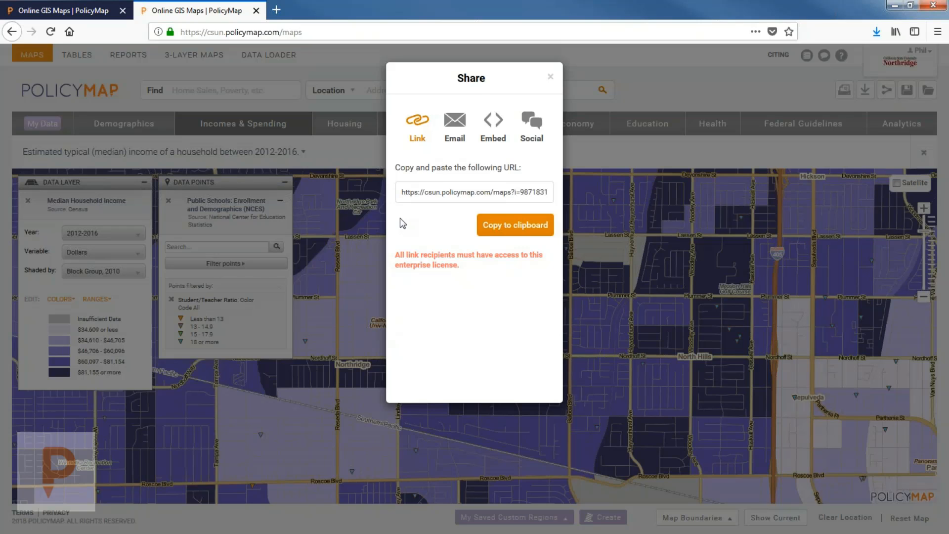
pyautogui.click(551, 76)
pyautogui.moveTo(890, 102)
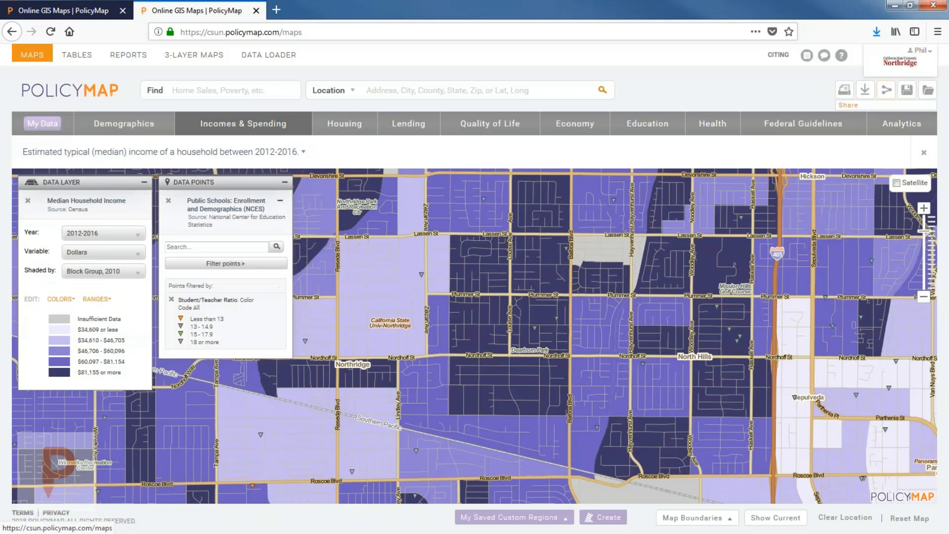
pyautogui.click(886, 89)
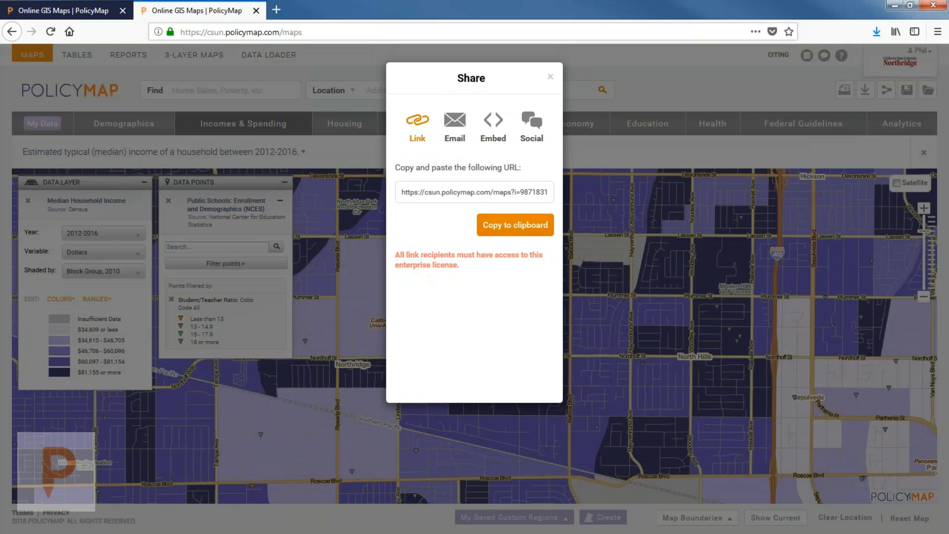
pyautogui.click(449, 192)
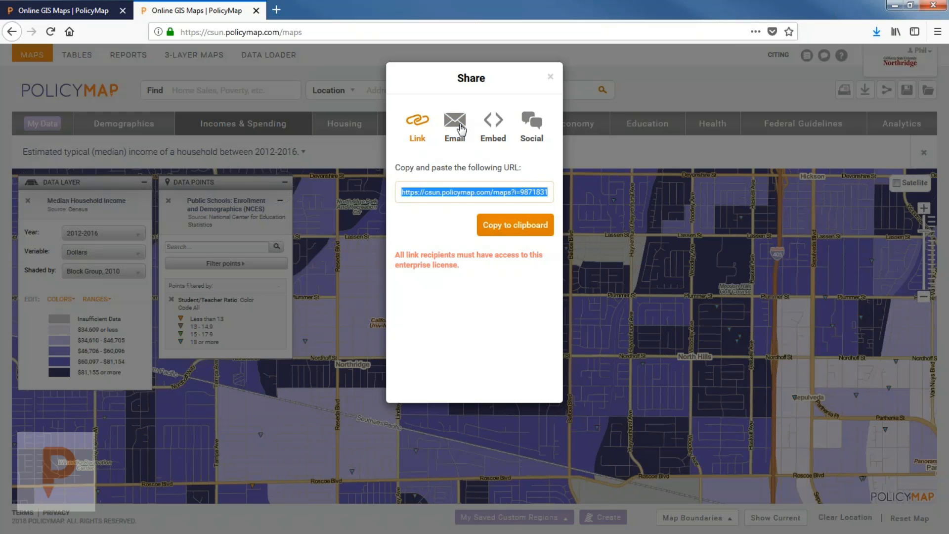
# Step: Browse the Email and Embed tabs, select the iframe embed code, then view Social options
pyautogui.click(454, 121)
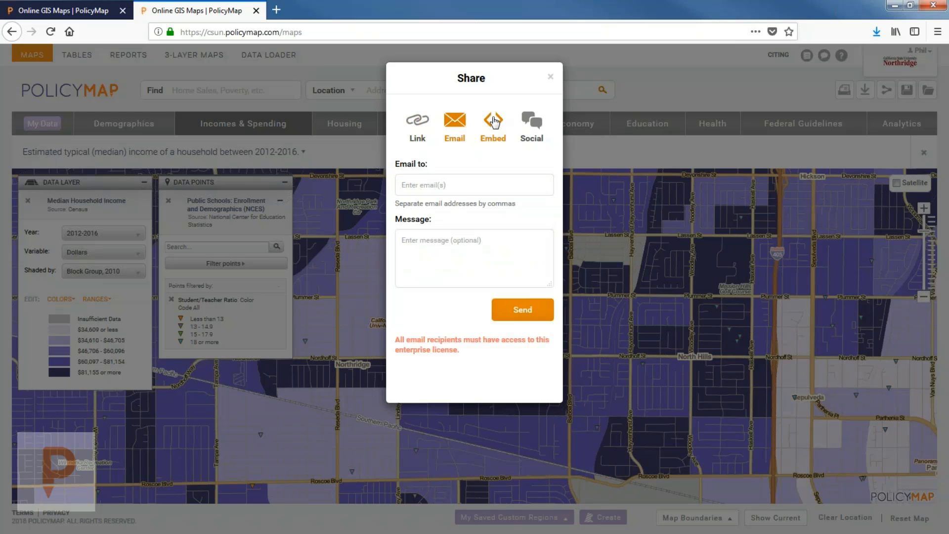
pyautogui.click(495, 121)
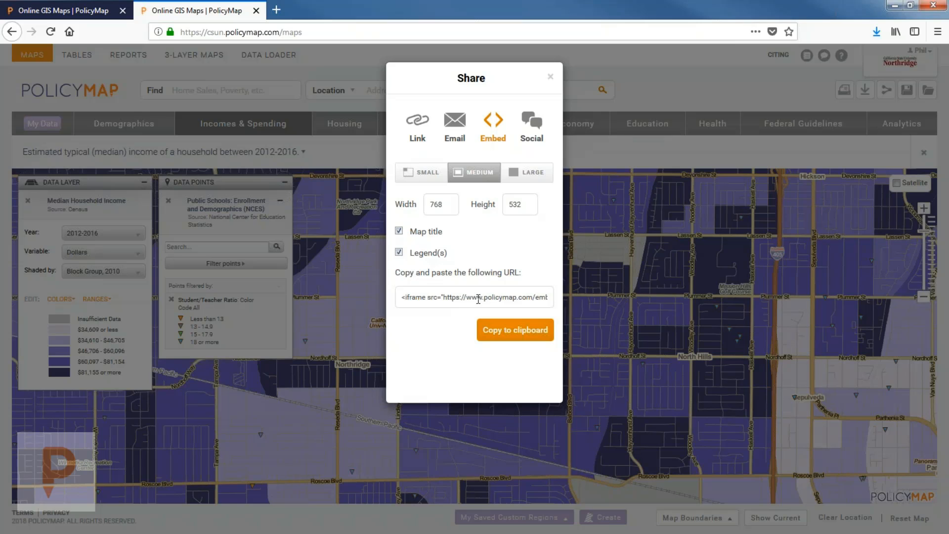
pyautogui.click(478, 298)
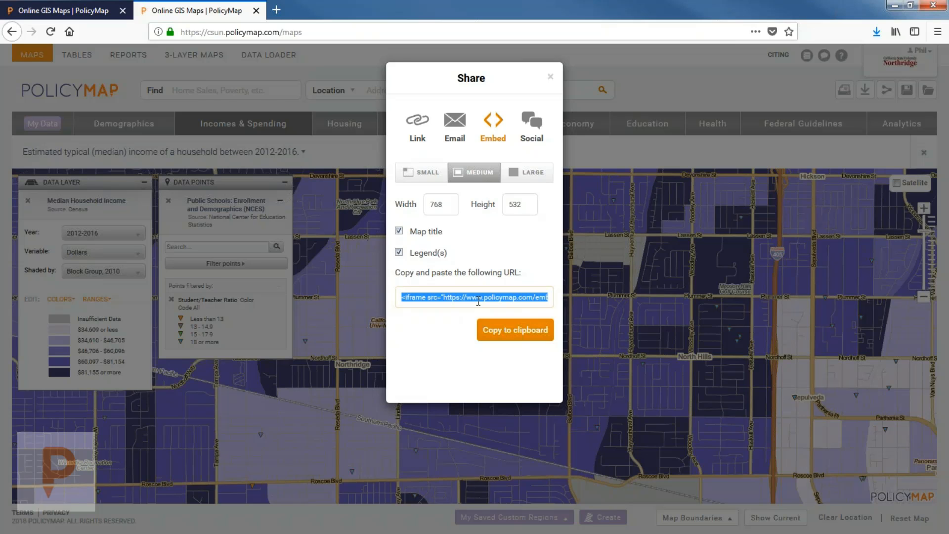
pyautogui.click(531, 128)
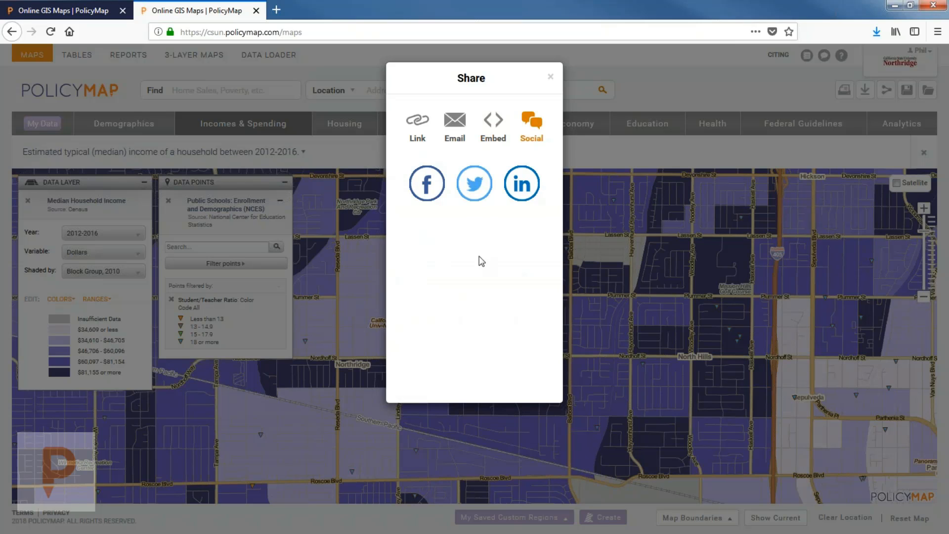
# Step: Close the Share dialog, reopen it briefly, and close it again
pyautogui.click(550, 77)
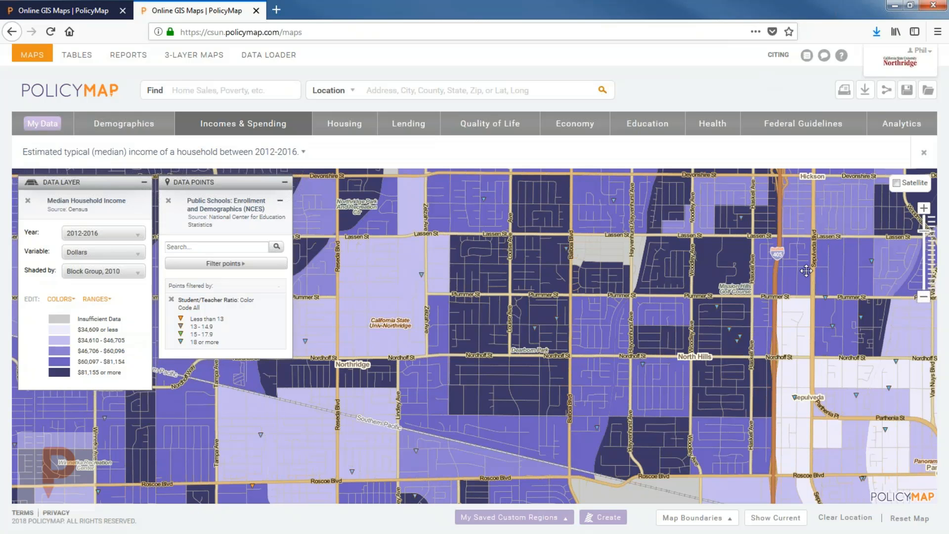
pyautogui.click(886, 90)
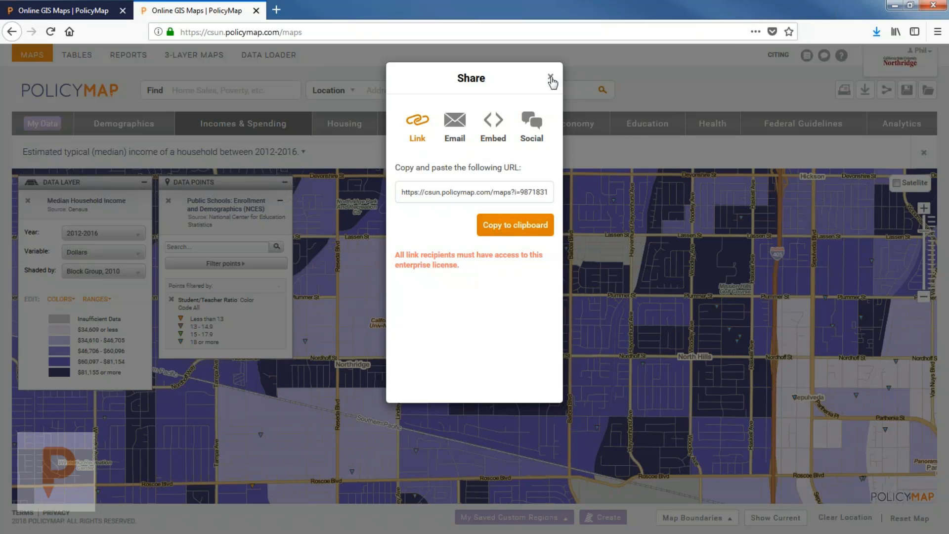
pyautogui.click(550, 78)
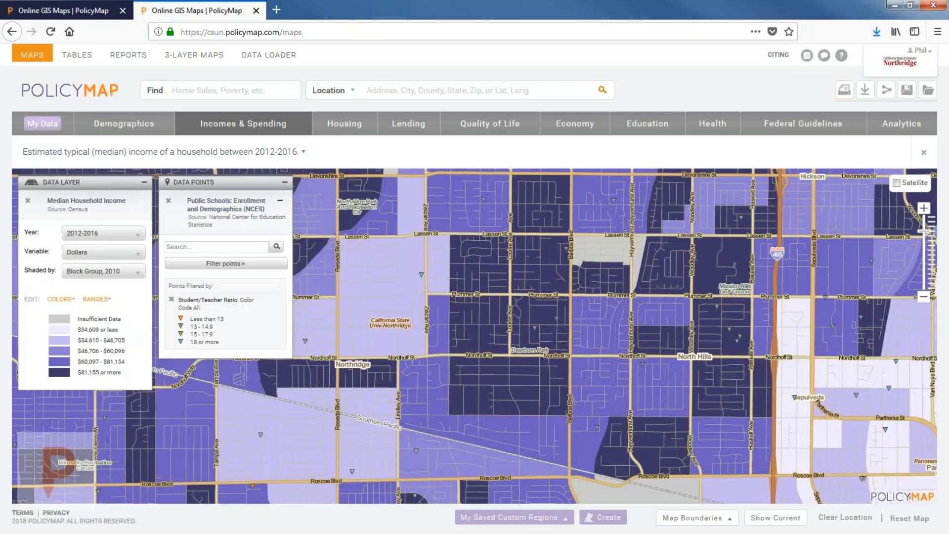